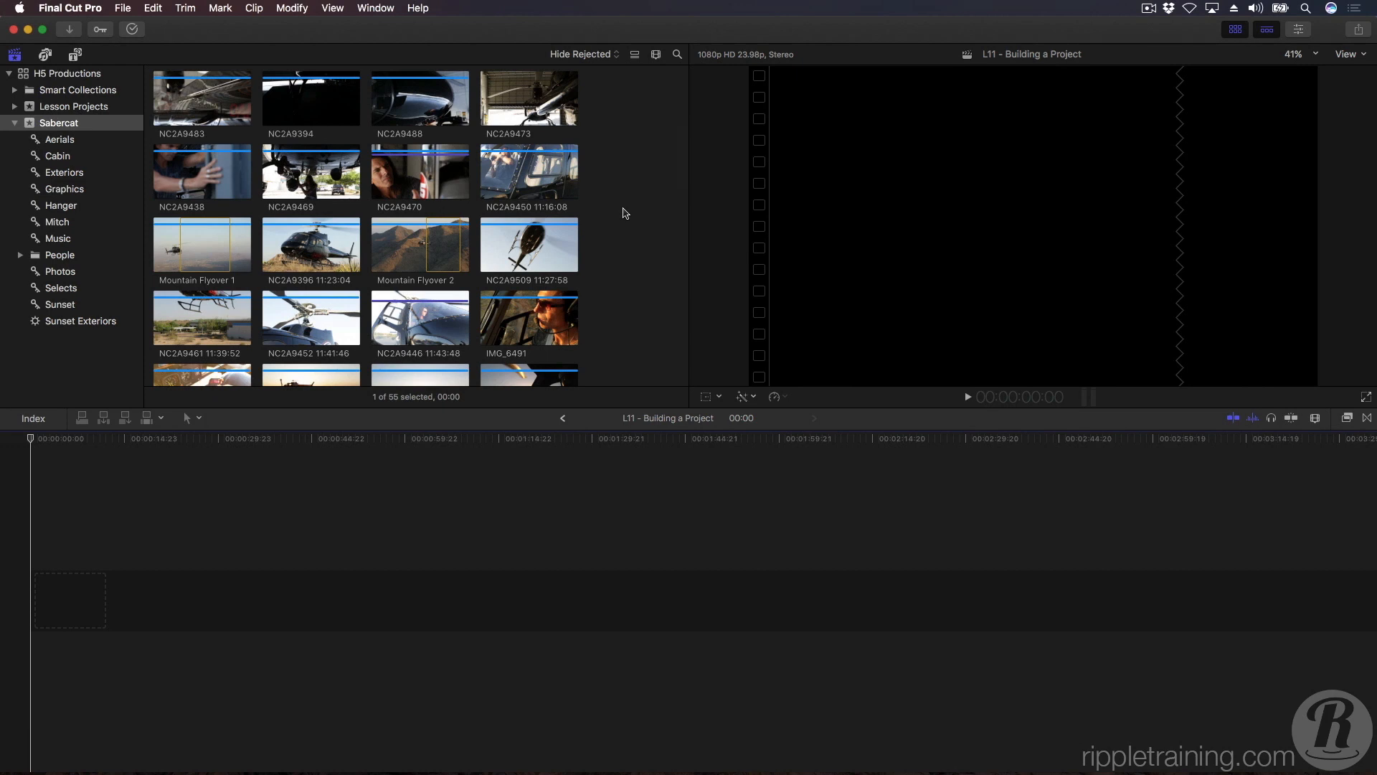
Open the H5 Promo V1 project from the Sabercat event in the timeline.
{"action": "scroll", "coordinate": [624, 213], "scroll_direction": "up", "scroll_amount": 10}
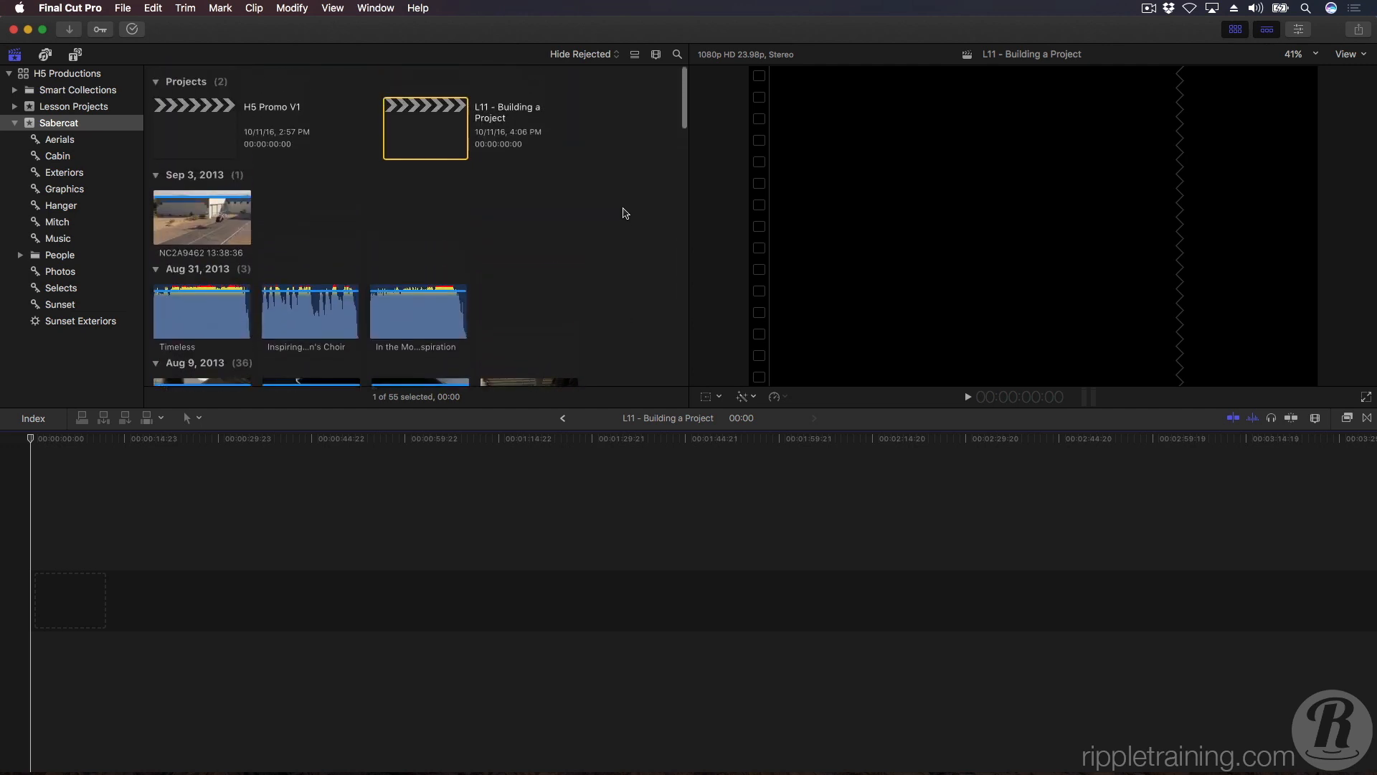
{"action": "left_click", "coordinate": [203, 143]}
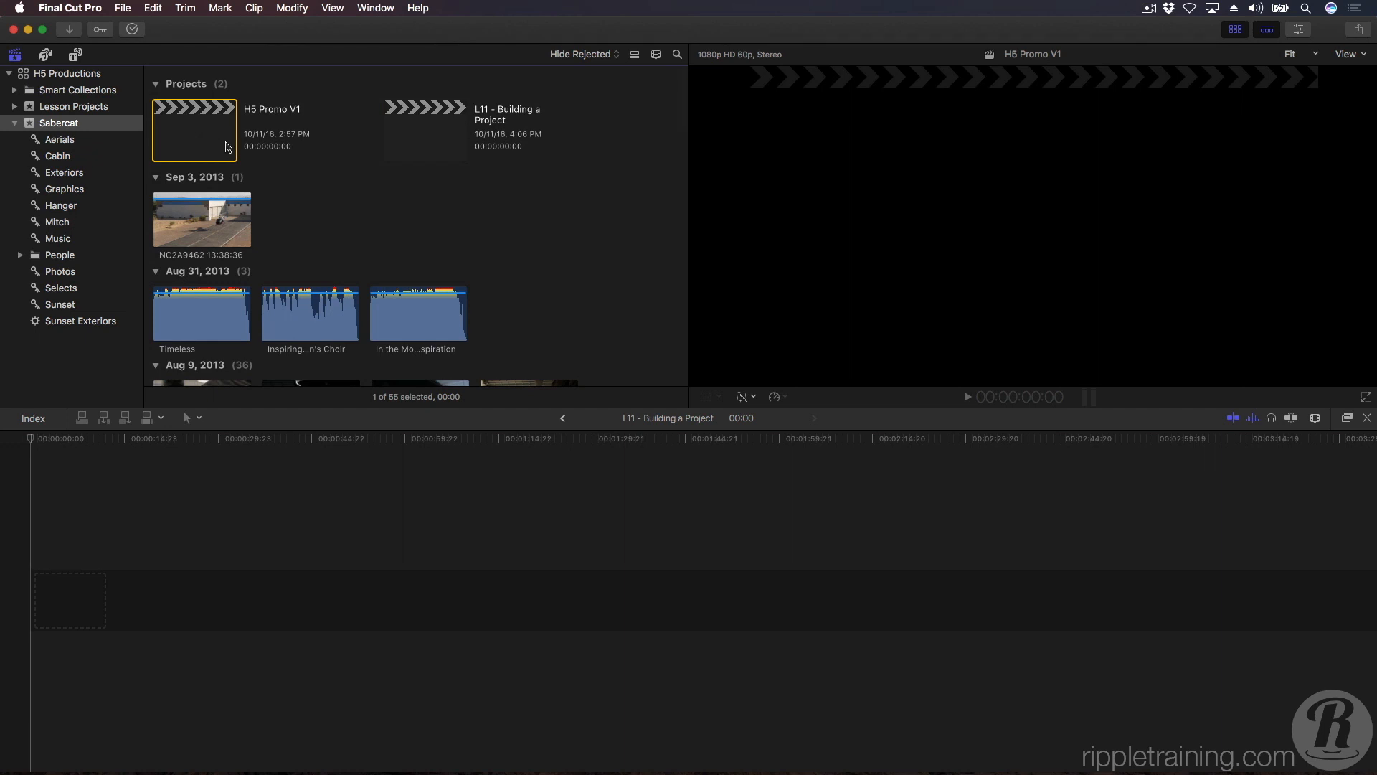
{"action": "left_click", "coordinate": [423, 151]}
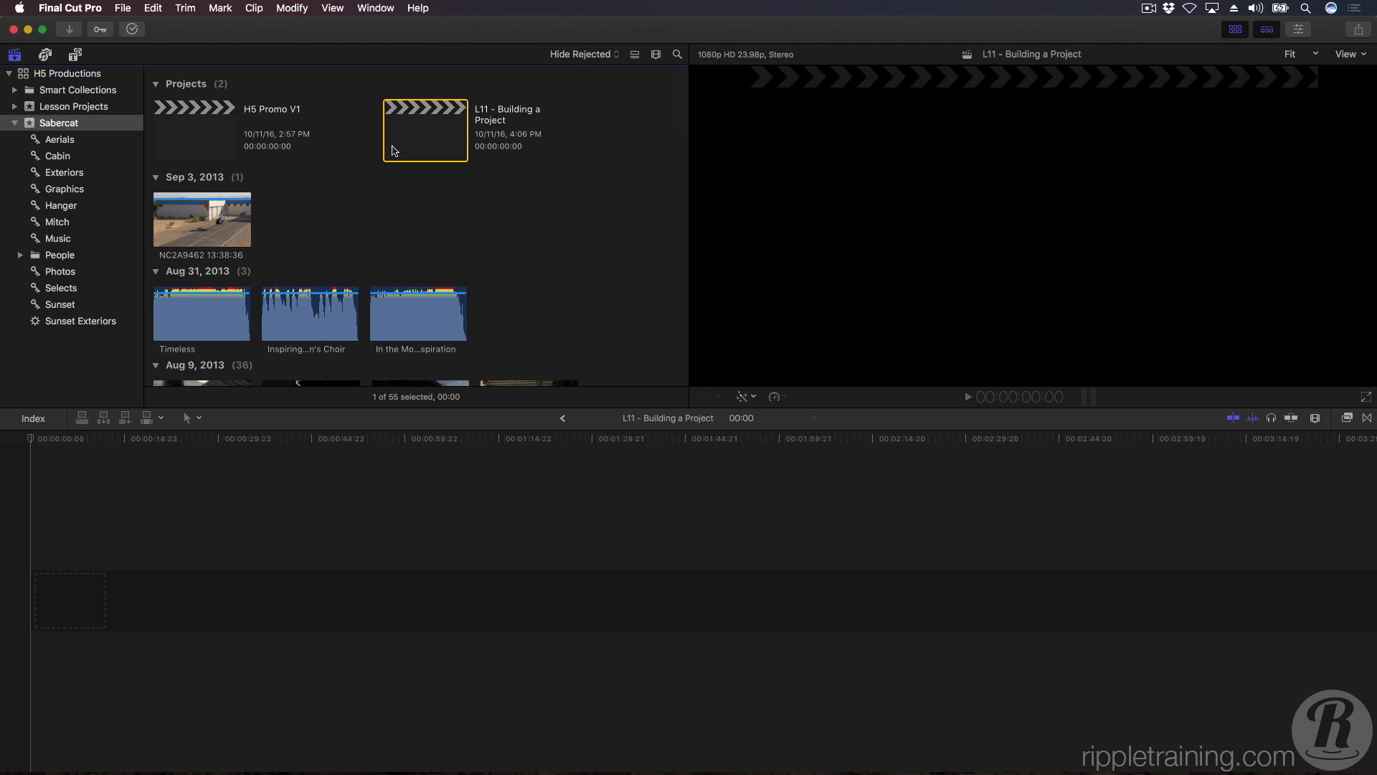
{"action": "left_click", "coordinate": [203, 142]}
{"action": "double_click", "coordinate": [203, 142]}
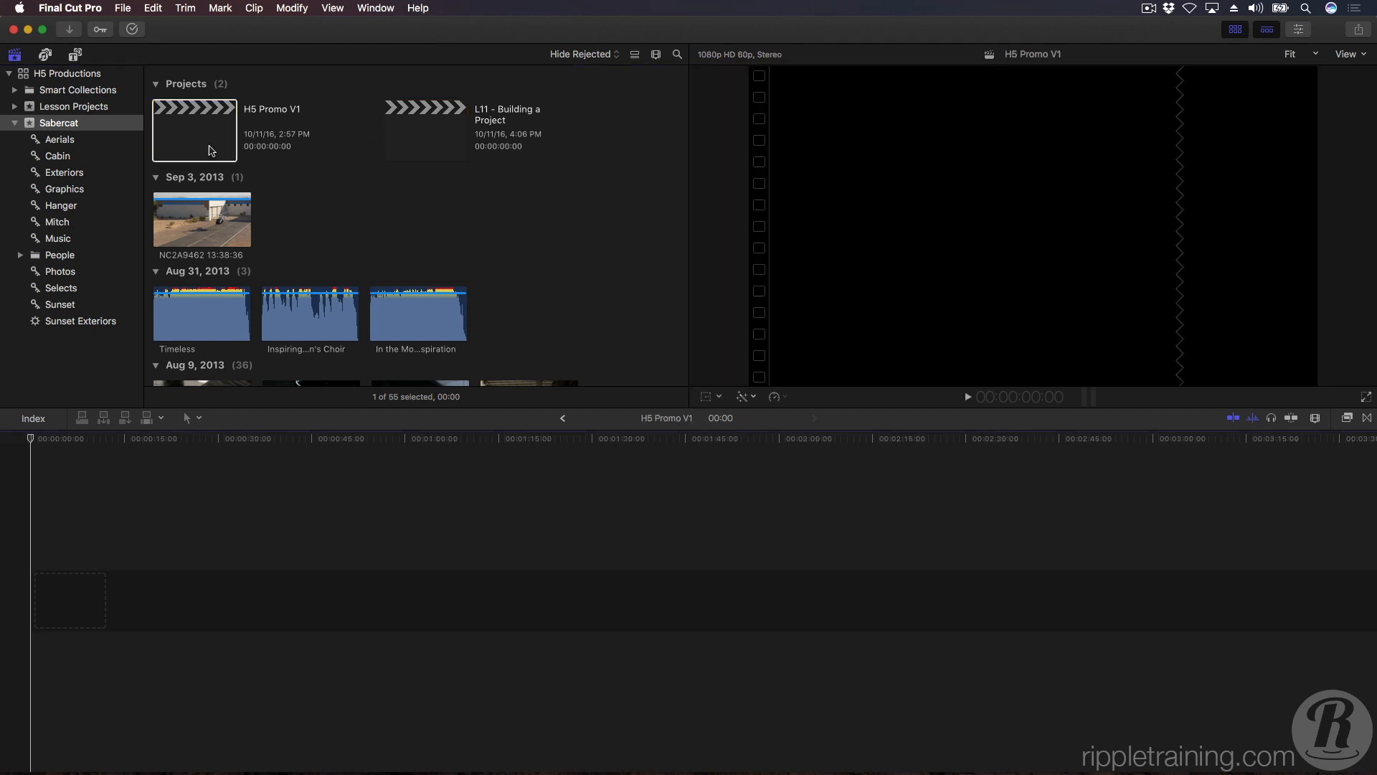
Look through the clips in the Sabercat event.
{"action": "scroll", "coordinate": [422, 216], "scroll_direction": "down", "scroll_amount": 5}
{"action": "scroll", "coordinate": [421, 217], "scroll_direction": "down", "scroll_amount": 10}
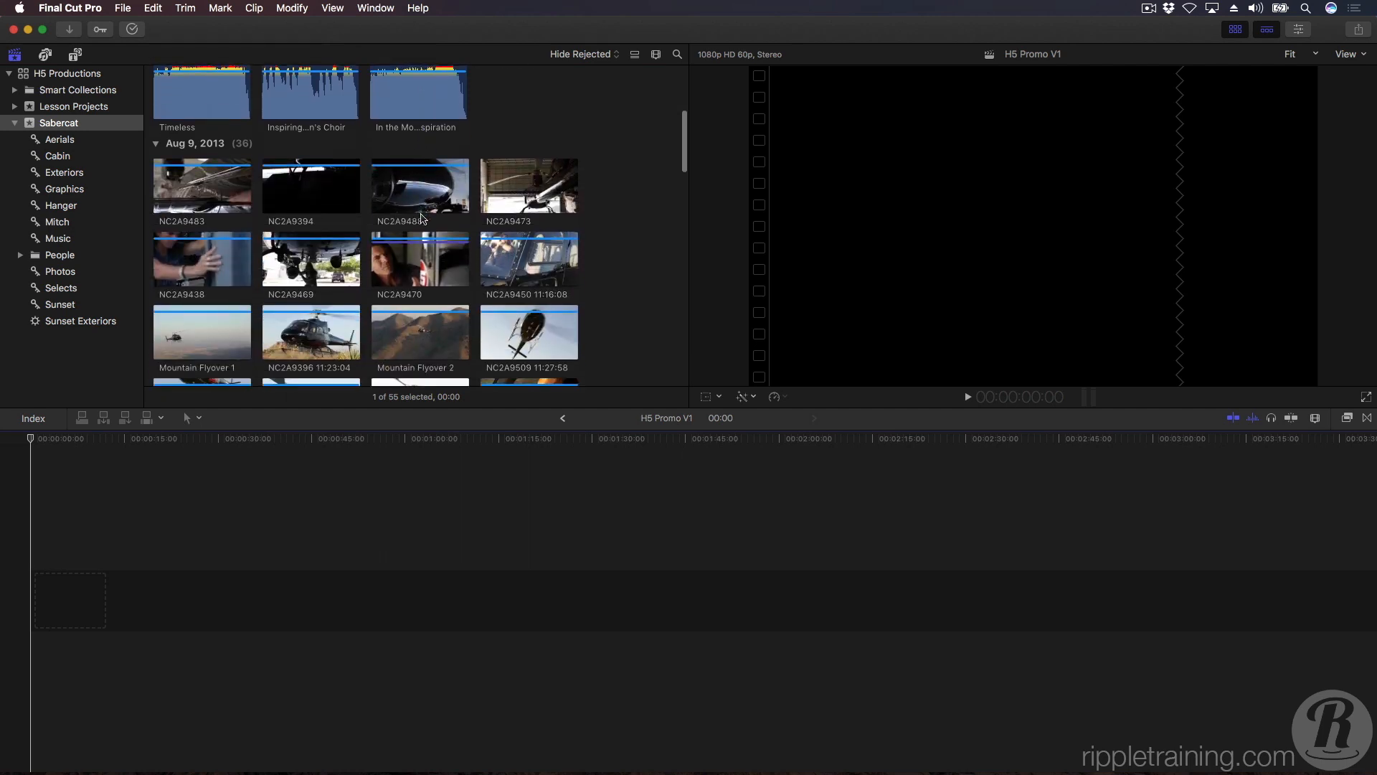
{"action": "scroll", "coordinate": [422, 219], "scroll_direction": "down", "scroll_amount": 5}
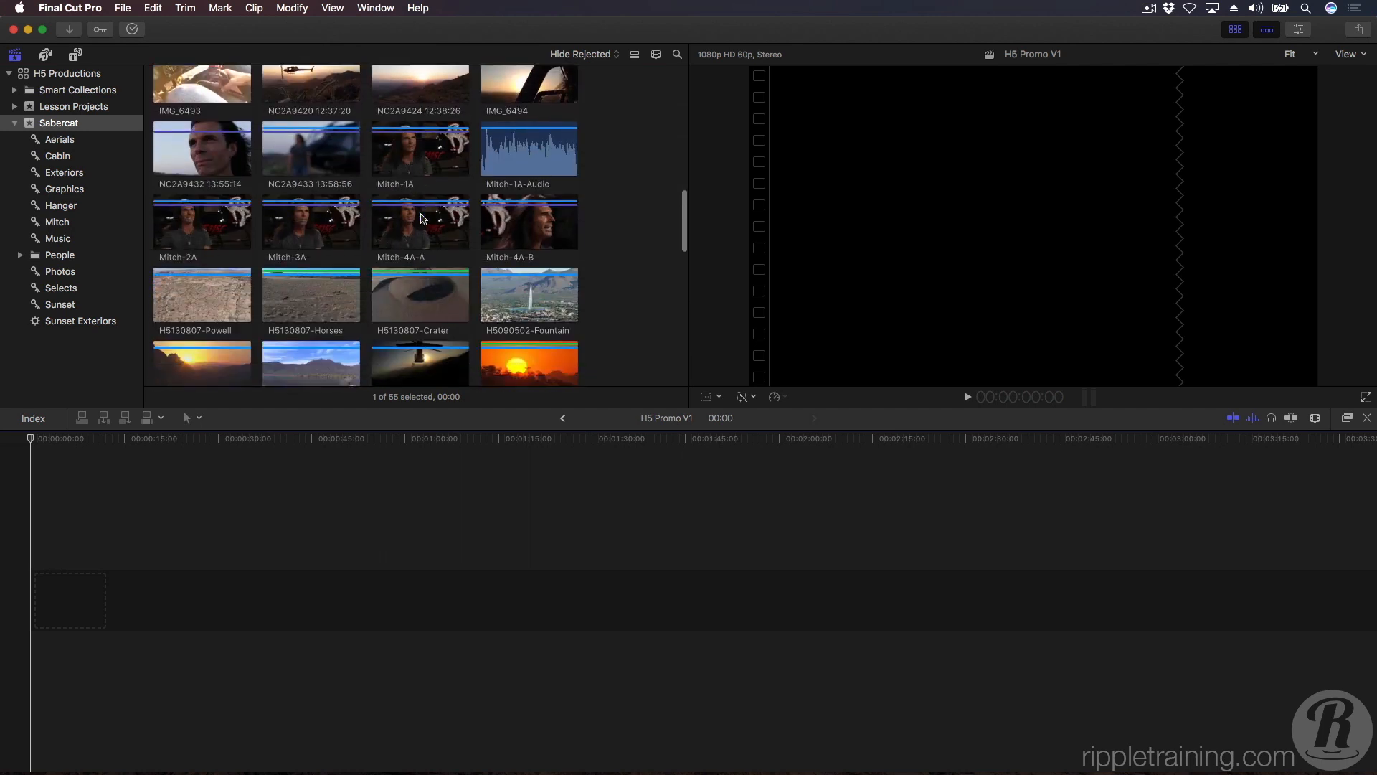
{"action": "scroll", "coordinate": [422, 219], "scroll_direction": "up", "scroll_amount": 5}
{"action": "scroll", "coordinate": [422, 219], "scroll_direction": "up", "scroll_amount": 5}
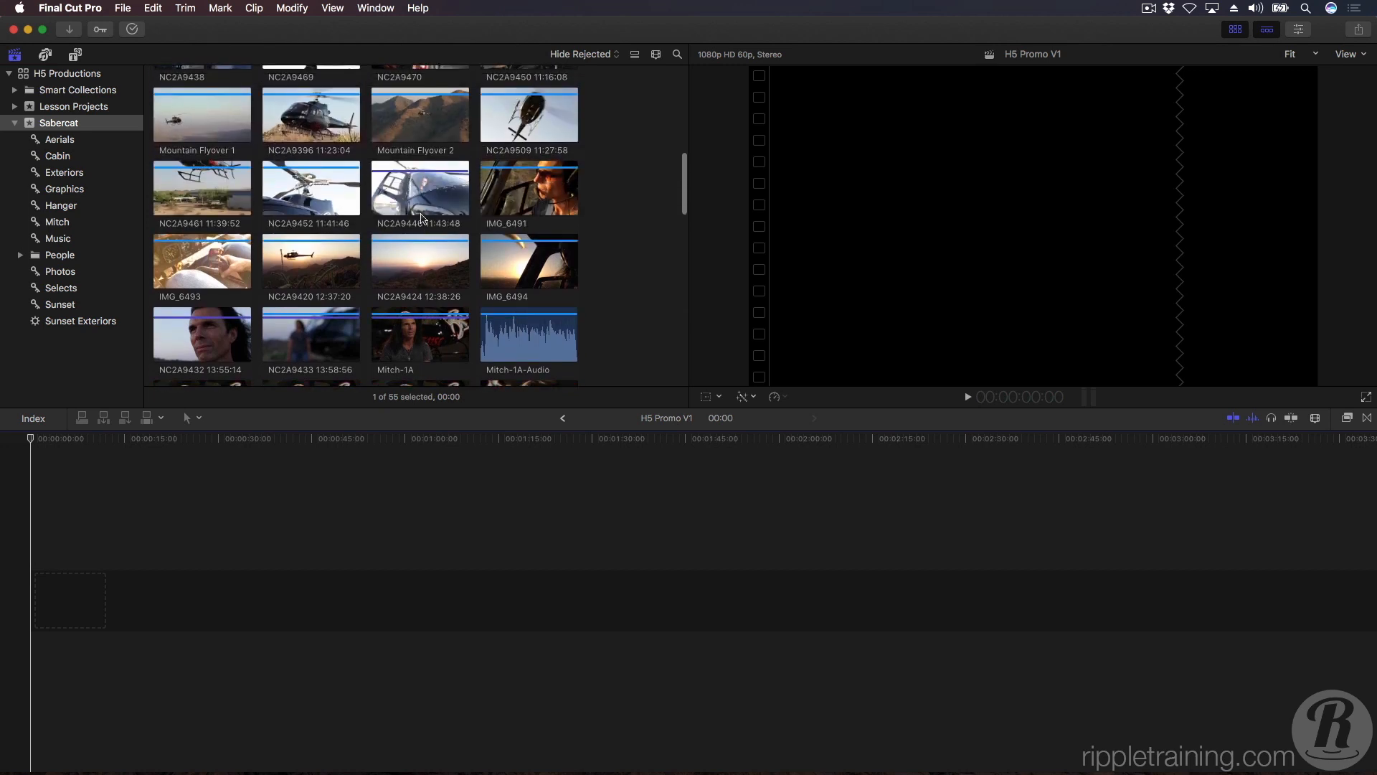
{"action": "scroll", "coordinate": [421, 219], "scroll_direction": "up", "scroll_amount": 3}
{"action": "scroll", "coordinate": [422, 218], "scroll_direction": "up", "scroll_amount": 2}
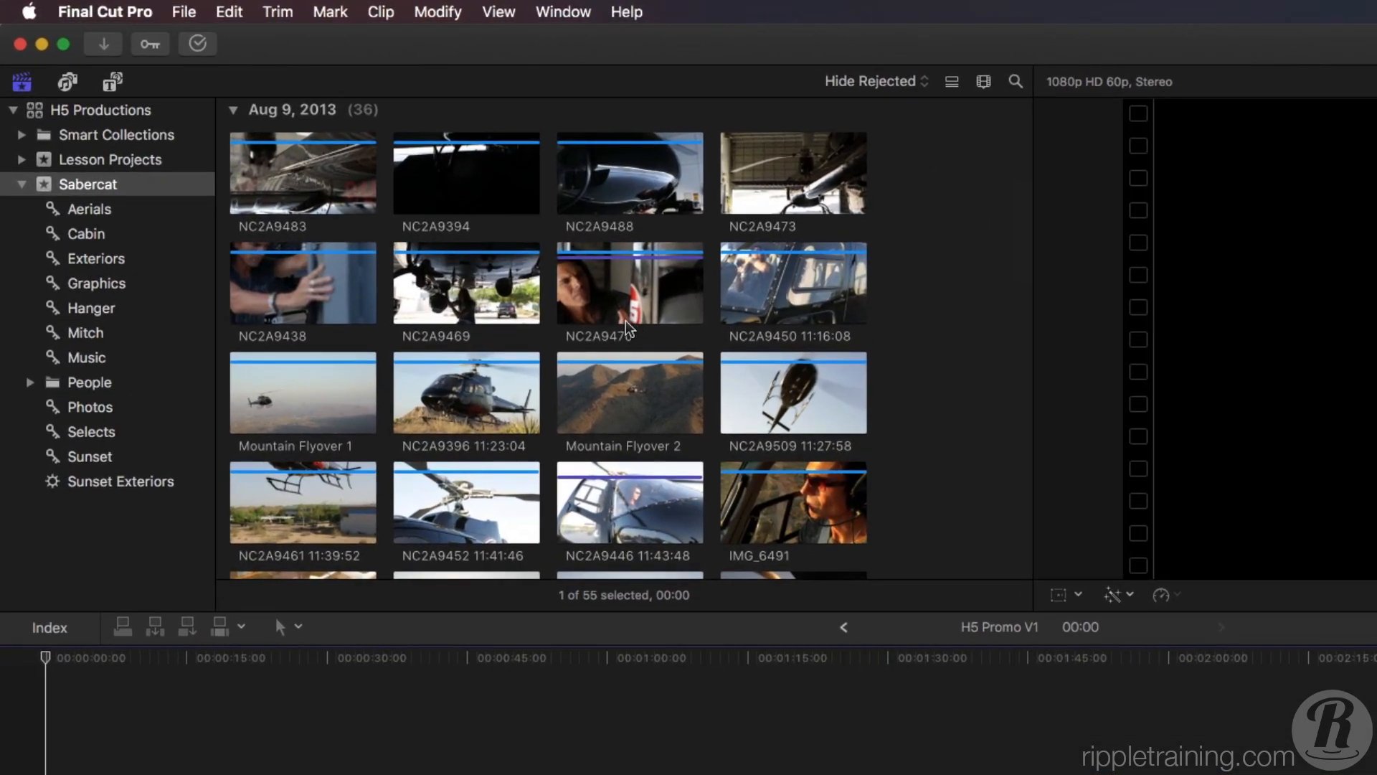
Show the Aerials keyword collection, select the H5130807-Powell clip, and switch the browser to list view.
{"action": "left_click", "coordinate": [106, 210]}
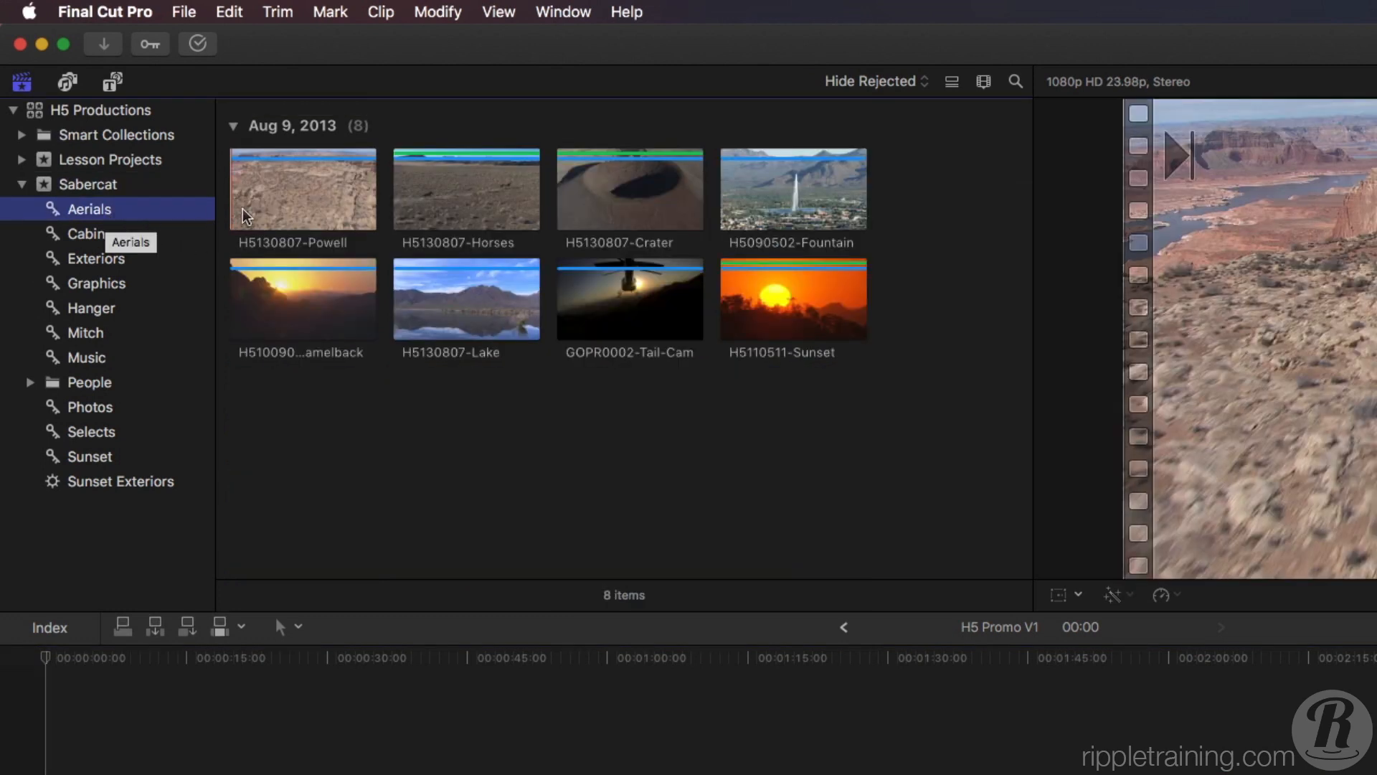
{"action": "left_click", "coordinate": [286, 213]}
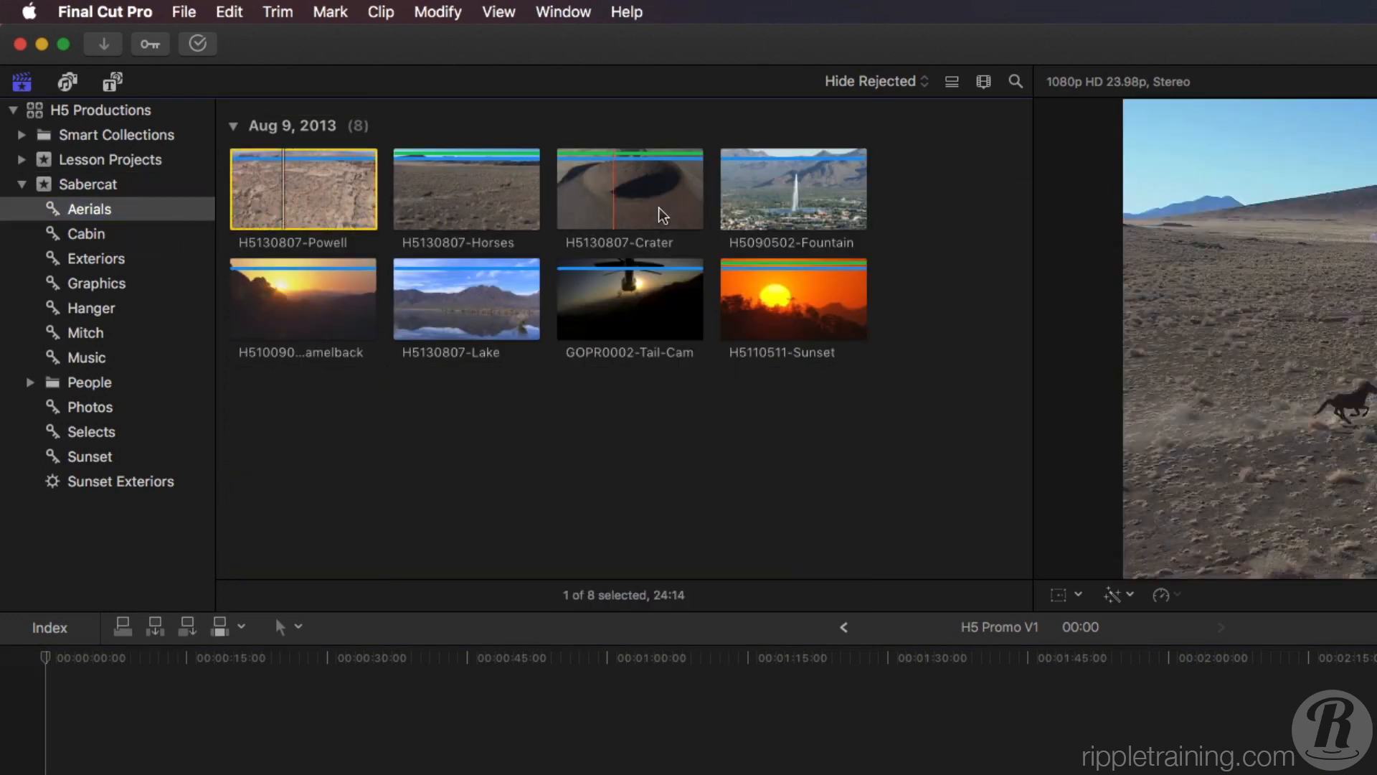
{"action": "left_click", "coordinate": [952, 83]}
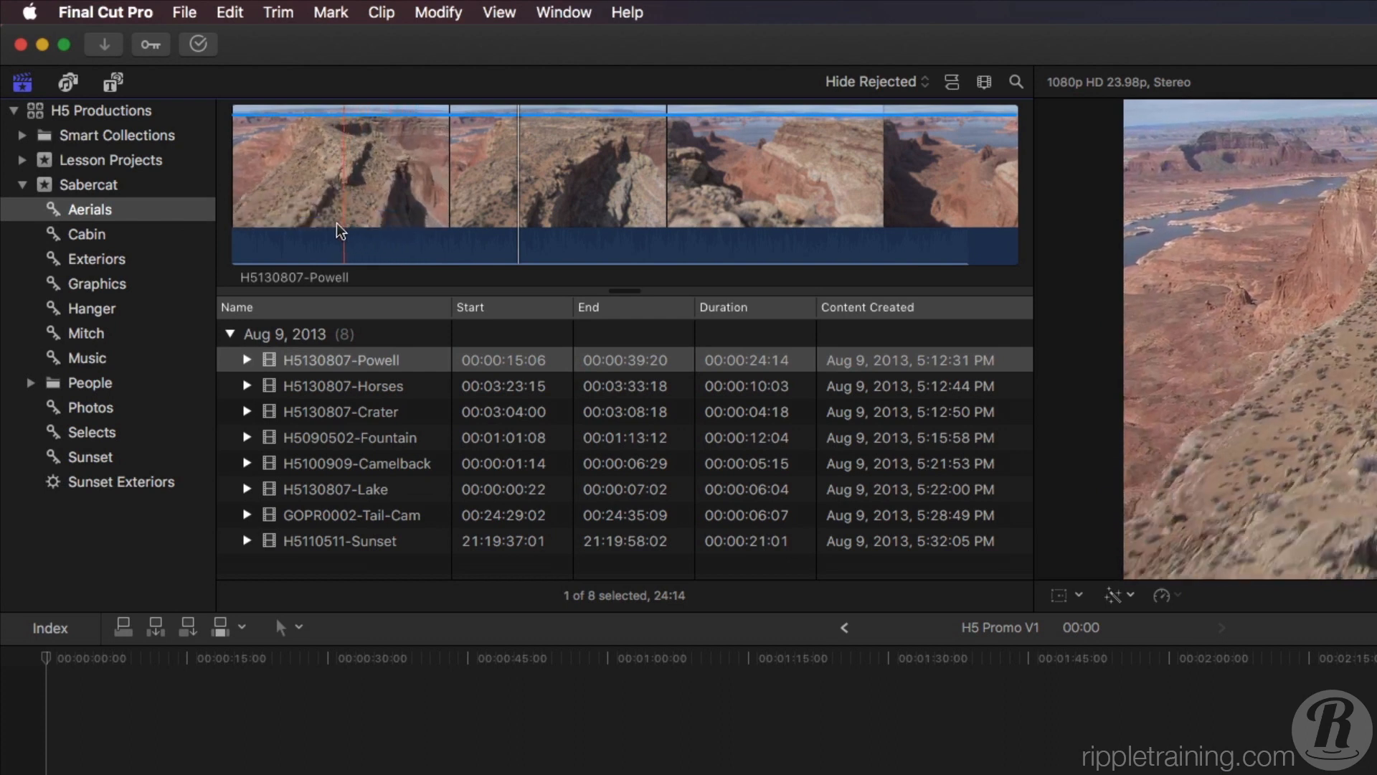
Select the whole H5130807-Powell clip in the filmstrip, and clear its selected range.
{"action": "left_click", "coordinate": [337, 231]}
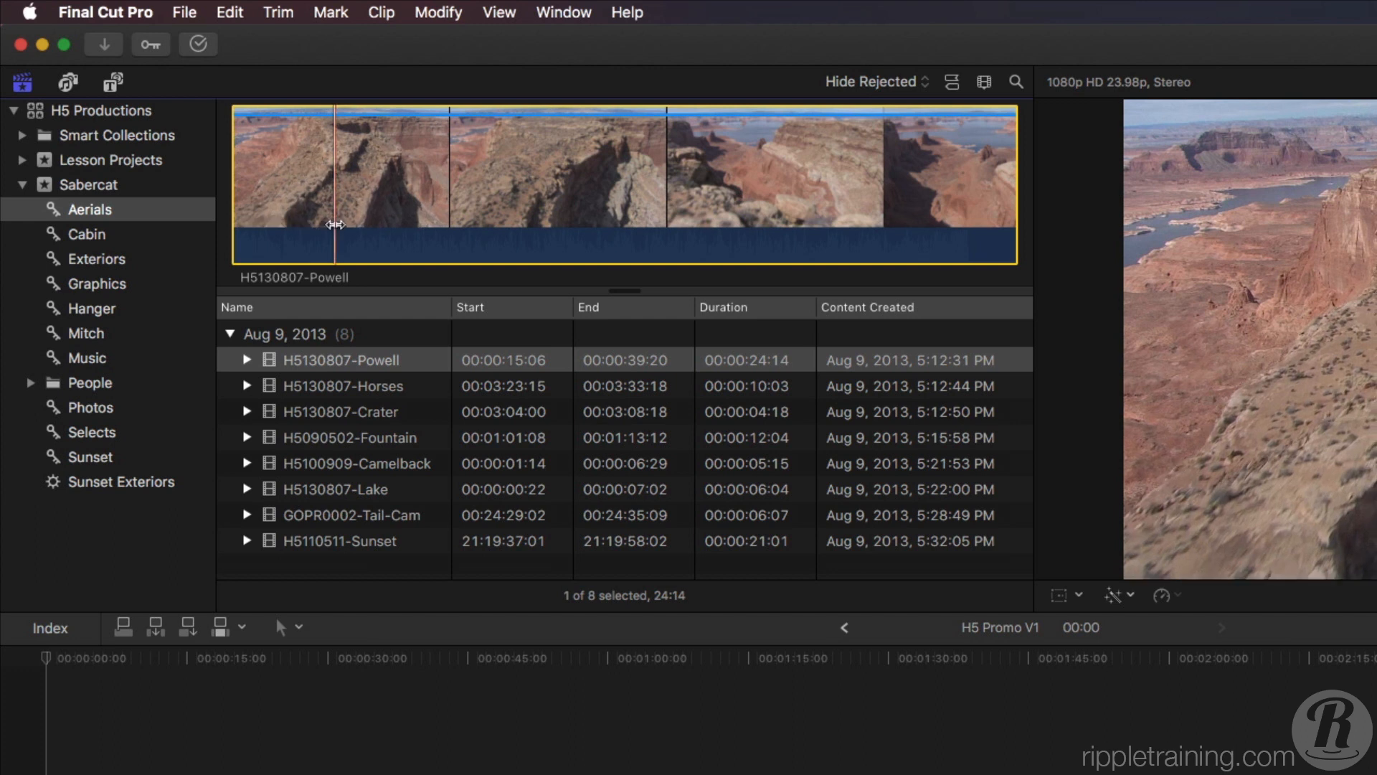
{"action": "left_click", "coordinate": [330, 12]}
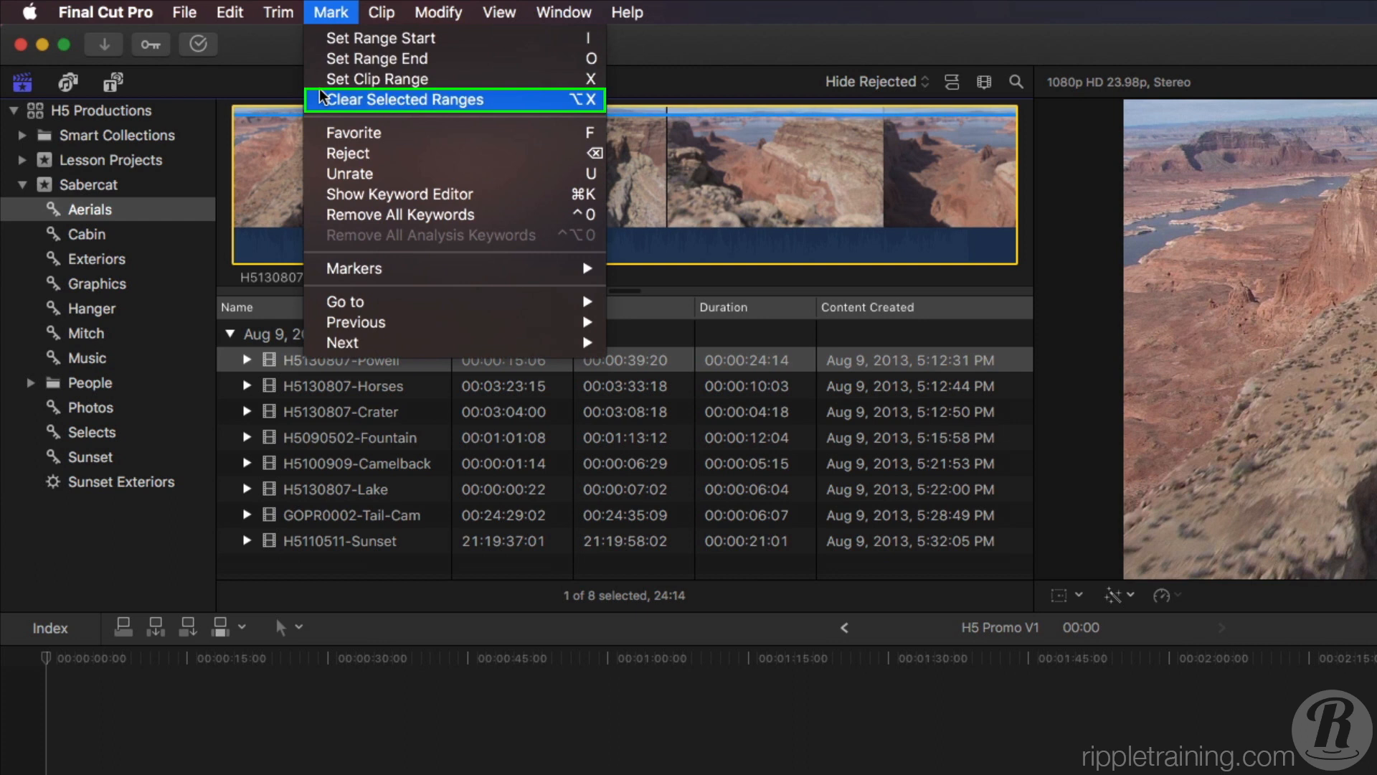
{"action": "left_click", "coordinate": [401, 99]}
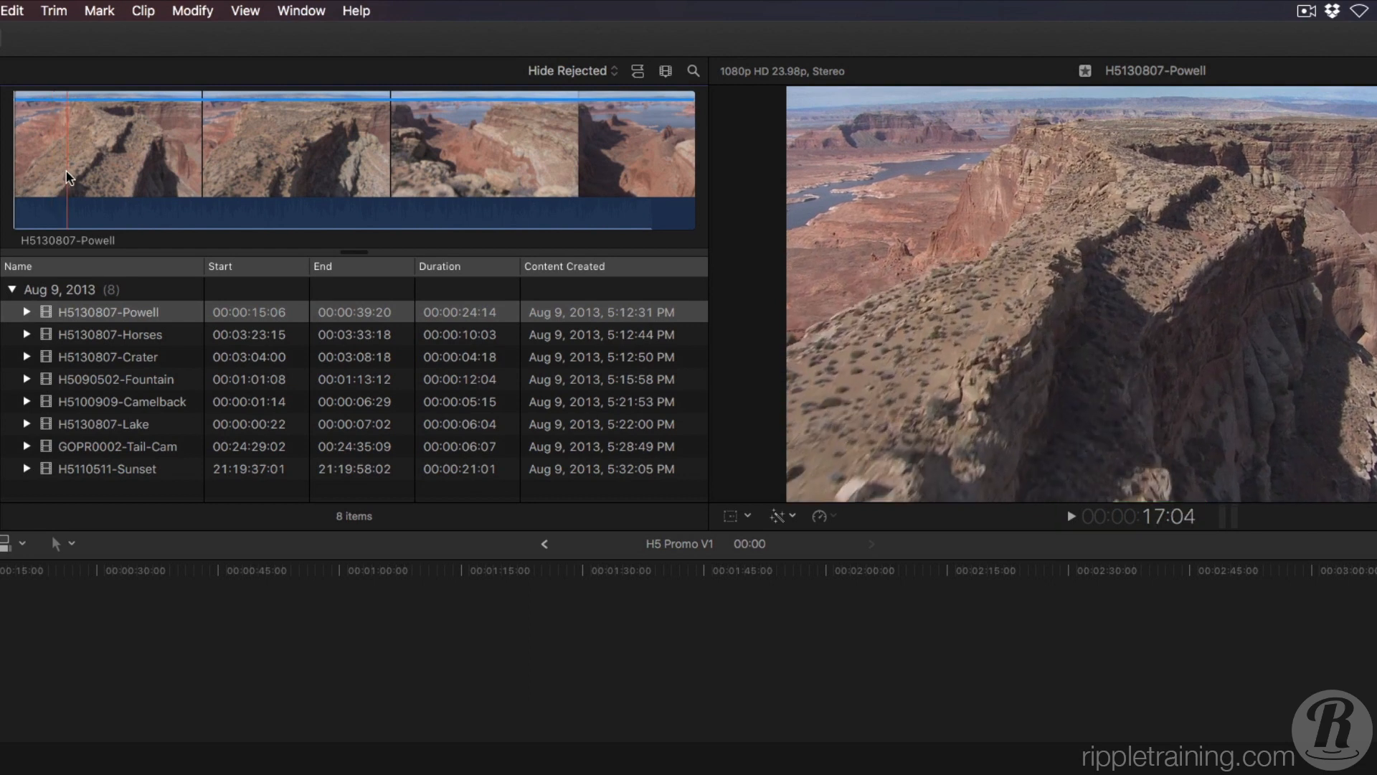
Select a 6-second range ending at 23:03 in the H5130807-Powell filmstrip, and play only that selection.
{"action": "left_click_drag", "start_coordinate": [69, 173], "coordinate": [233, 180]}
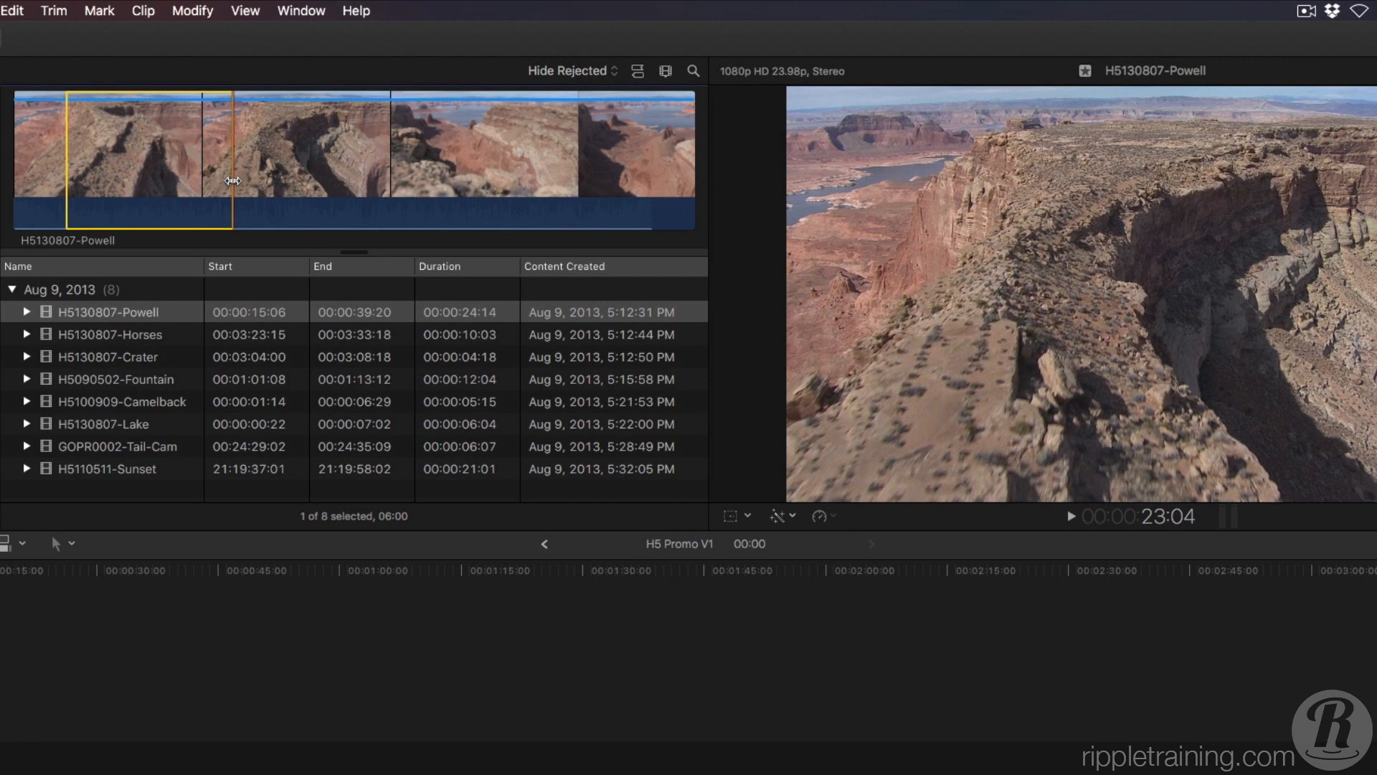
{"action": "left_click", "coordinate": [245, 10]}
{"action": "mouse_move", "coordinate": [246, 36]}
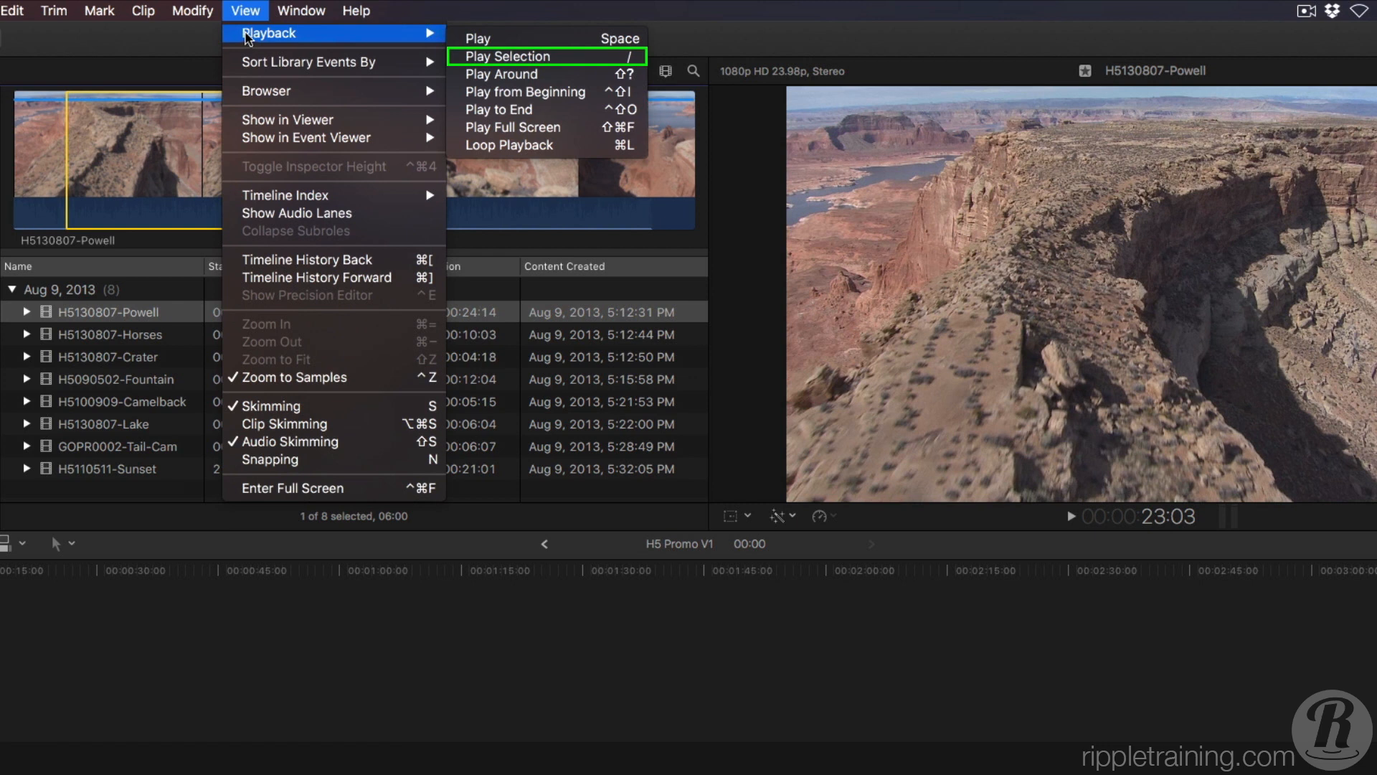
{"action": "left_click", "coordinate": [246, 13]}
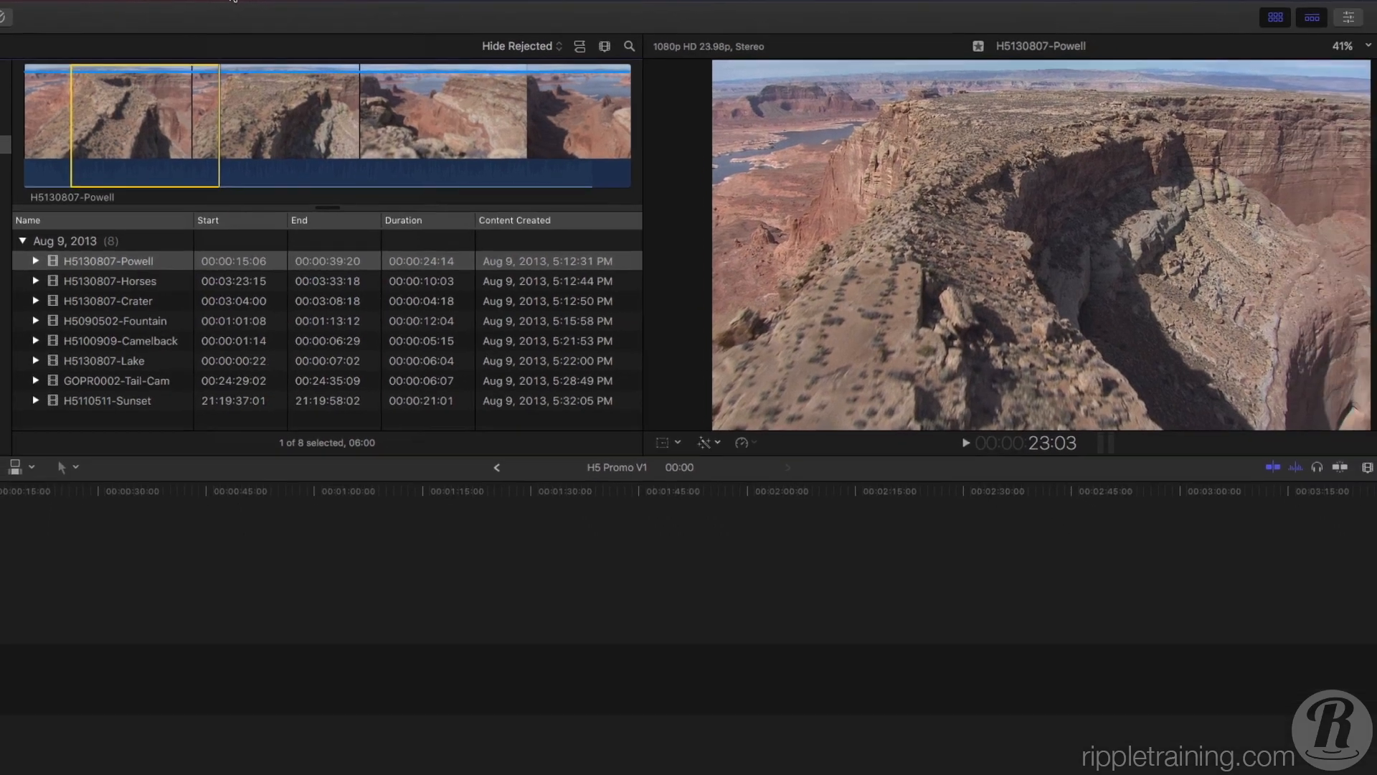
{"action": "key", "text": "slash"}
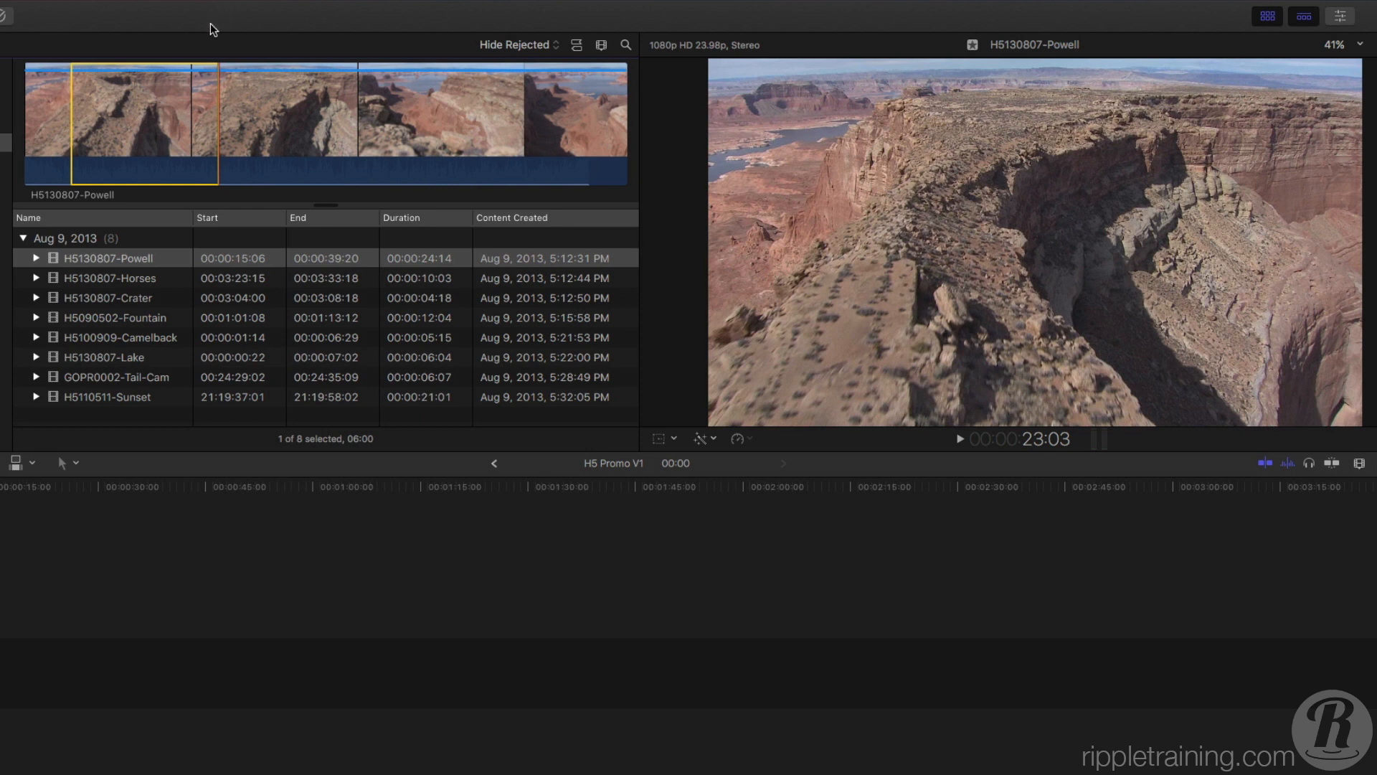
Switch to the H5130807-Crater clip and back to H5130807-Powell, and add a second range from 30:04 to about 35:01.
{"action": "left_click", "coordinate": [140, 298]}
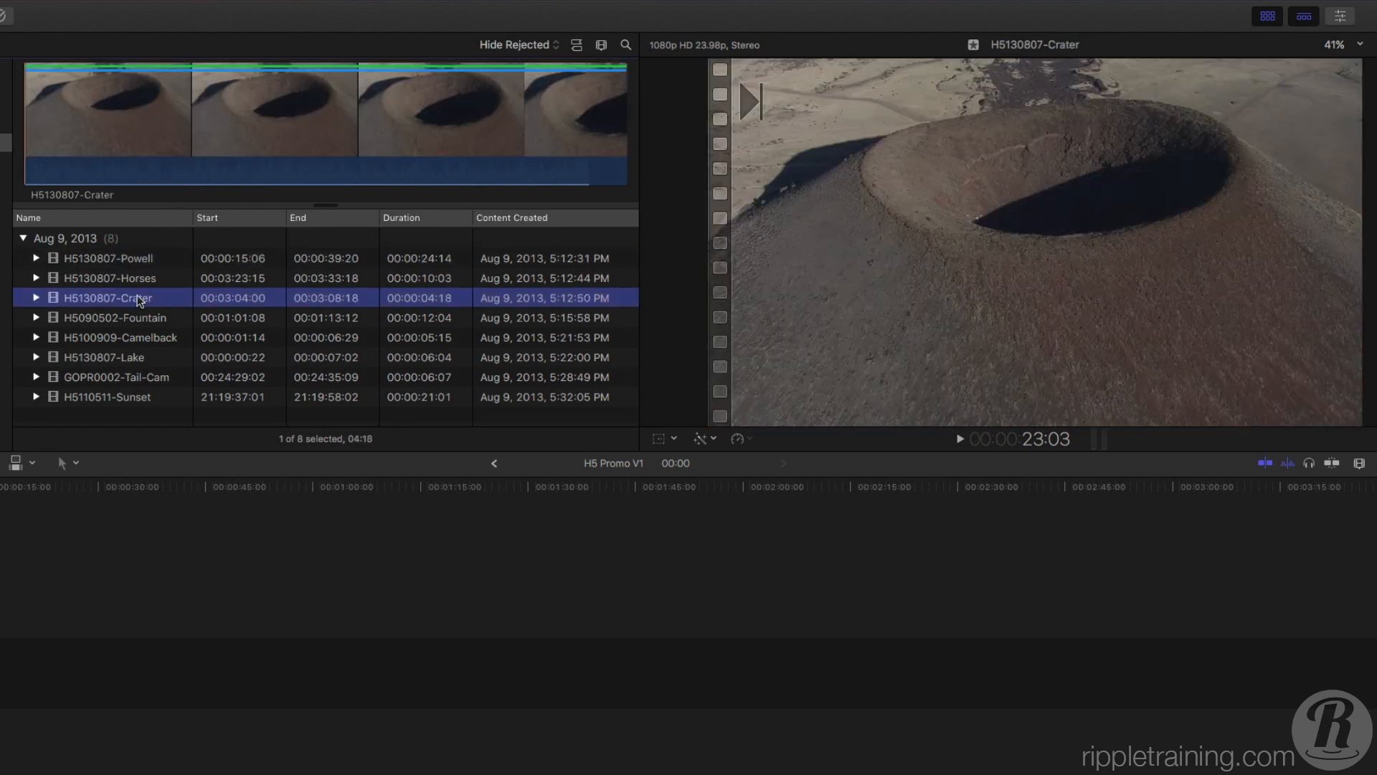
{"action": "left_click", "coordinate": [140, 259]}
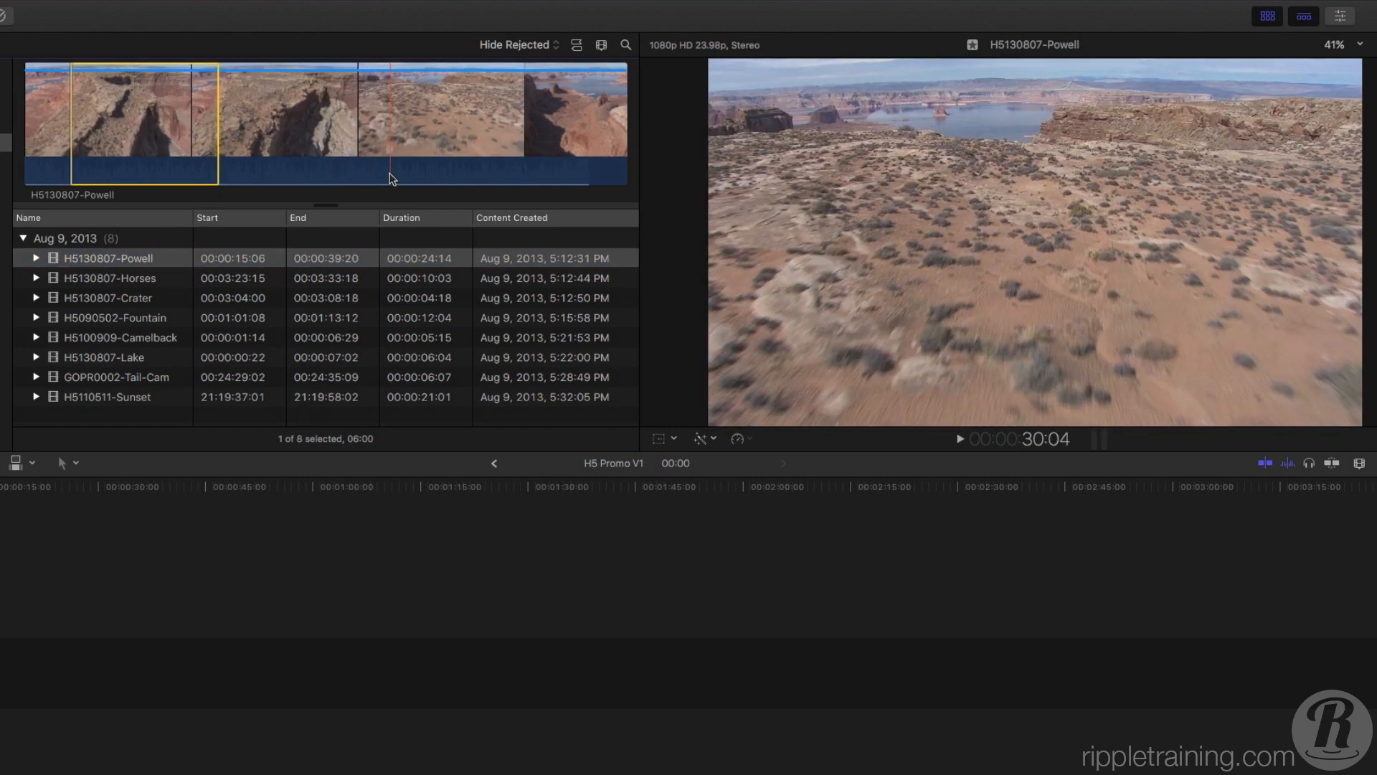
{"action": "left_click_drag", "start_coordinate": [391, 178], "coordinate": [511, 178]}
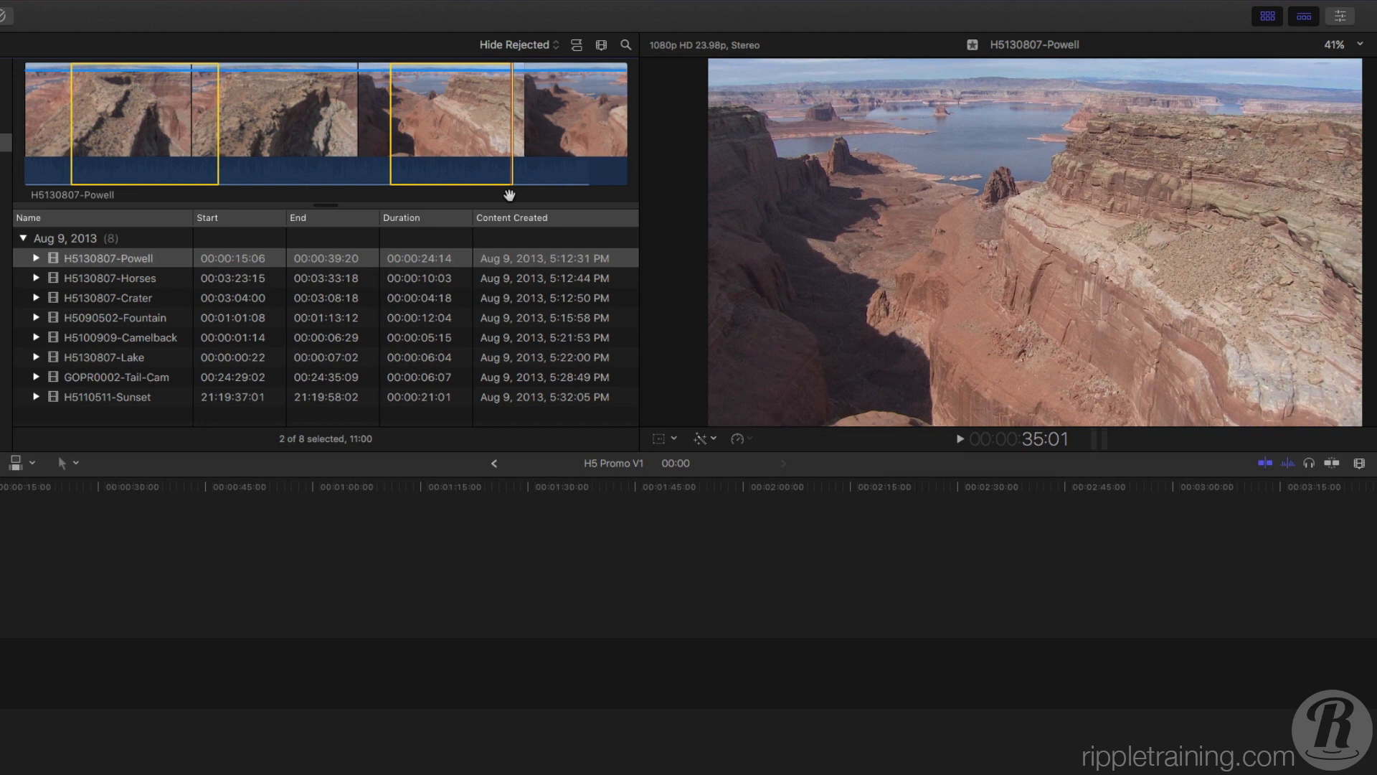
Mark both ranges of the H5130807-Powell clip as favorites, remove the rating, and clear all selected ranges.
{"action": "key", "text": "f"}
{"action": "key", "text": "u"}
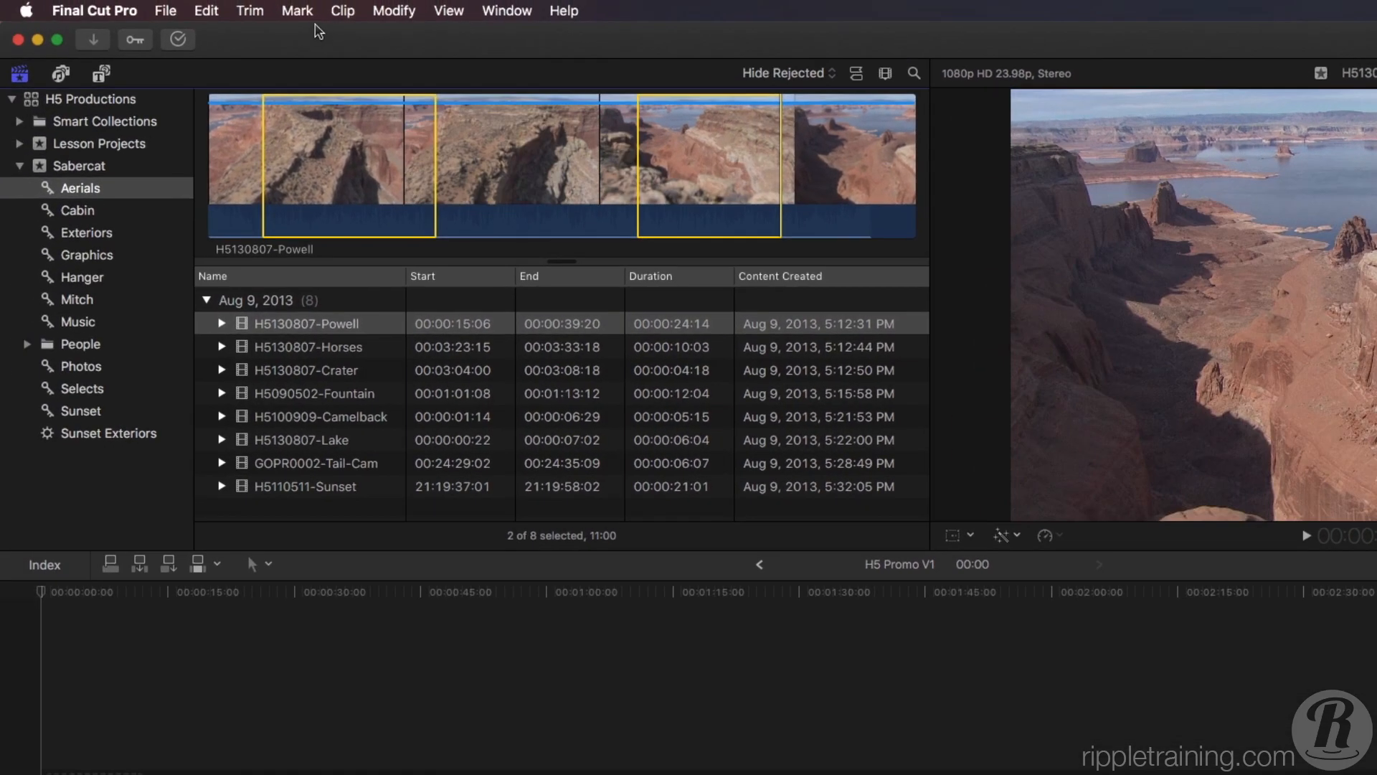
{"action": "left_click", "coordinate": [298, 12]}
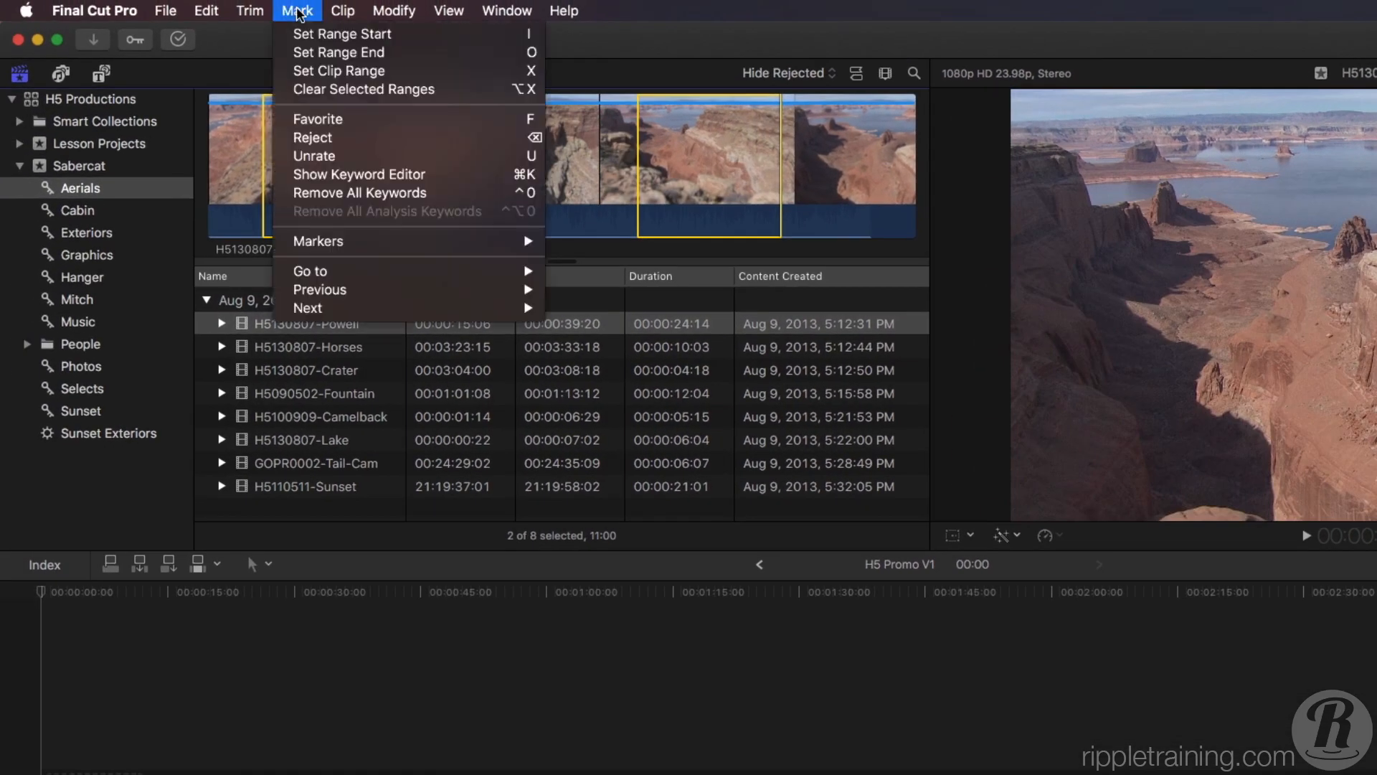
{"action": "left_click", "coordinate": [313, 91]}
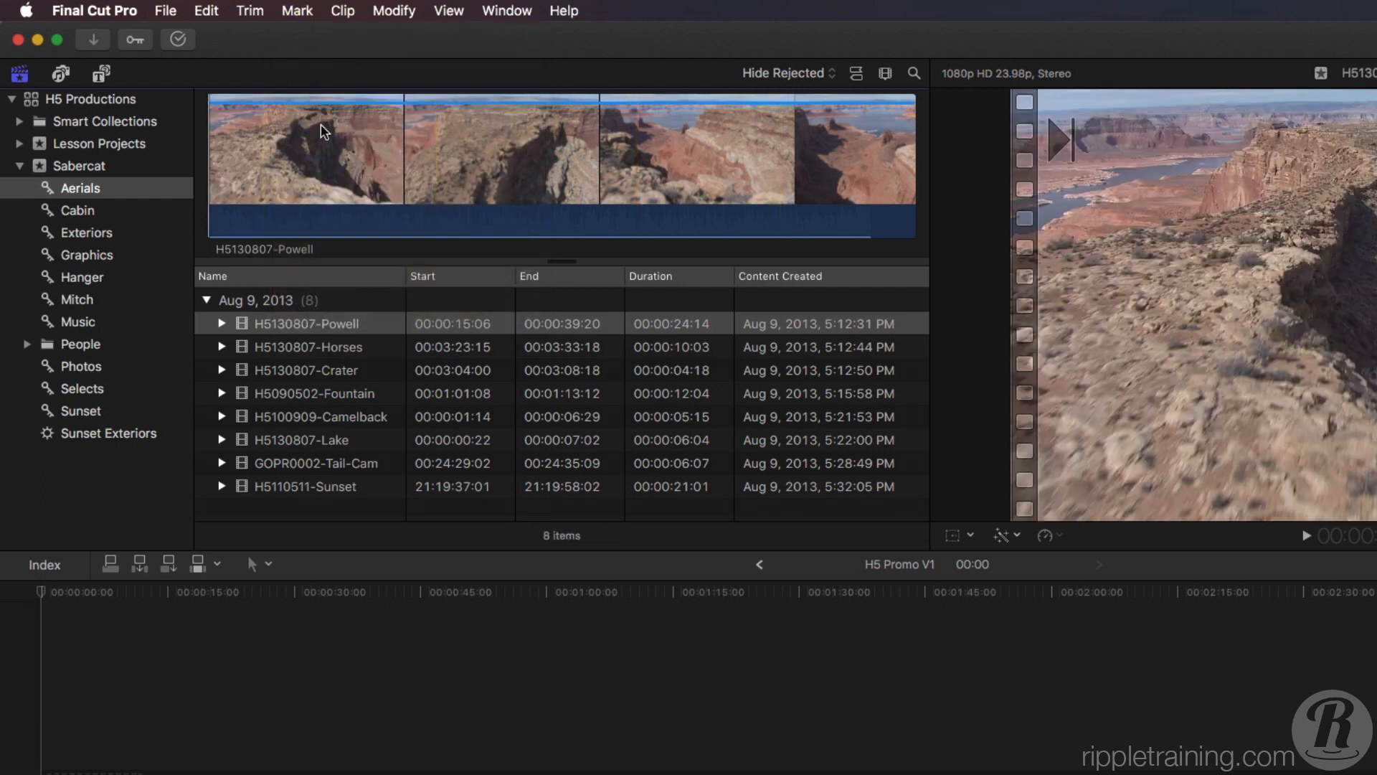
Play H5130807-Powell from its start, mark a range during playback, and adjust the range end to 23:01 for a 04:16 duration.
{"action": "left_click", "coordinate": [328, 157]}
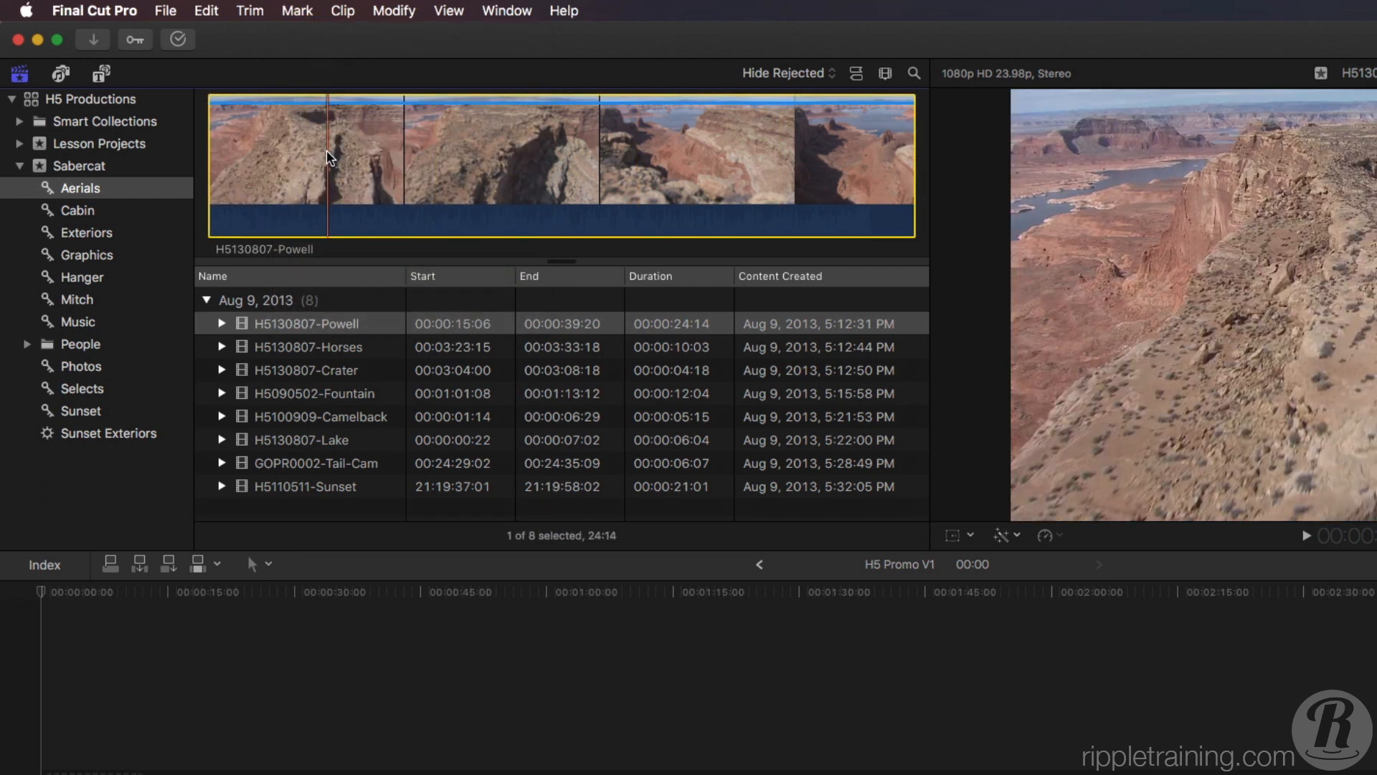
{"action": "key", "text": "Home"}
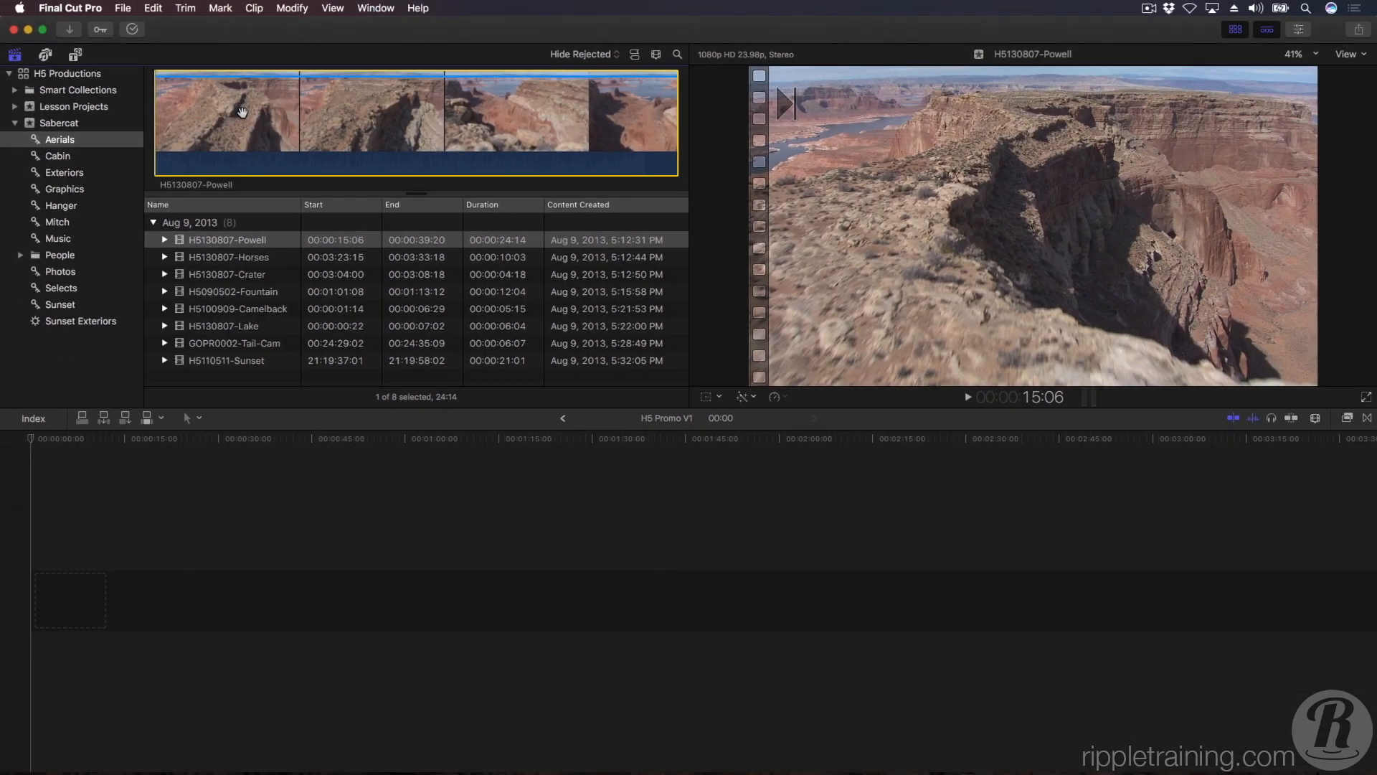
{"action": "key", "text": "space"}
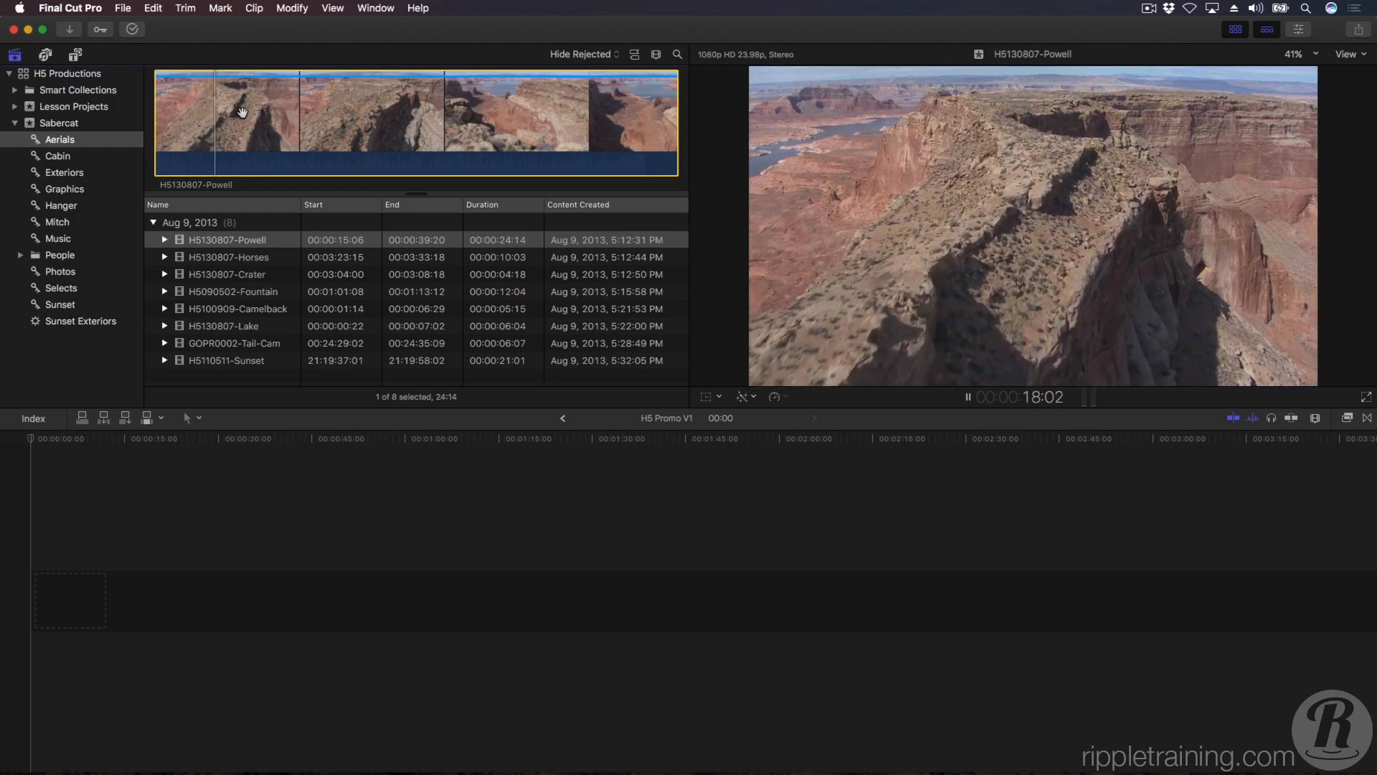
{"action": "key", "text": "i"}
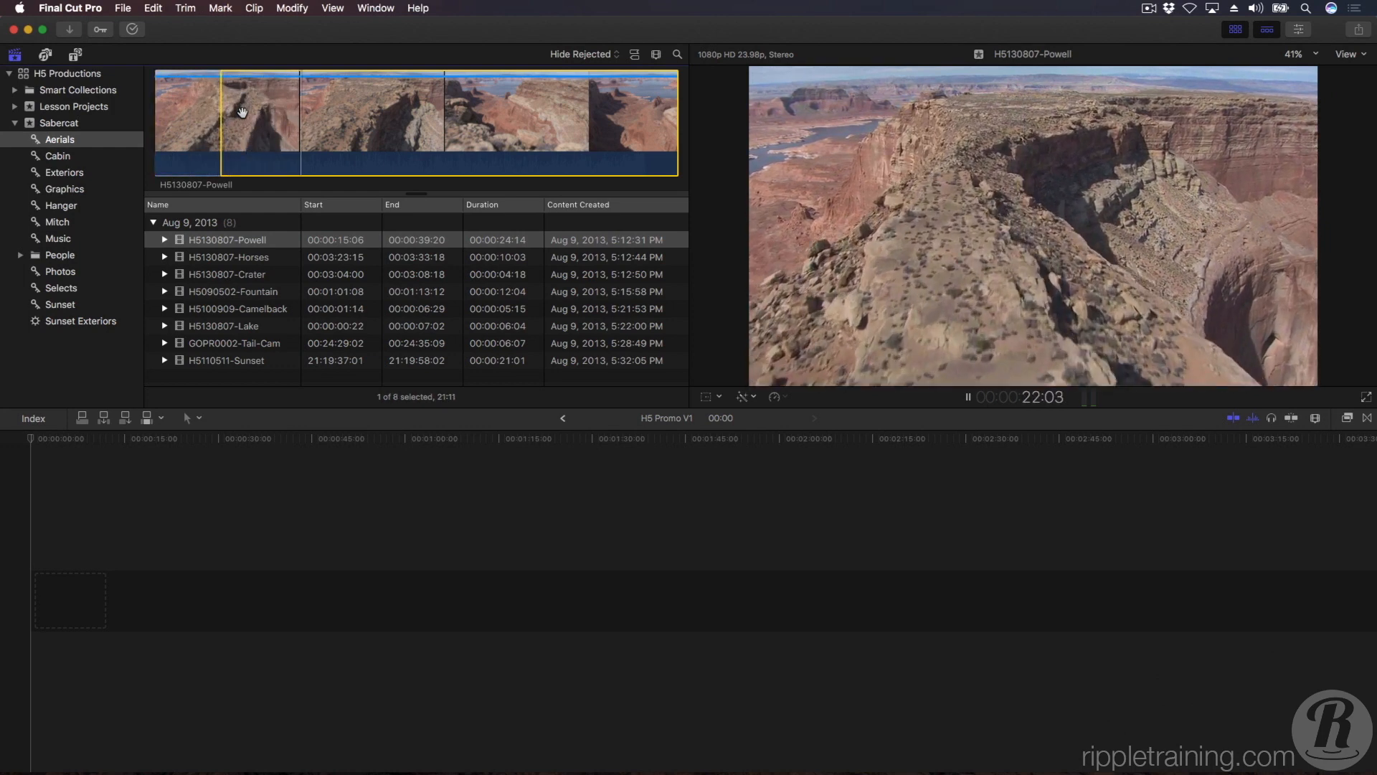
{"action": "key", "text": "o"}
{"action": "key", "text": "space"}
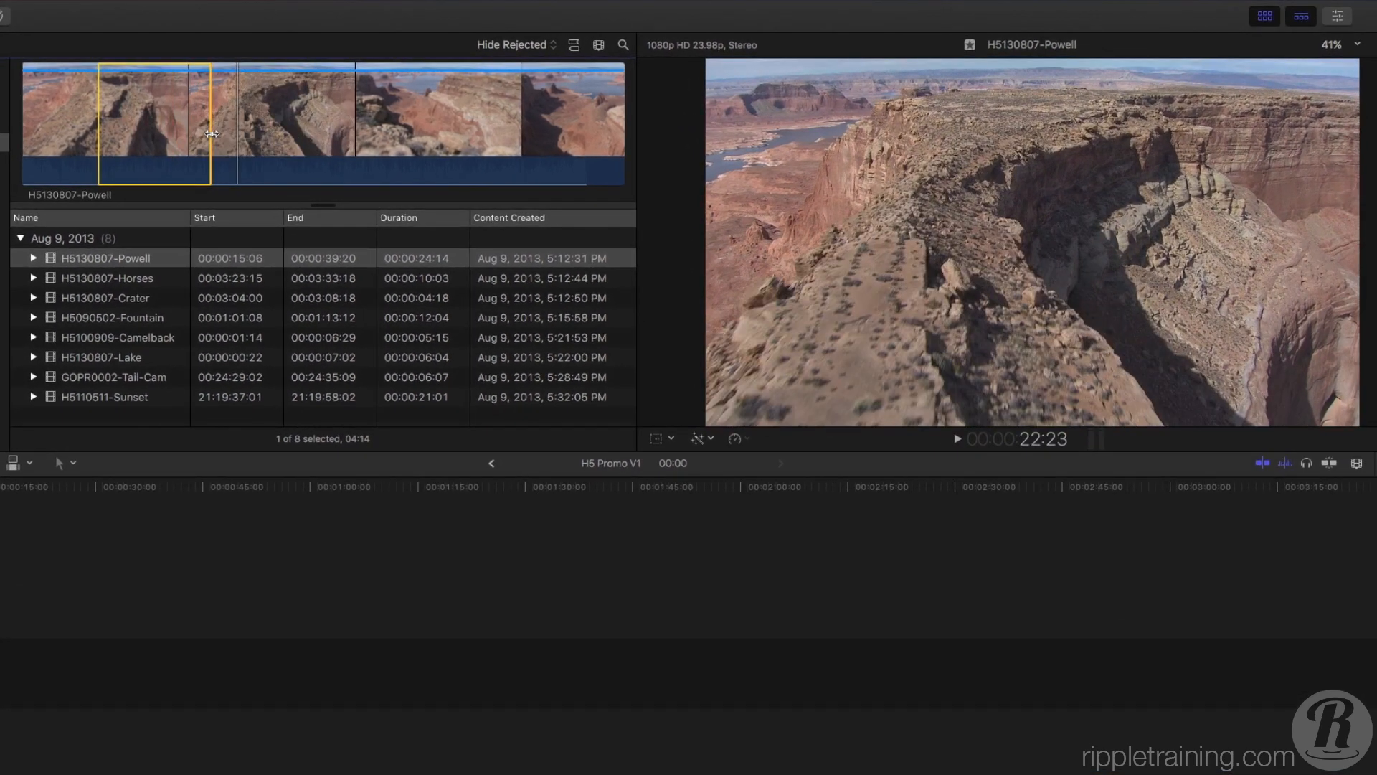
{"action": "mouse_move", "coordinate": [213, 134]}
{"action": "left_mouse_down"}
{"action": "mouse_move", "coordinate": [261, 133]}
{"action": "mouse_move", "coordinate": [212, 137]}
{"action": "left_mouse_up"}
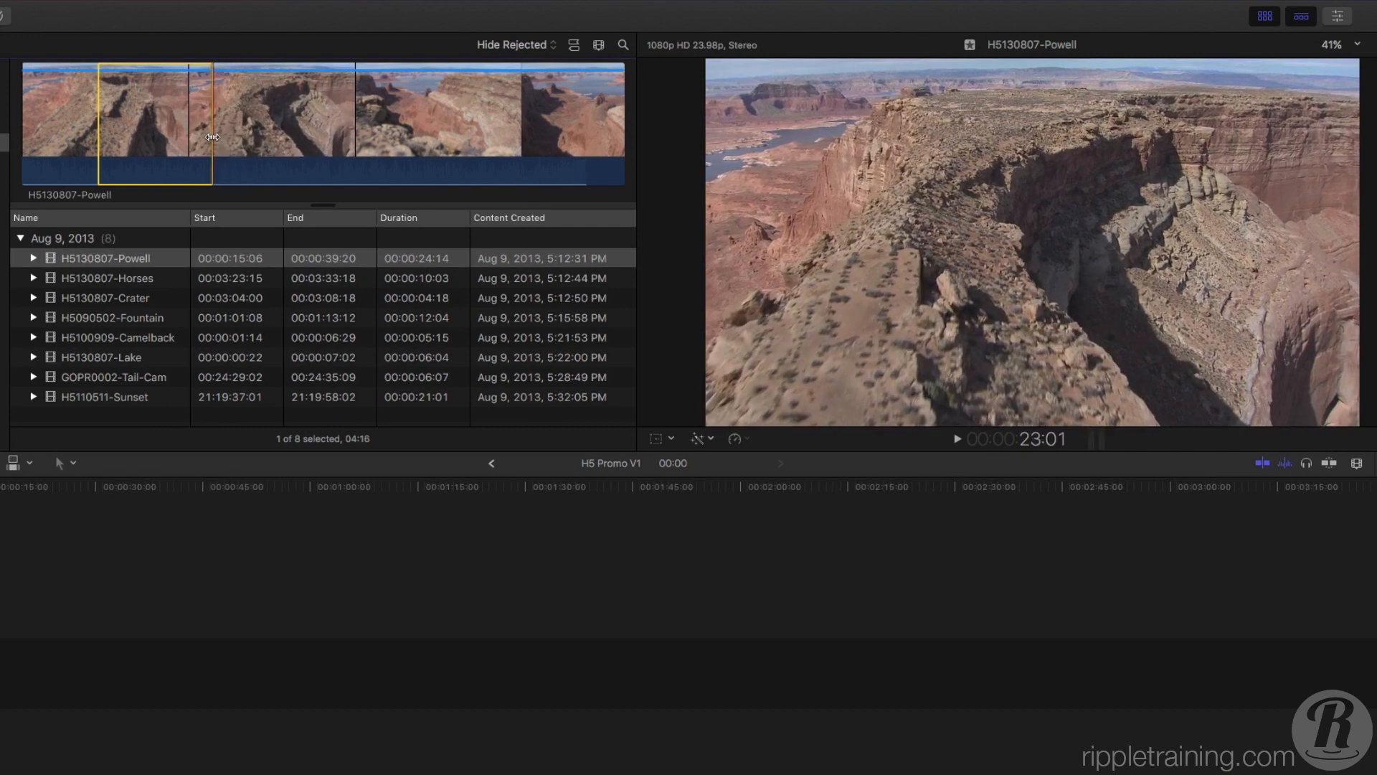
Continue playback of H5130807-Powell and mark an additional range about 5 seconds long, keeping the first range.
{"action": "key", "text": "space"}
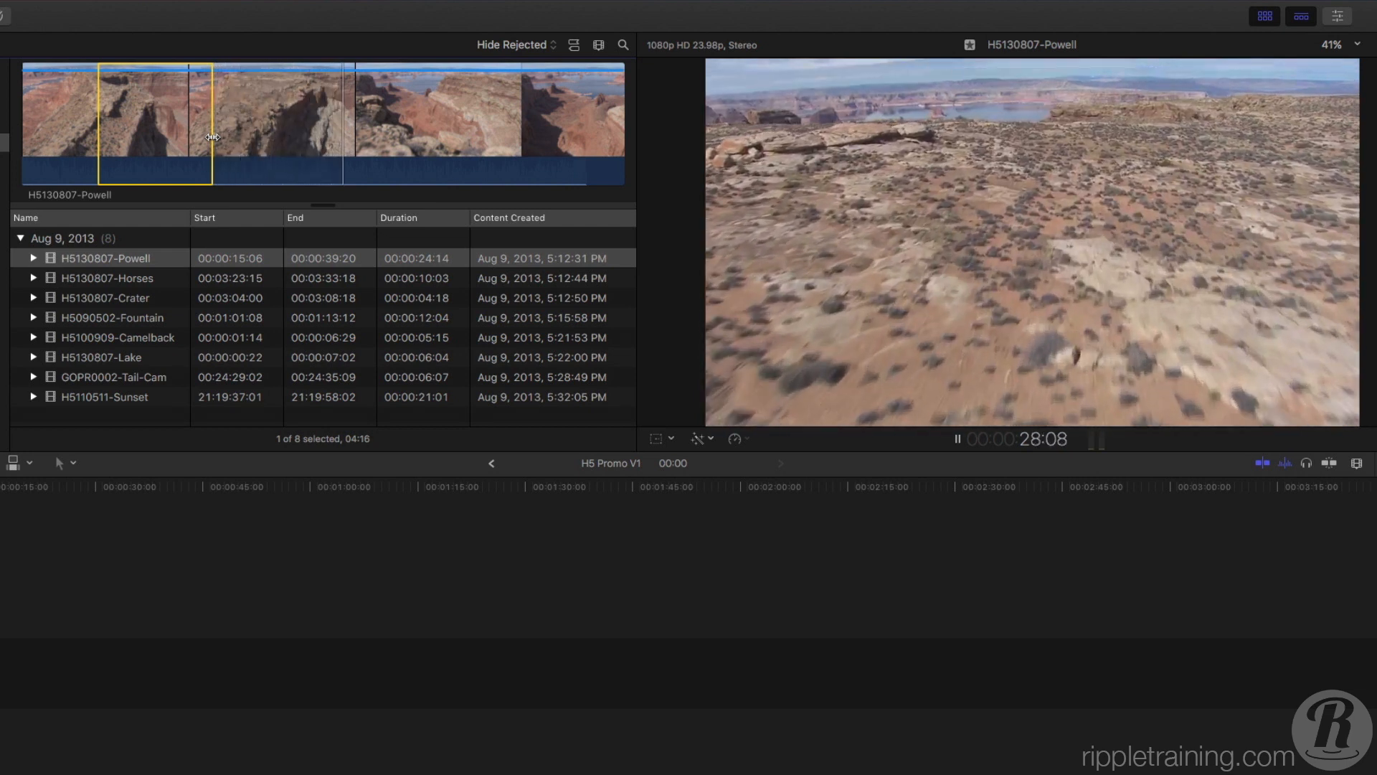
{"action": "key", "text": "super+shift+i"}
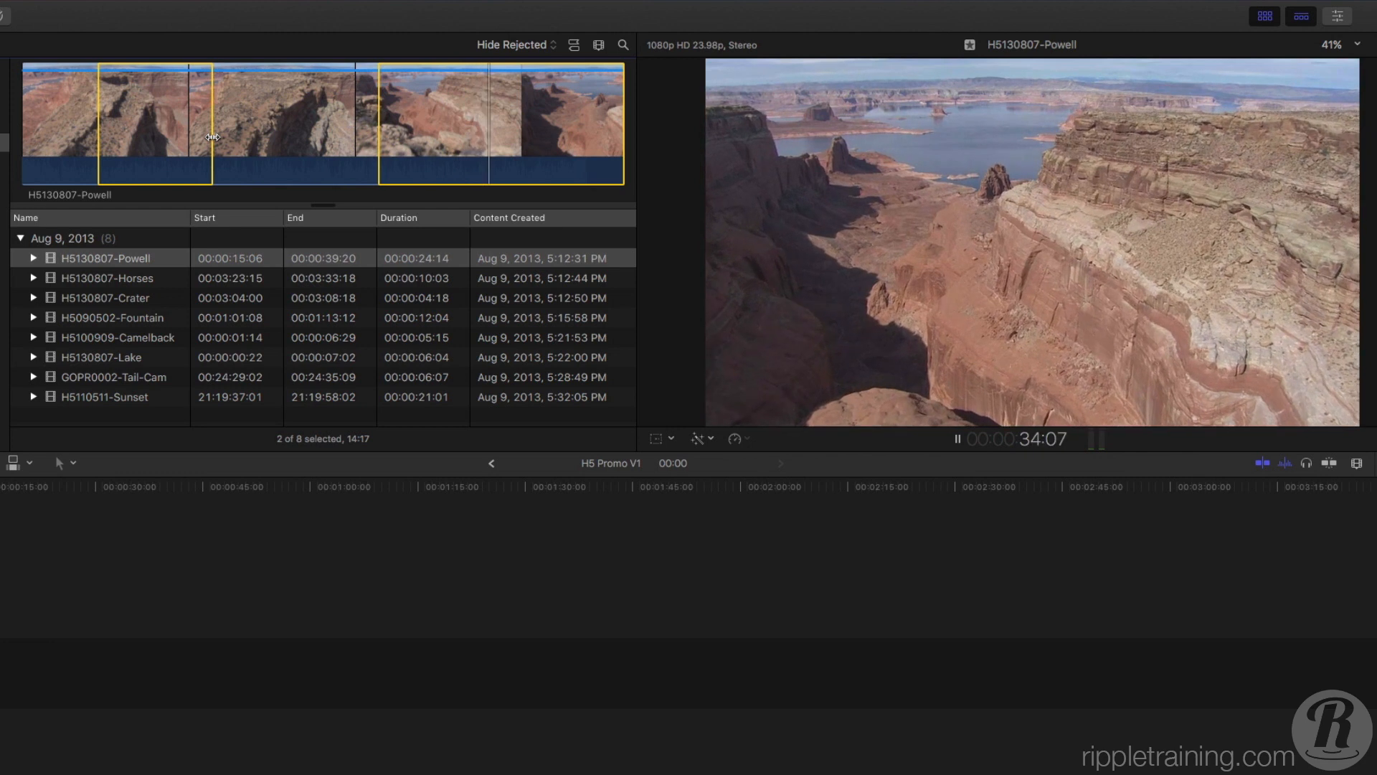
{"action": "key", "text": "o"}
{"action": "key", "text": "space"}
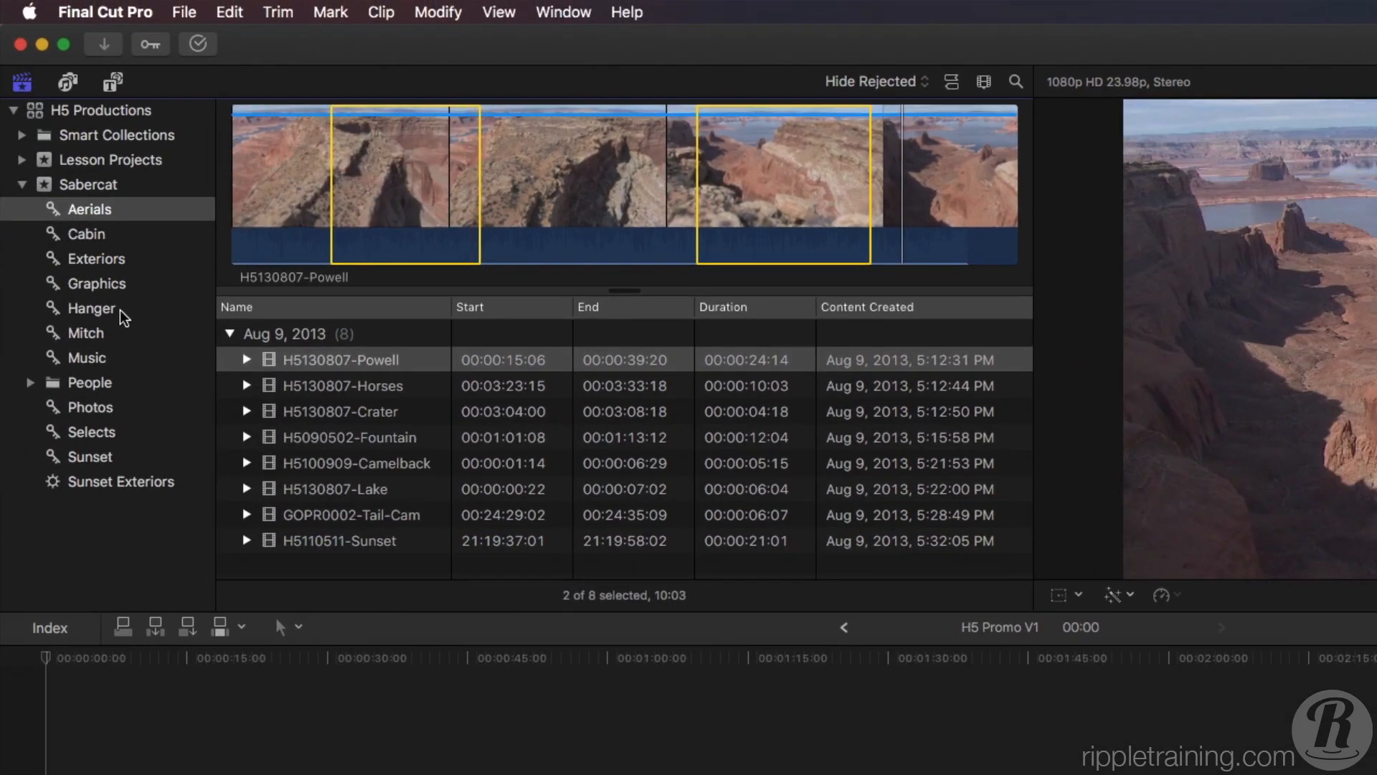
Look through the Hanger keyword collection's clips and rename NC2A9488 as "Nose Reveal".
{"action": "left_click", "coordinate": [97, 312]}
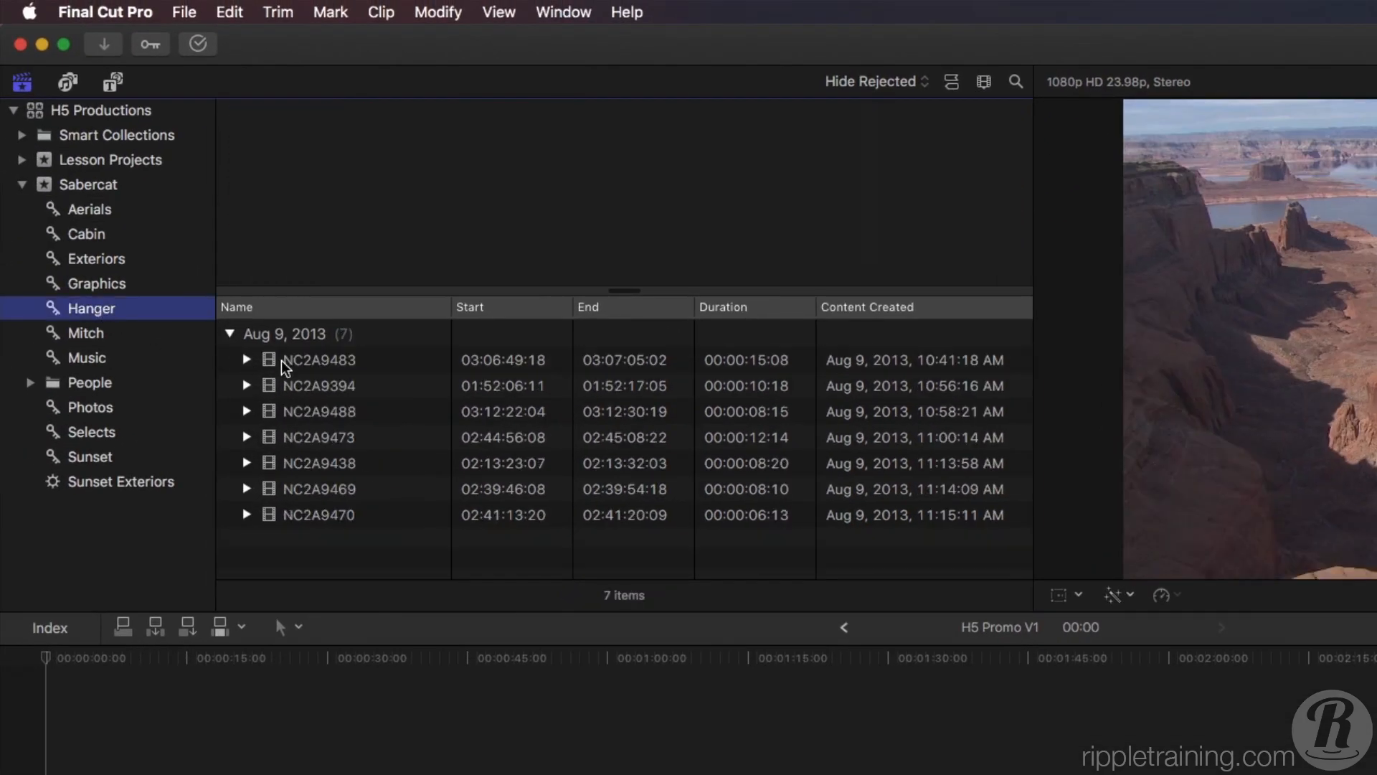
{"action": "left_click", "coordinate": [317, 362]}
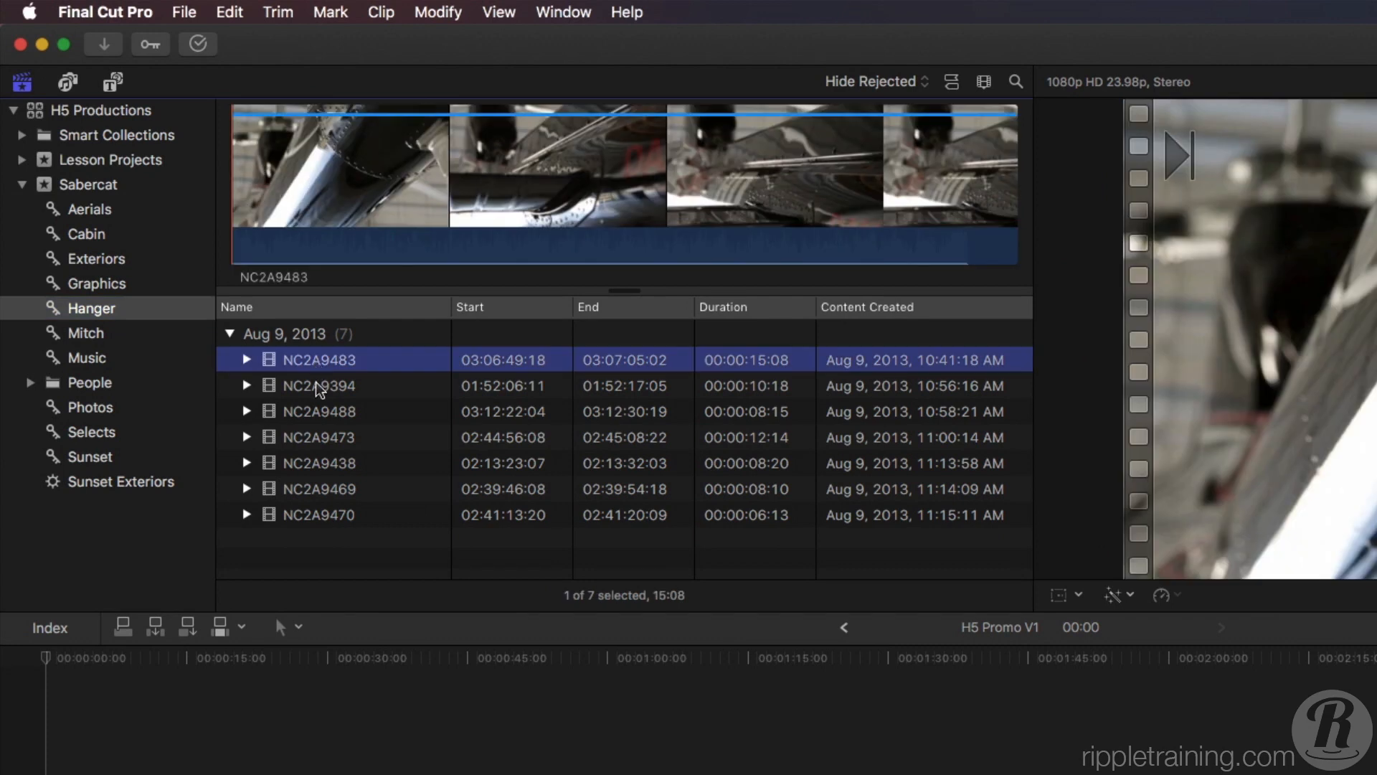
{"action": "left_click", "coordinate": [316, 387]}
{"action": "left_click", "coordinate": [321, 413]}
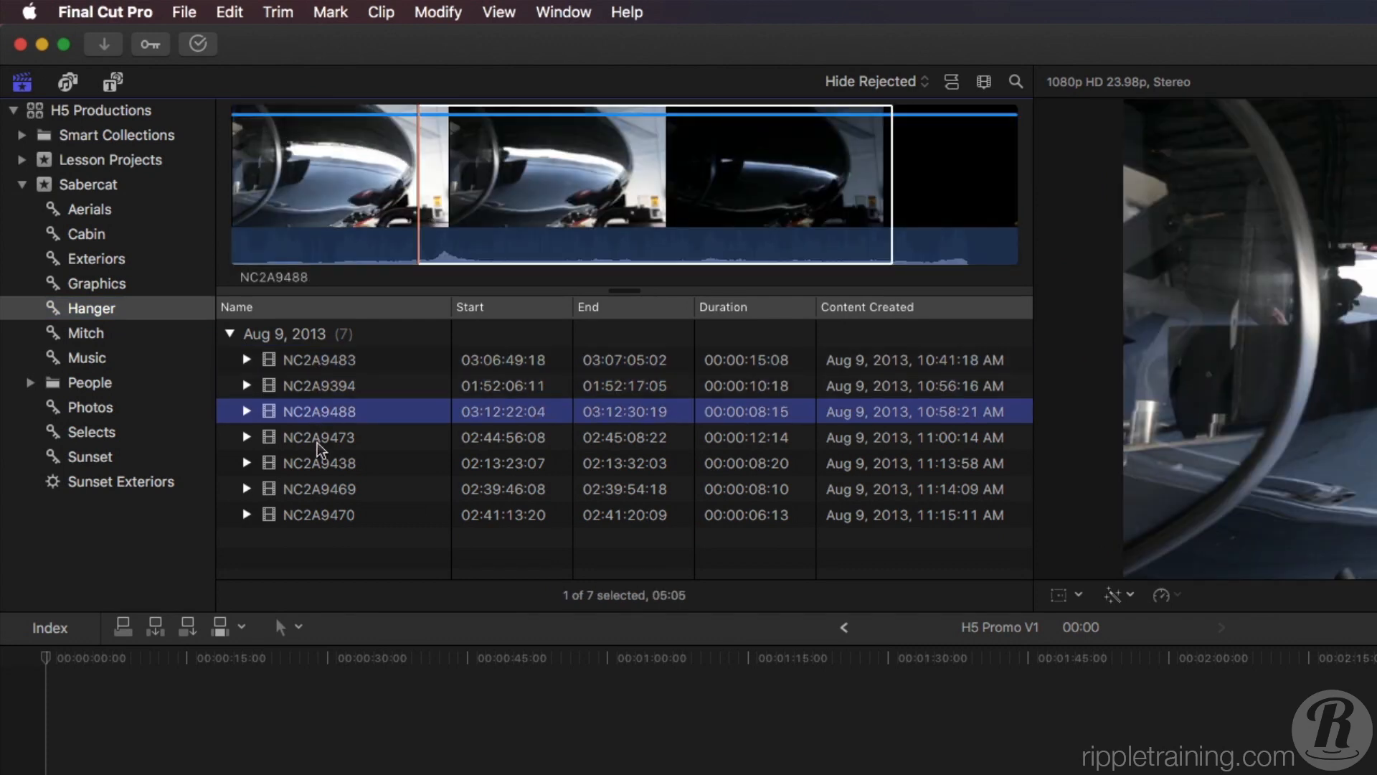
{"action": "left_click", "coordinate": [318, 439]}
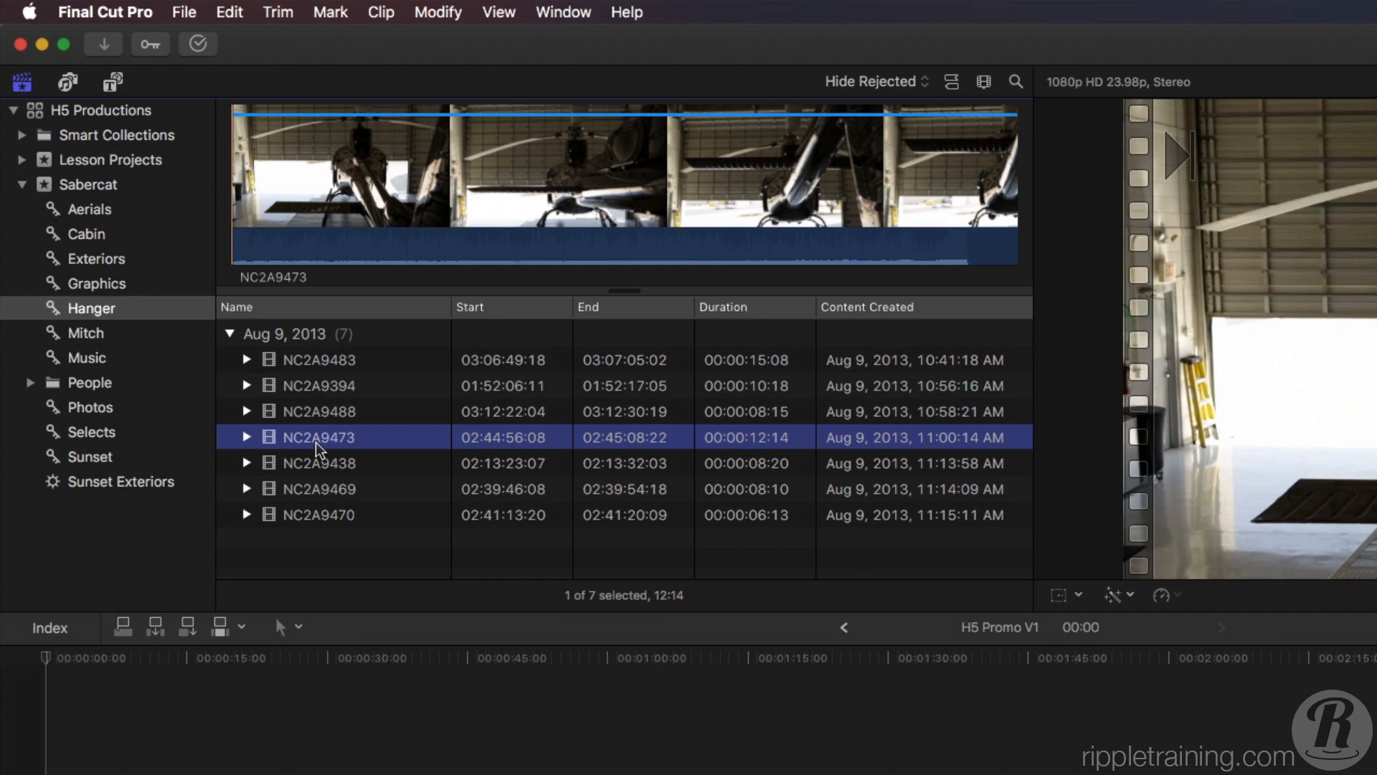
{"action": "left_click", "coordinate": [298, 416]}
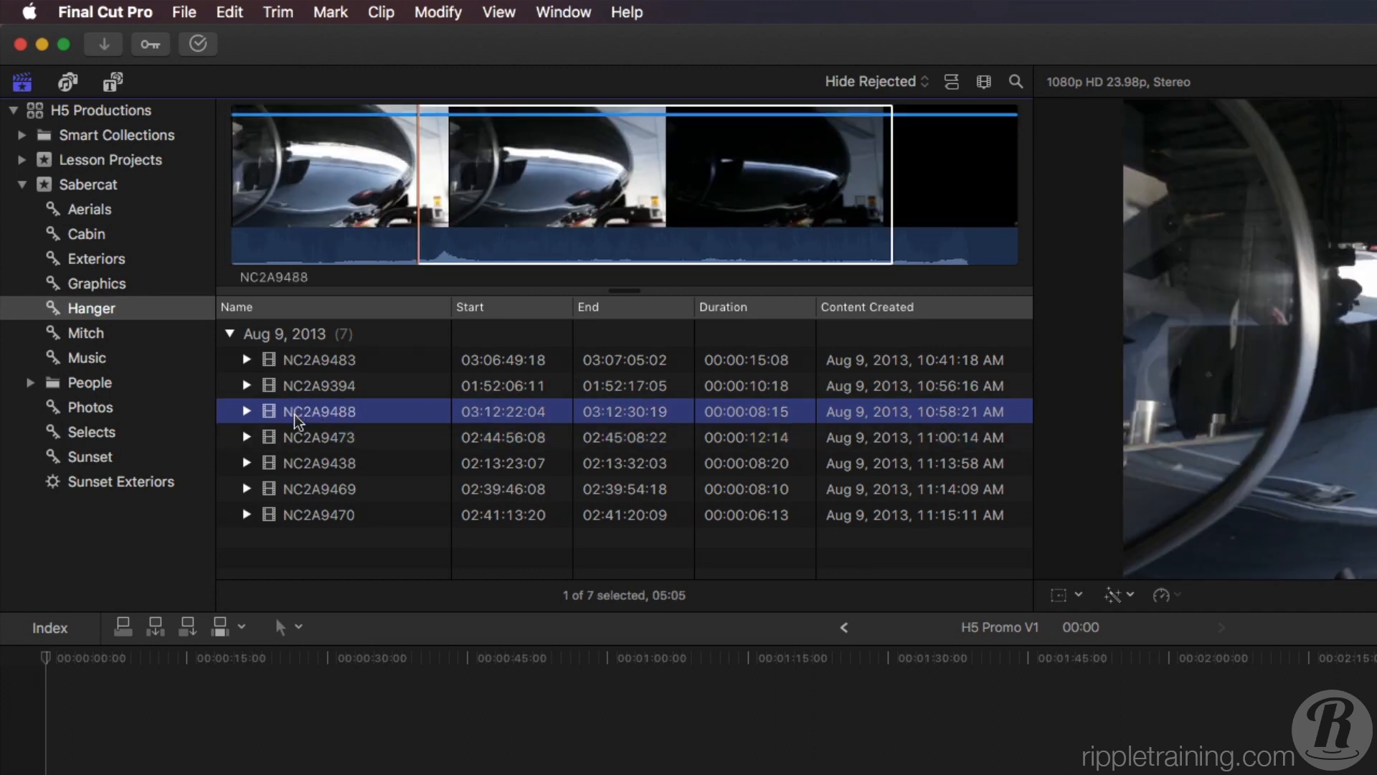
{"action": "left_click", "coordinate": [295, 412]}
{"action": "type", "text": "Nose Reveal"}
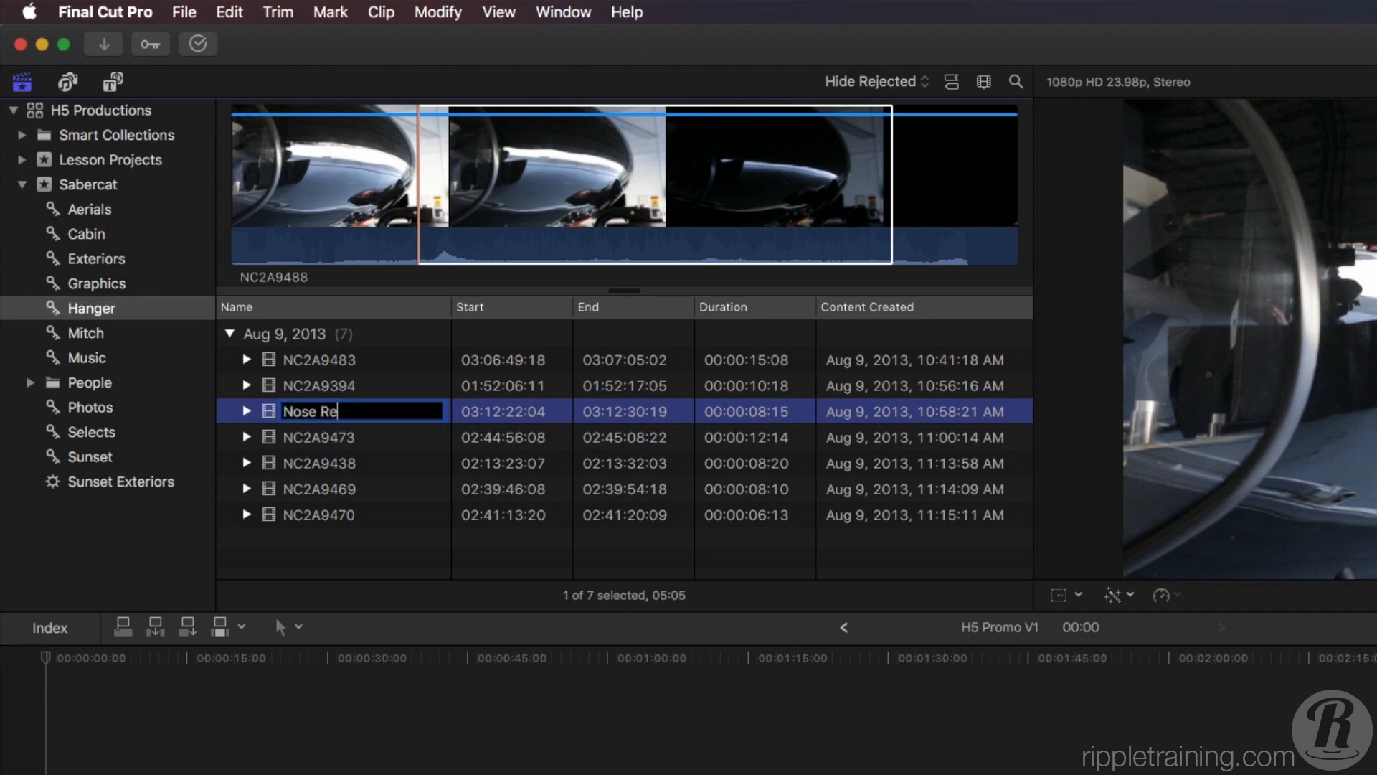
{"action": "key", "text": "Return"}
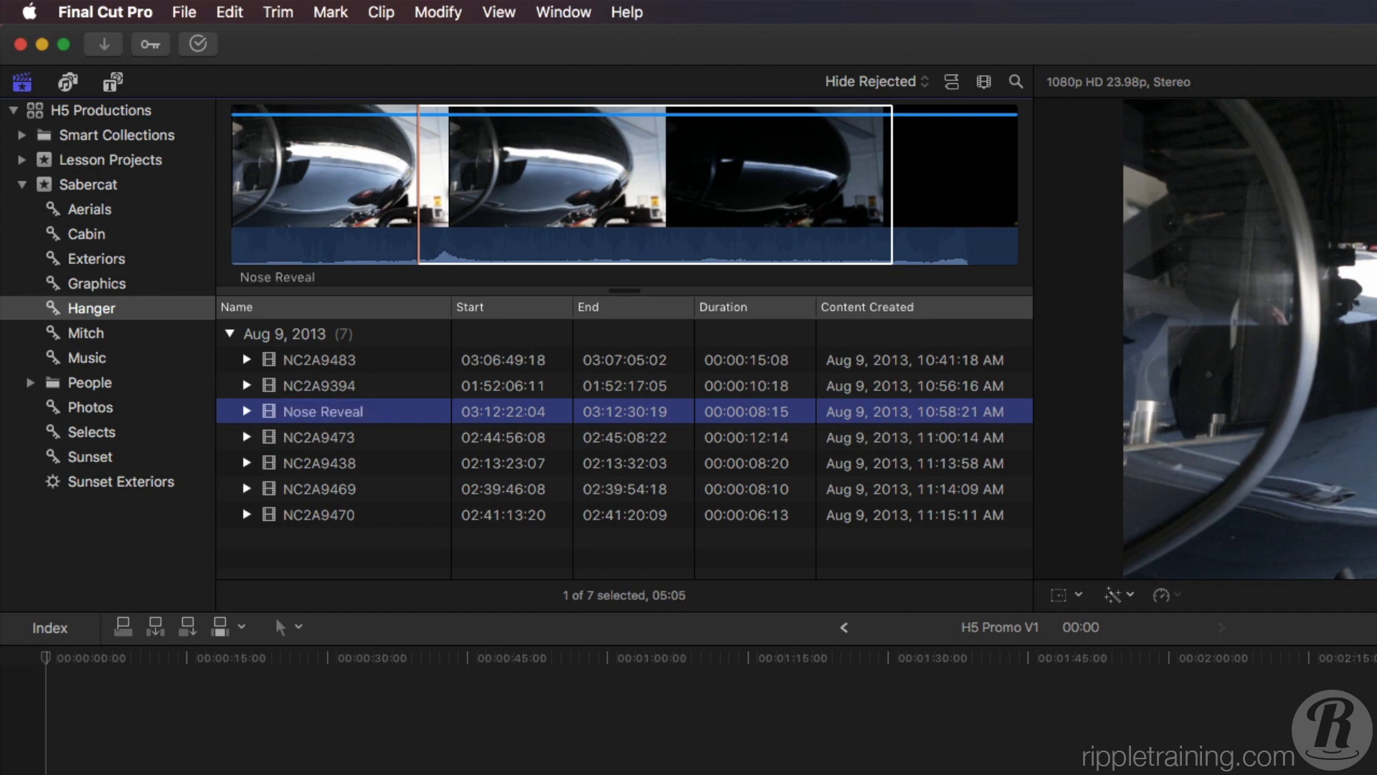
Rename clip NC2A9394 as "Port Side Reveal" and clip NC2A9483 as "Tail Boom CU".
{"action": "left_click", "coordinate": [308, 387]}
{"action": "left_click", "coordinate": [301, 382]}
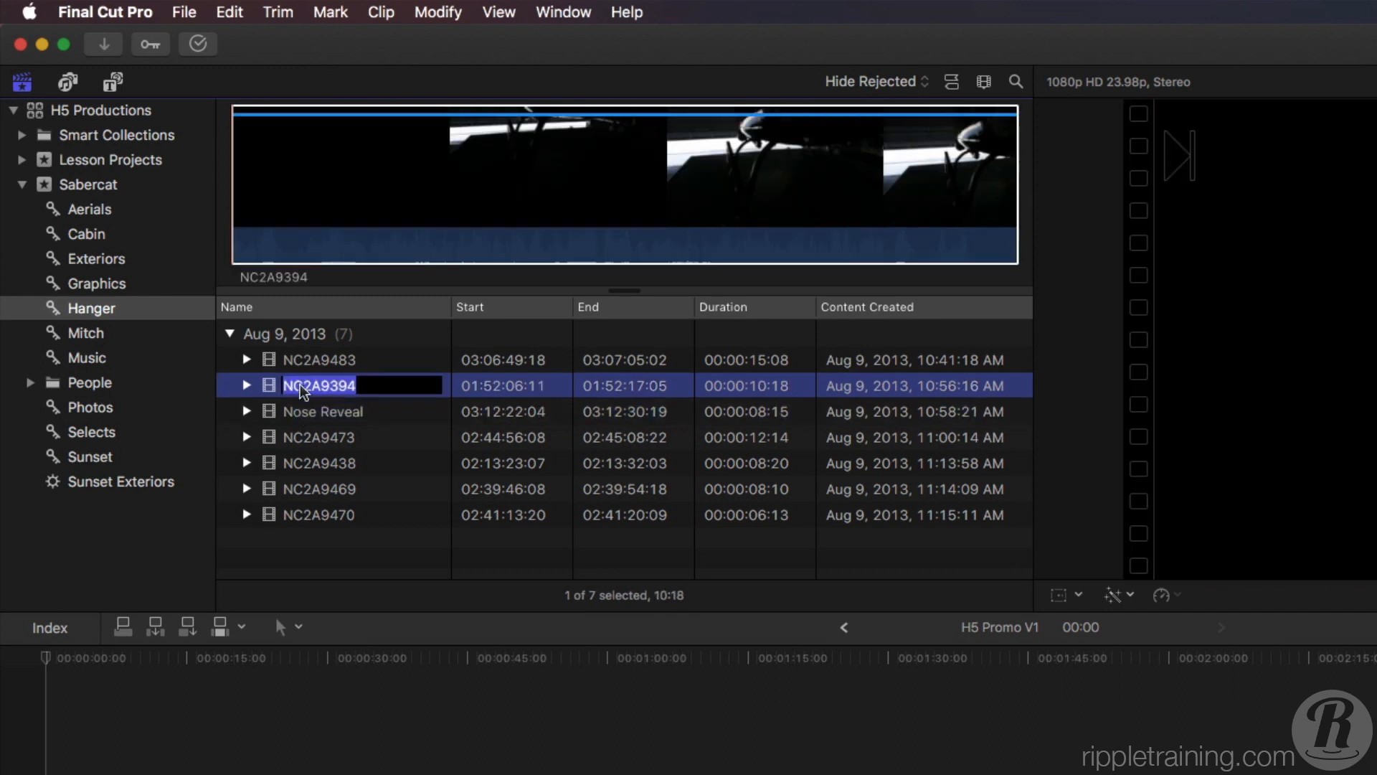
{"action": "type", "text": "Port Side Reveal"}
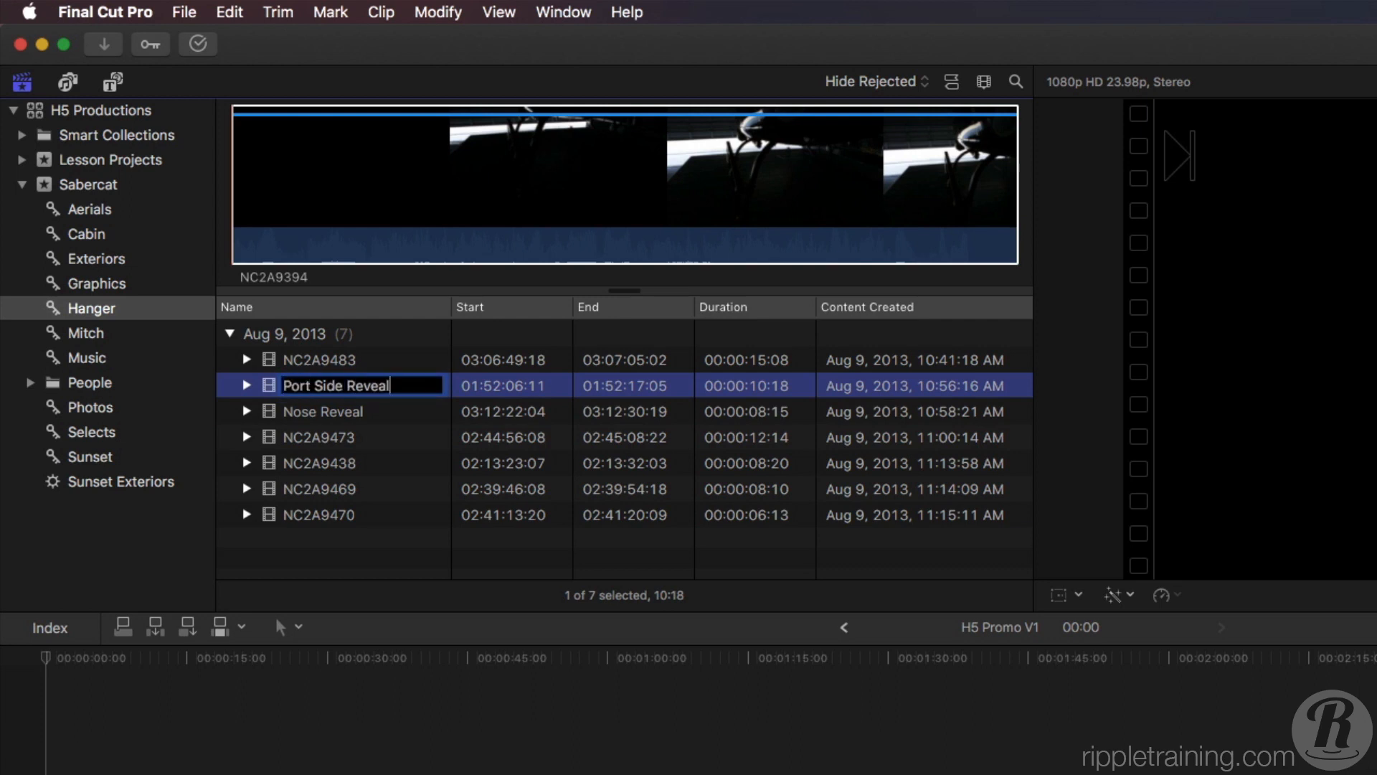
{"action": "key", "text": "Return"}
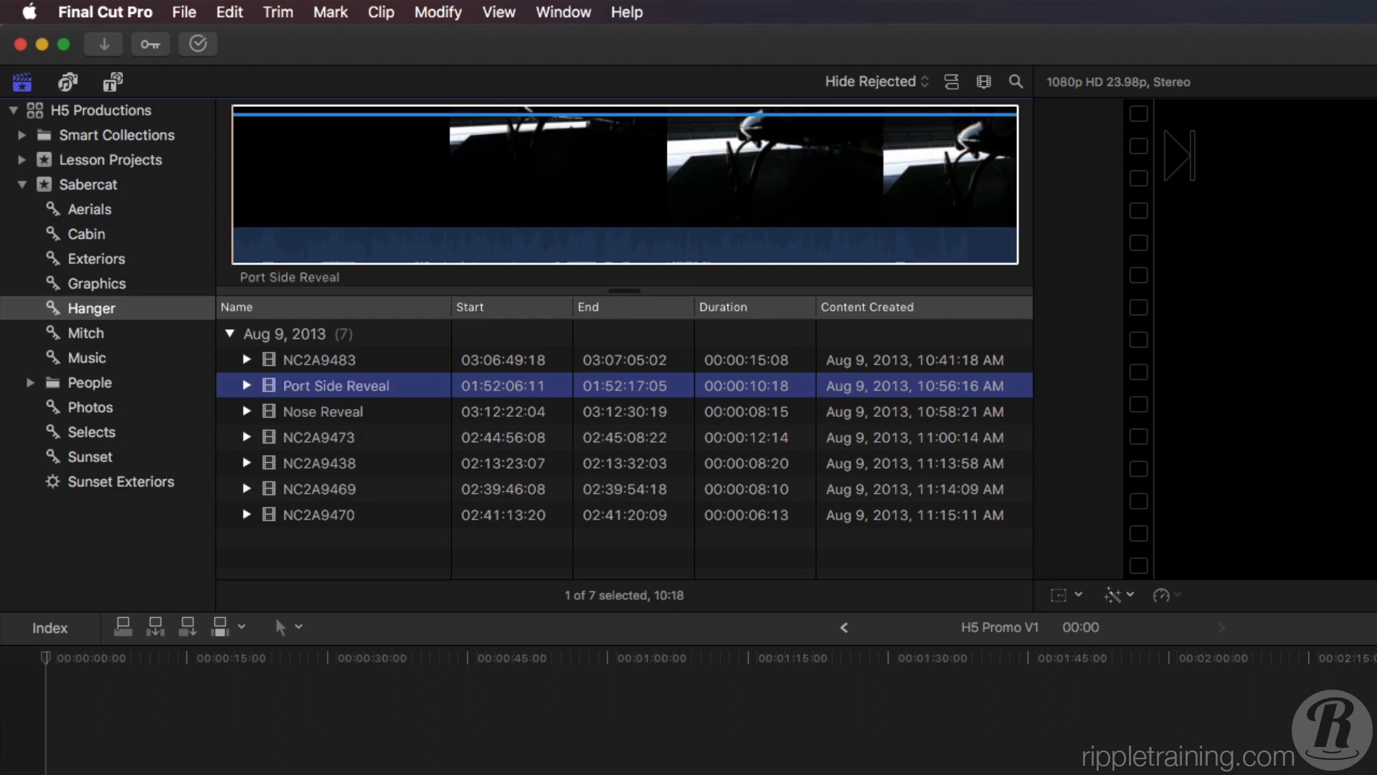
{"action": "left_click", "coordinate": [327, 361]}
{"action": "left_click", "coordinate": [326, 360]}
{"action": "type", "text": "Tail Boom CU"}
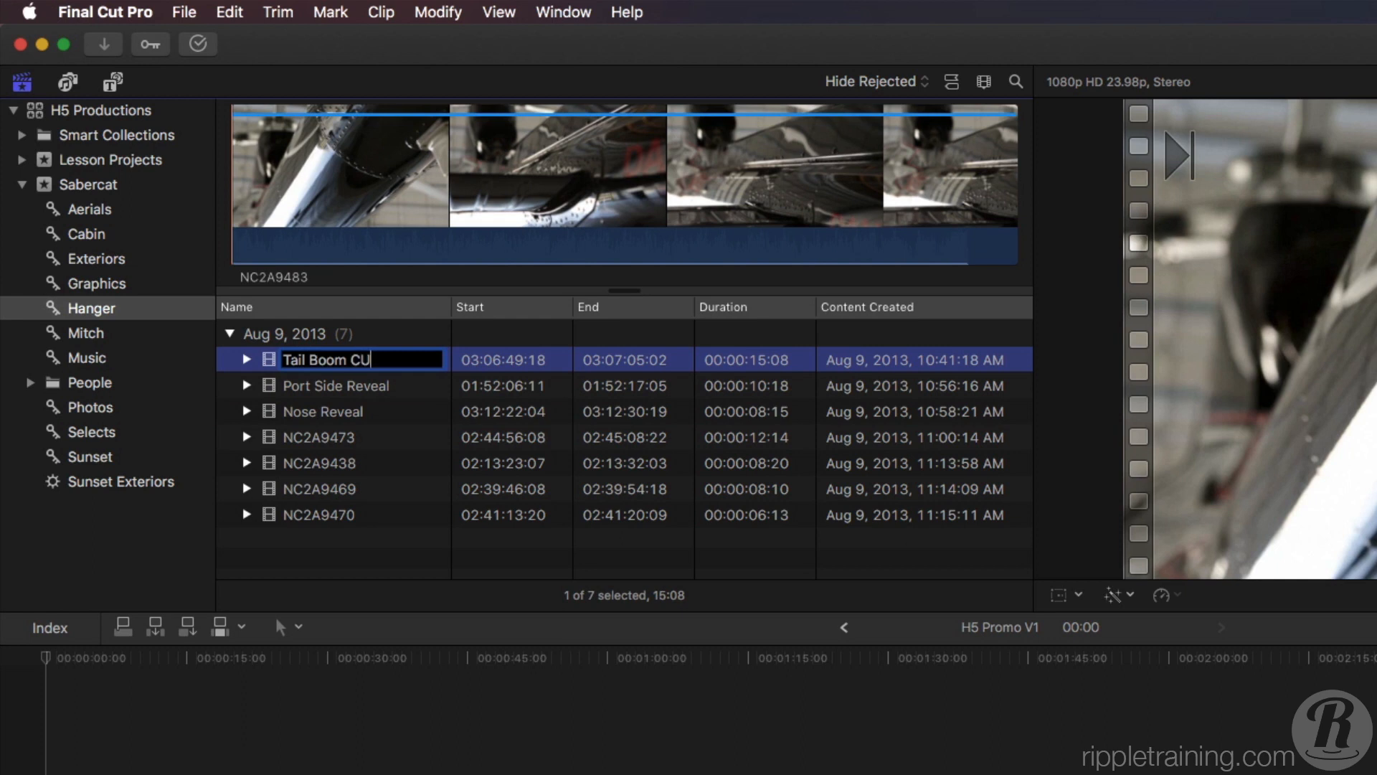
{"action": "key", "text": "Return"}
Rename clip NC2A9473 as "Tail Boom Wide".
{"action": "left_click", "coordinate": [317, 437]}
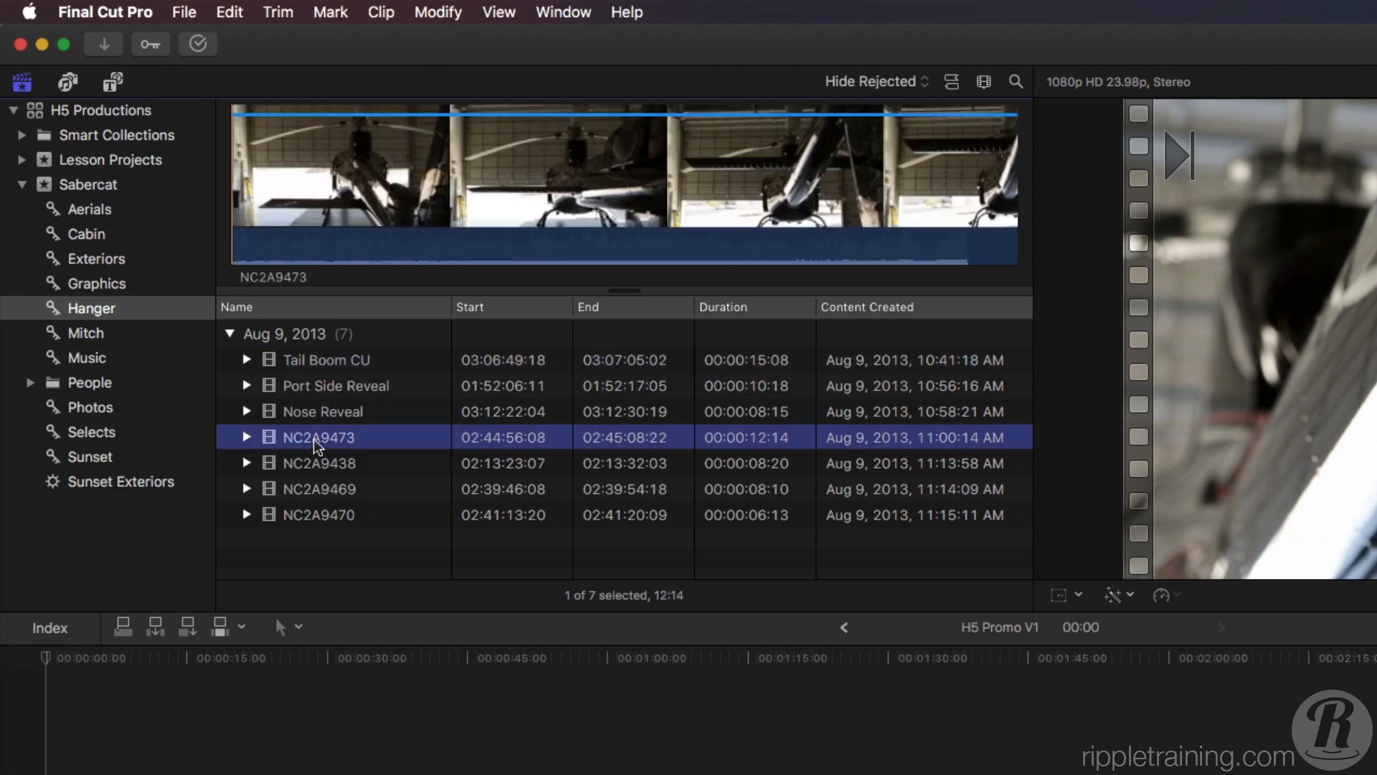
{"action": "left_click", "coordinate": [316, 437]}
{"action": "type", "text": "Tail Boom Wide"}
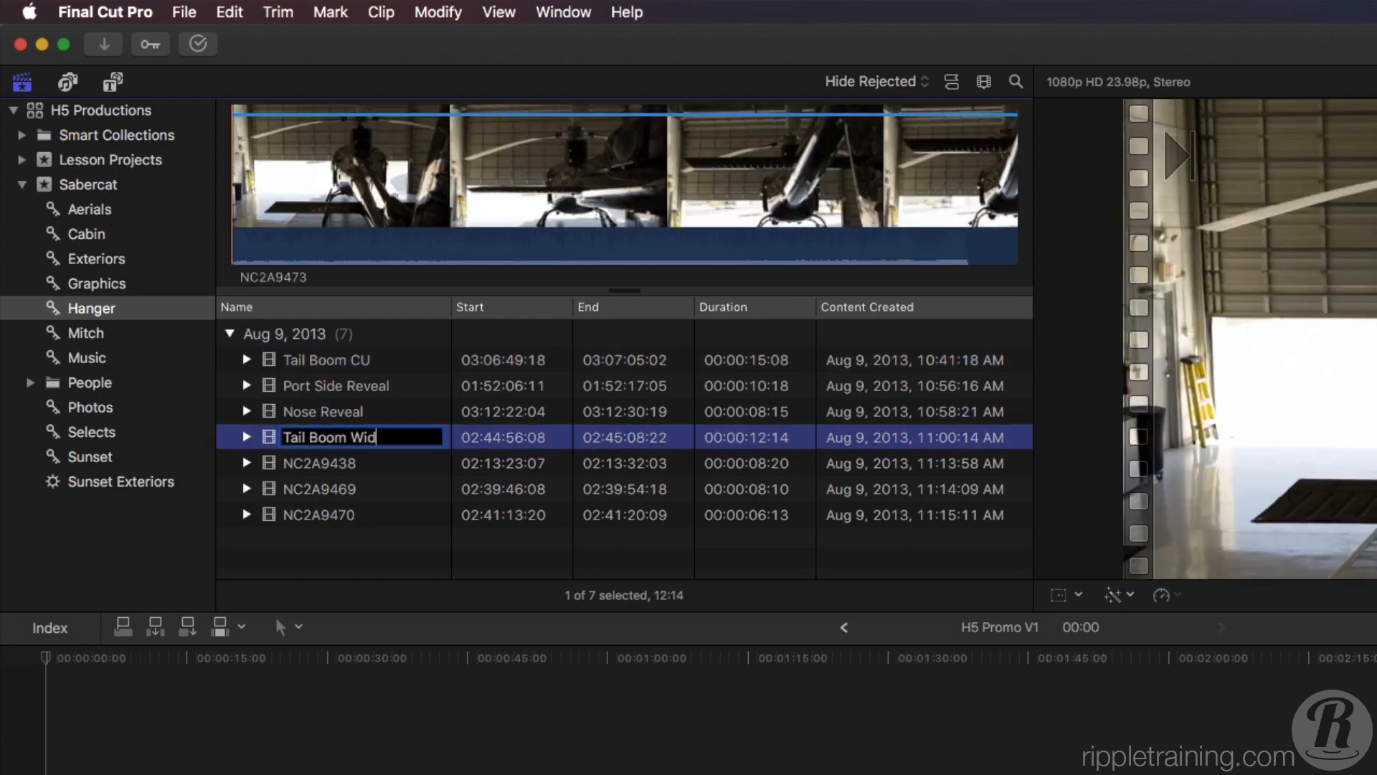
{"action": "key", "text": "Return"}
Mark and preview a 05:16 range ending at 01:52:14:00 in Port Side Reveal, and add it to the start of the empty timeline.
{"action": "left_click", "coordinate": [314, 388]}
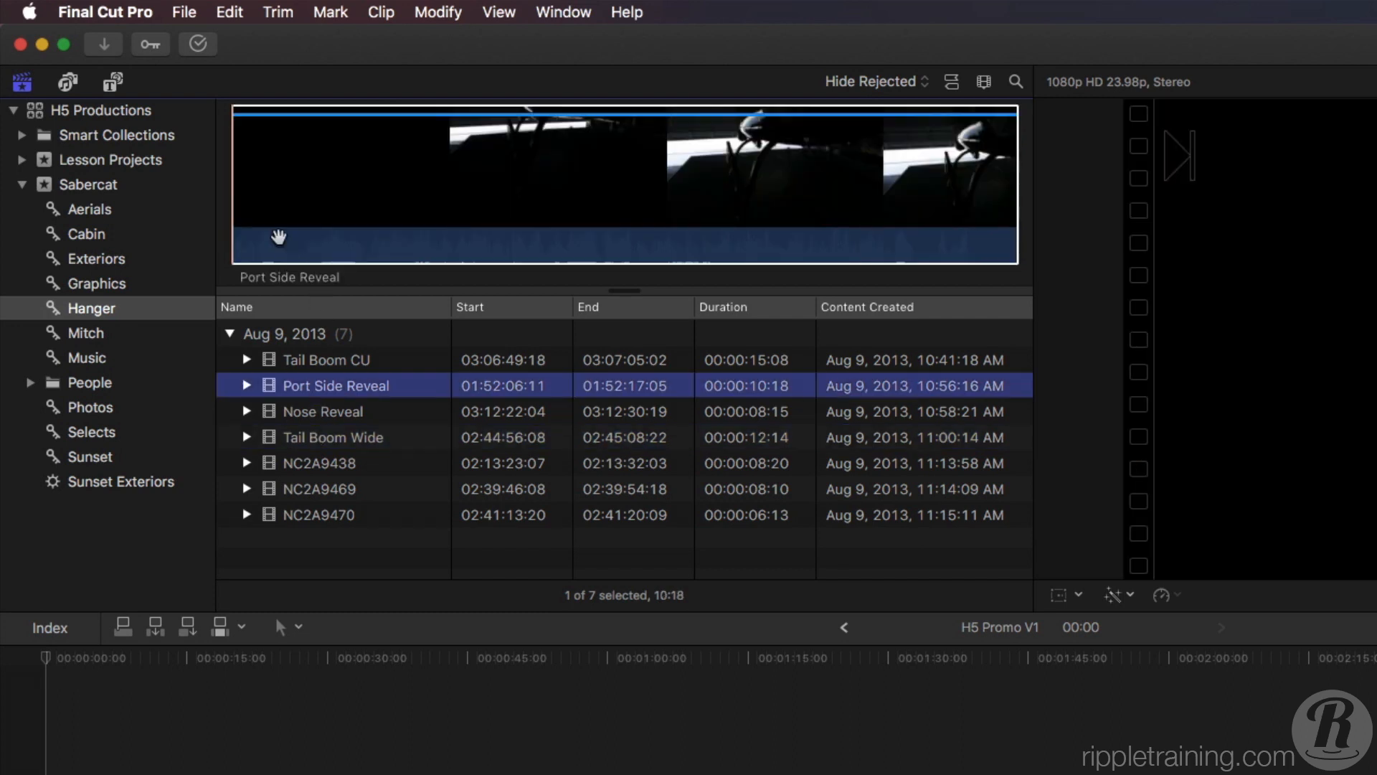
{"action": "left_click", "coordinate": [291, 236]}
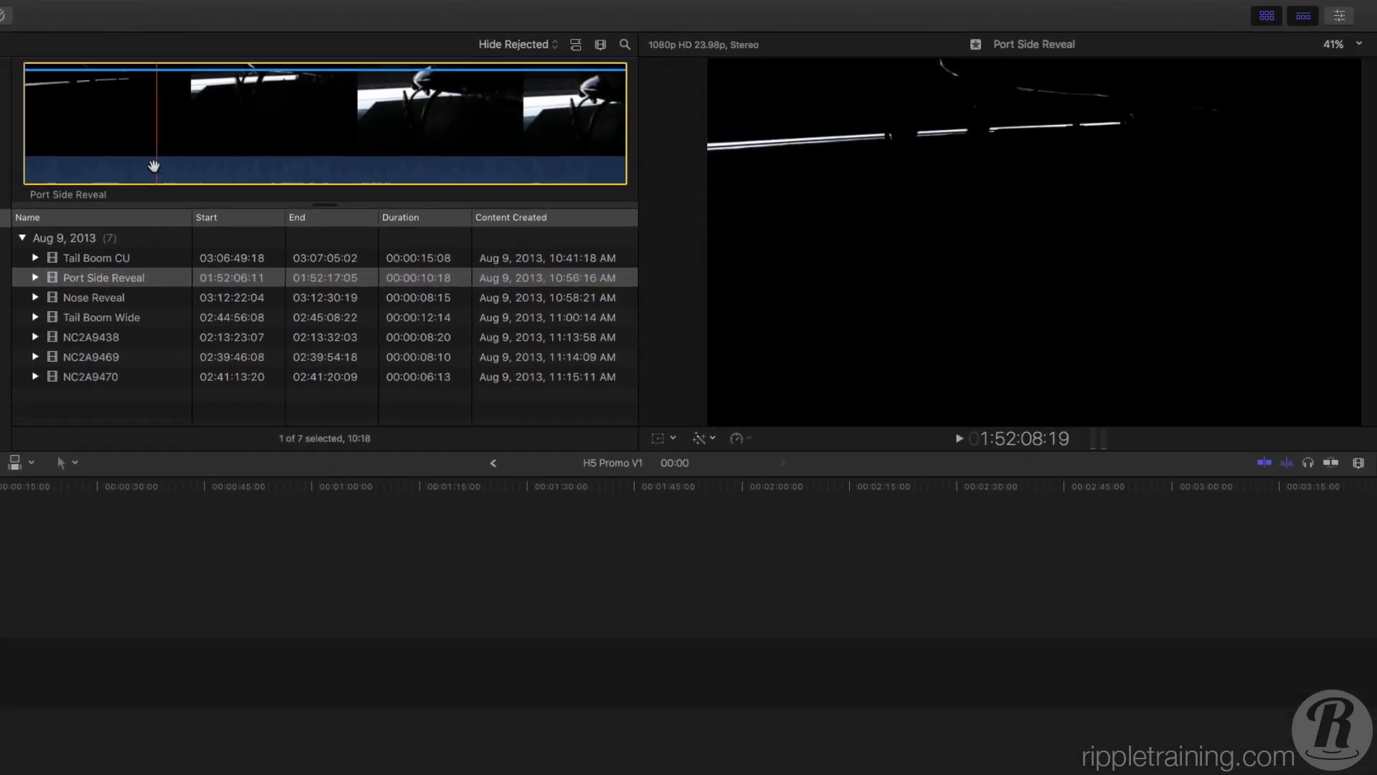
{"action": "key", "text": "i"}
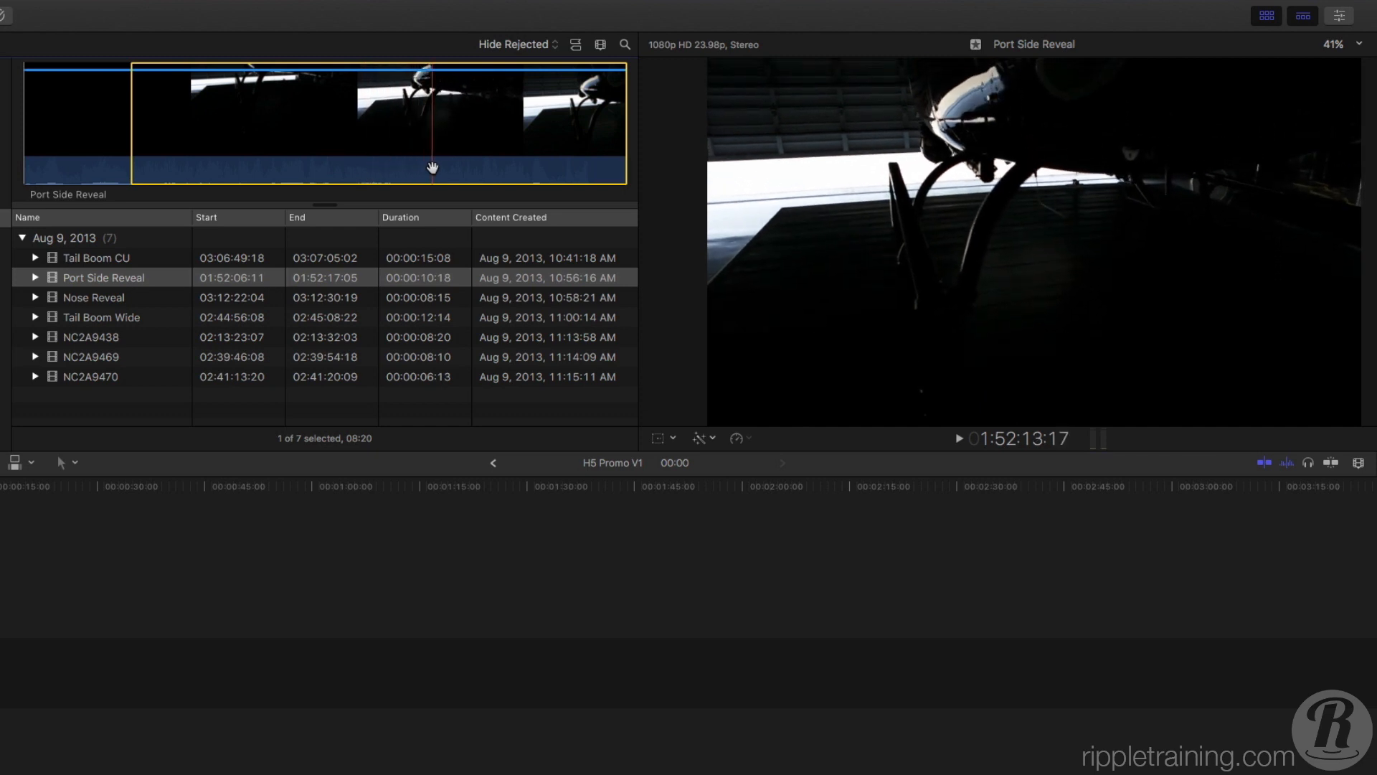
{"action": "key", "text": "o"}
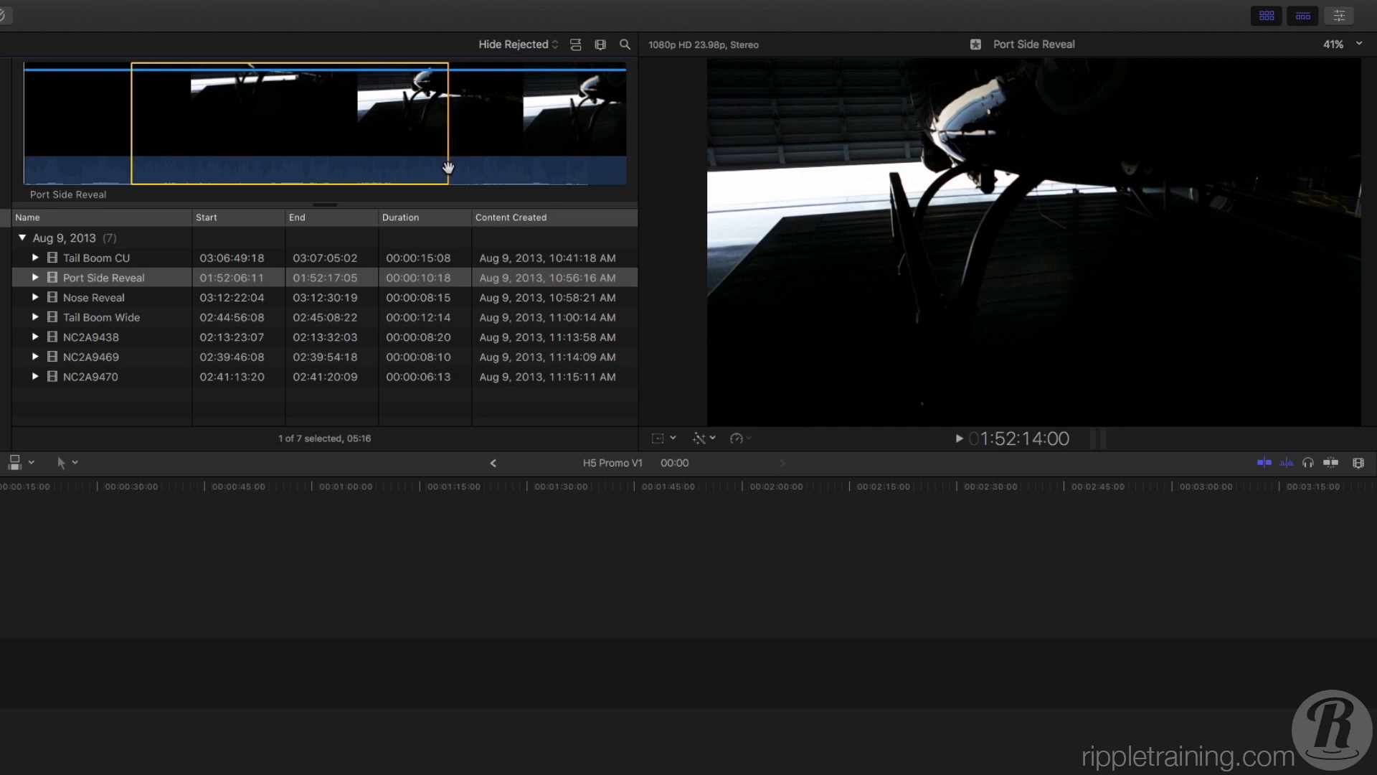
{"action": "key", "text": "slash"}
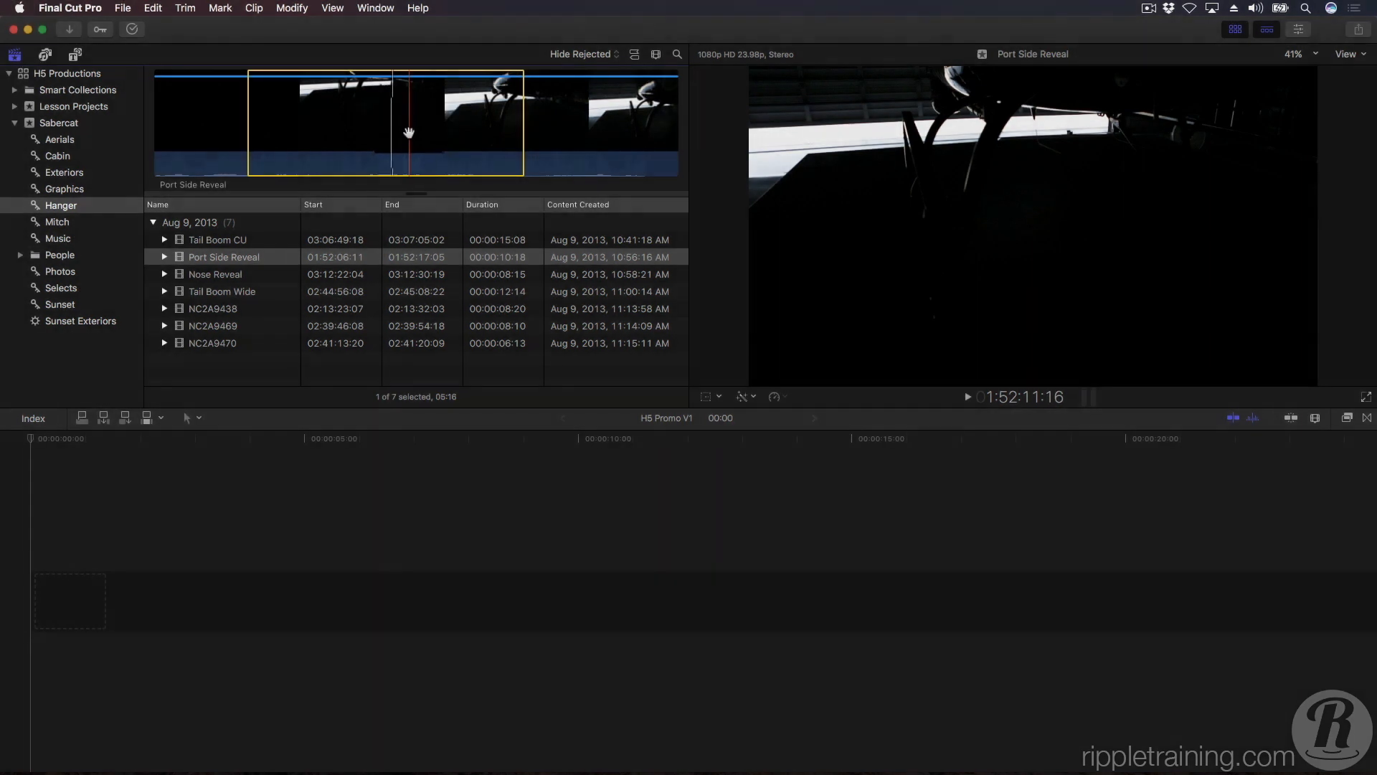
{"action": "left_click_drag", "start_coordinate": [409, 132], "coordinate": [86, 611]}
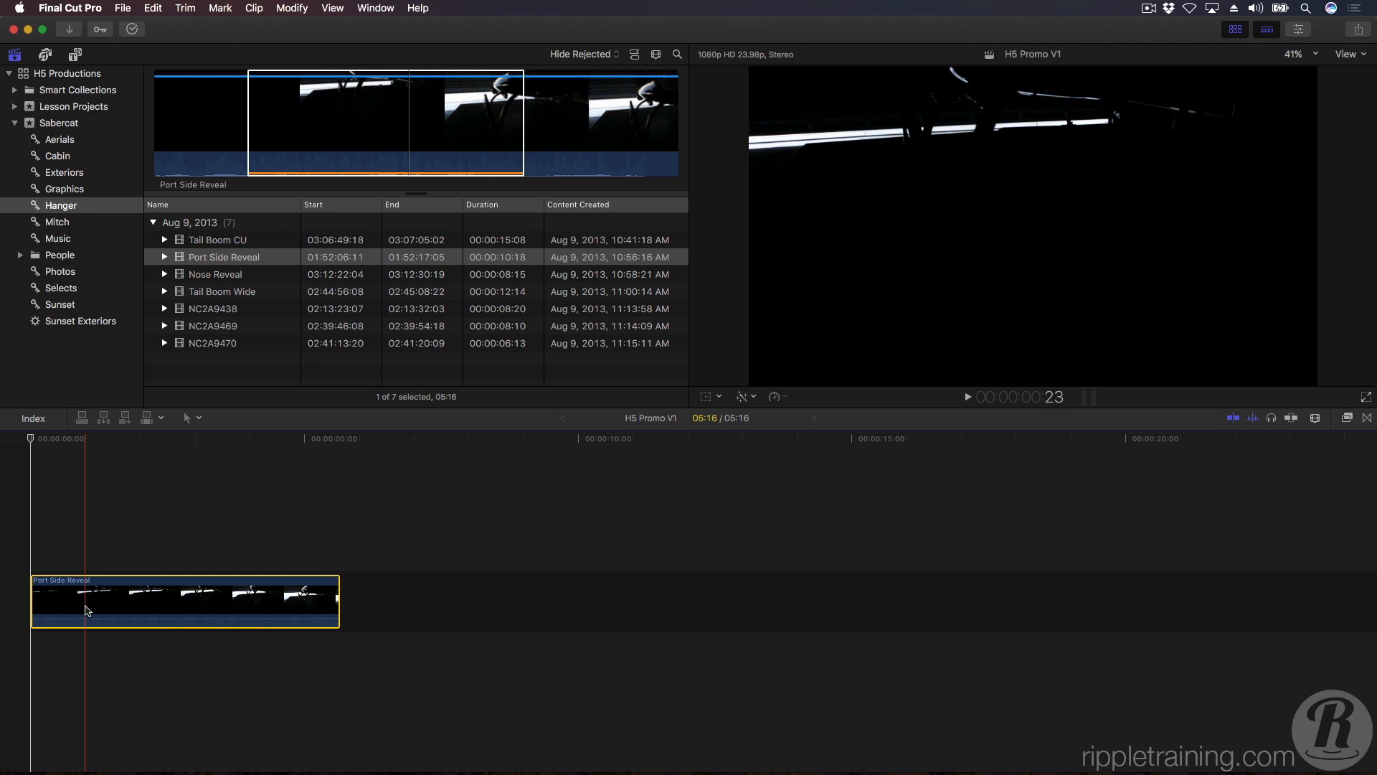
{"action": "key", "text": "shift+z"}
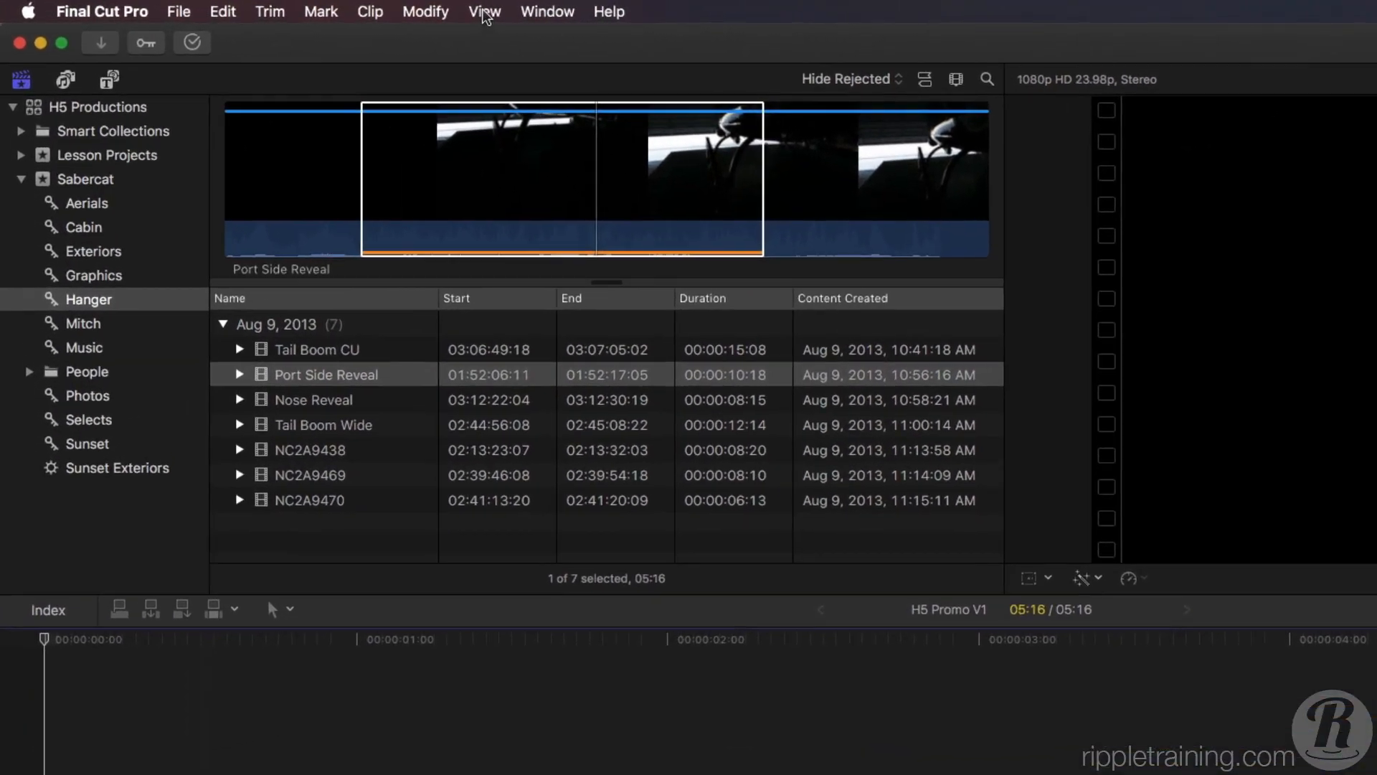
Check the Used Media Ranges display option for the browser and return the focus to the browser.
{"action": "left_click", "coordinate": [486, 13]}
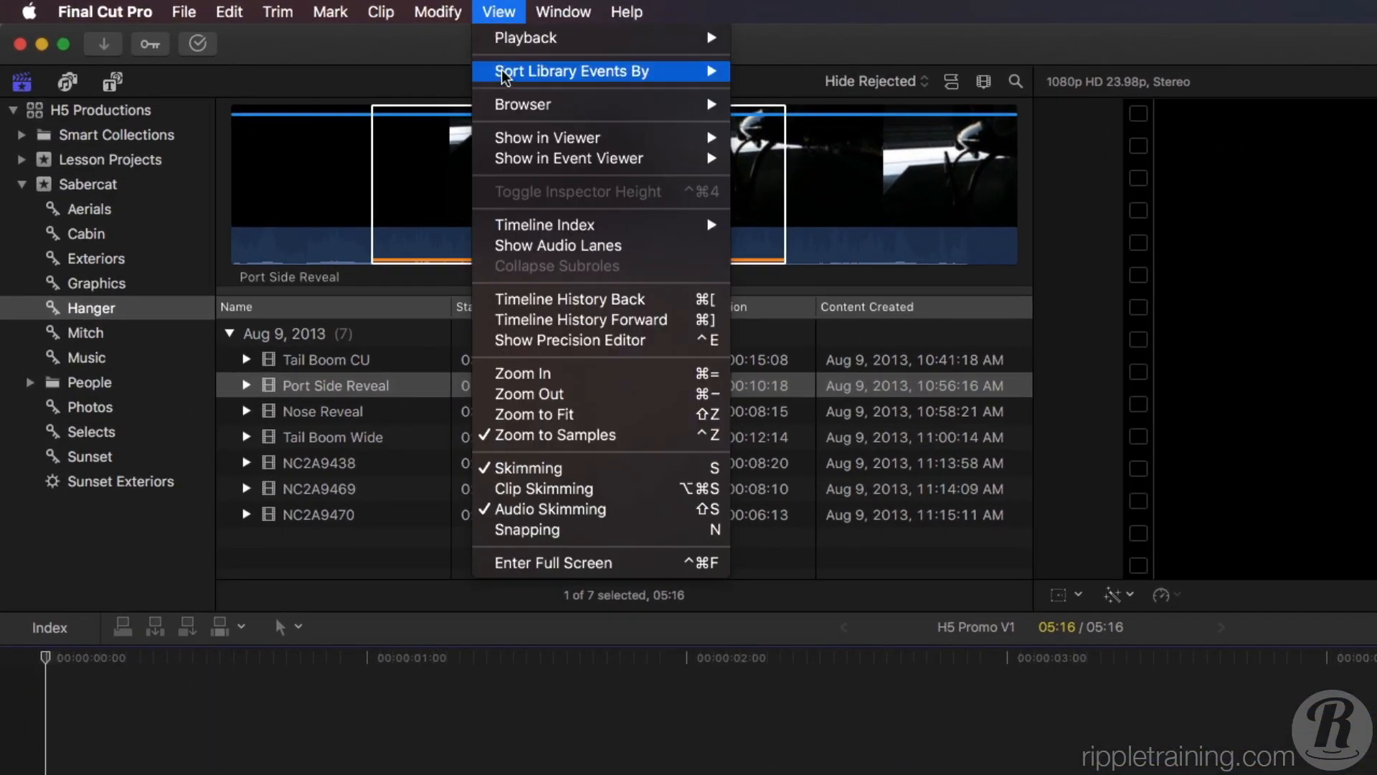
{"action": "mouse_move", "coordinate": [509, 101]}
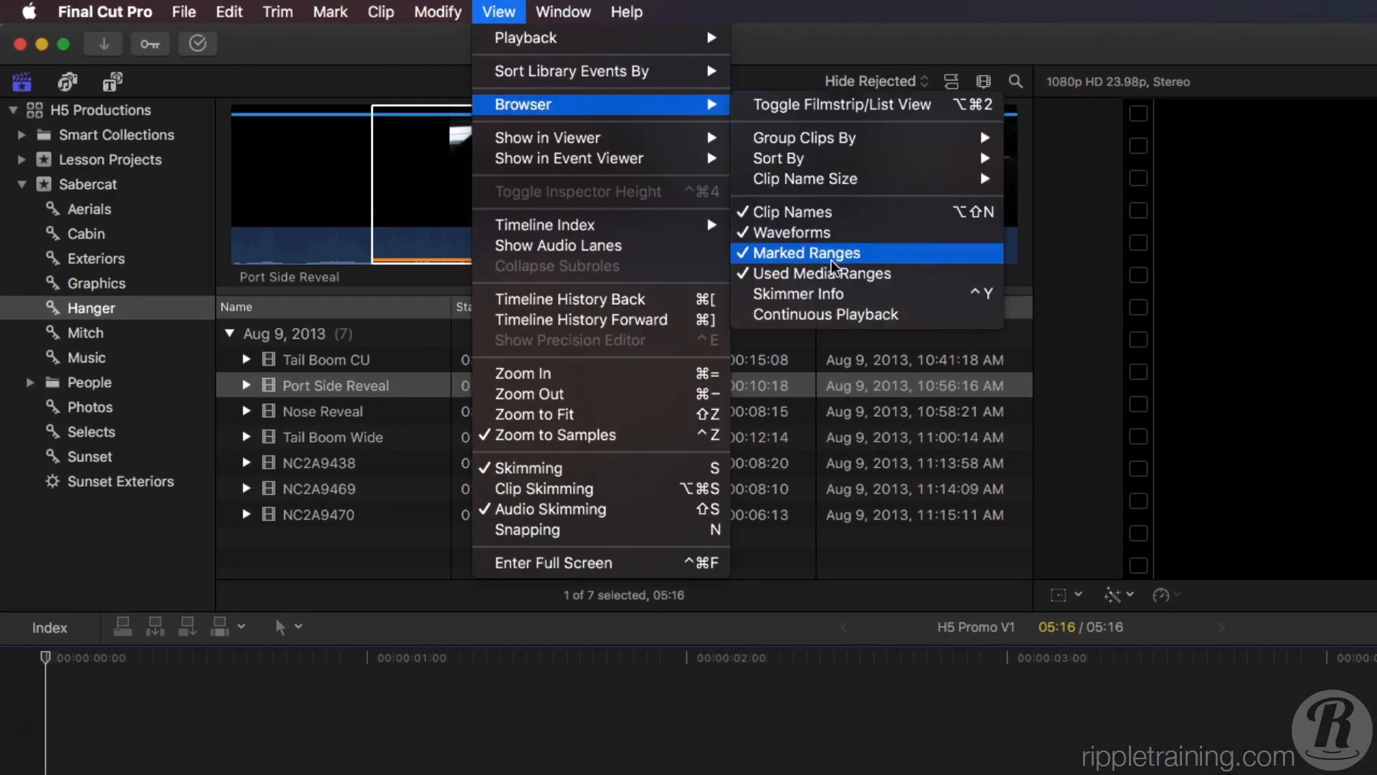
{"action": "left_click", "coordinate": [910, 273]}
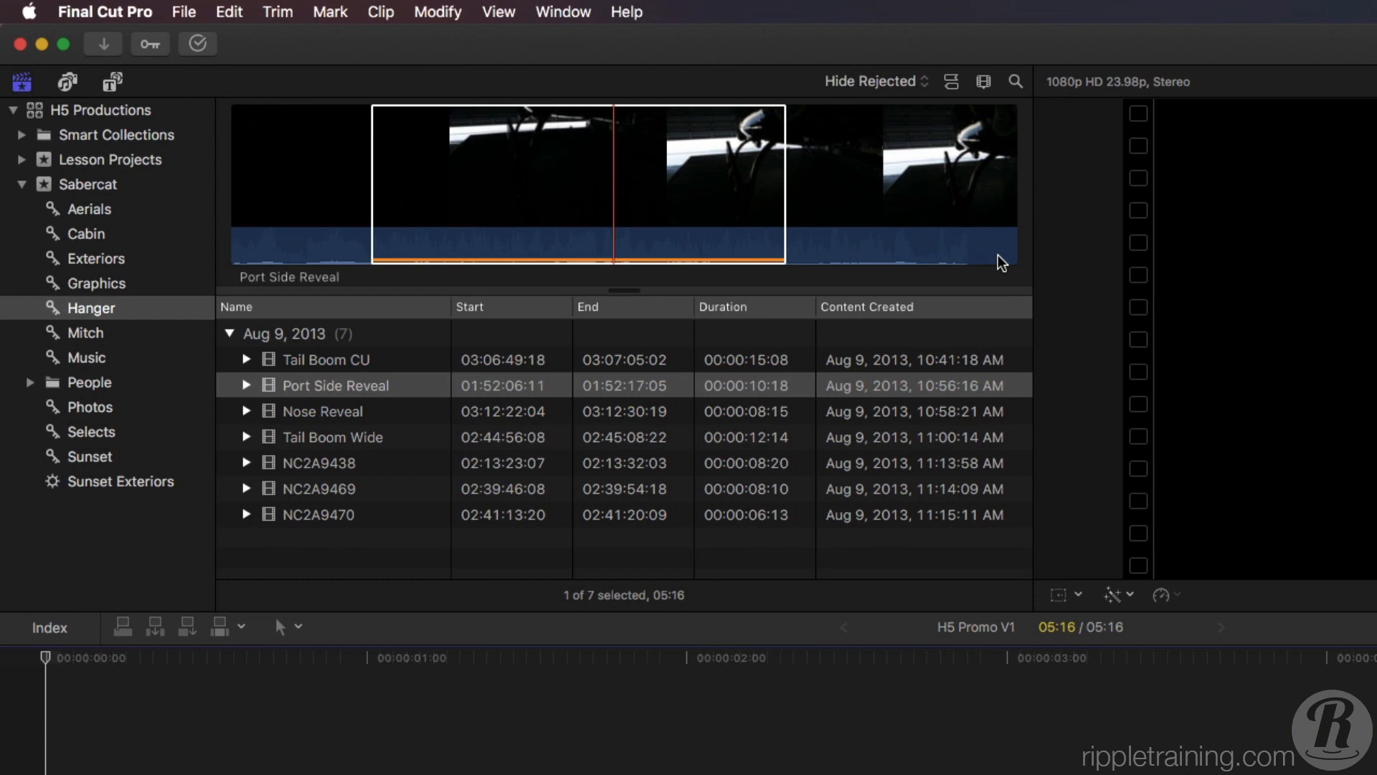
{"action": "key", "text": "super+1"}
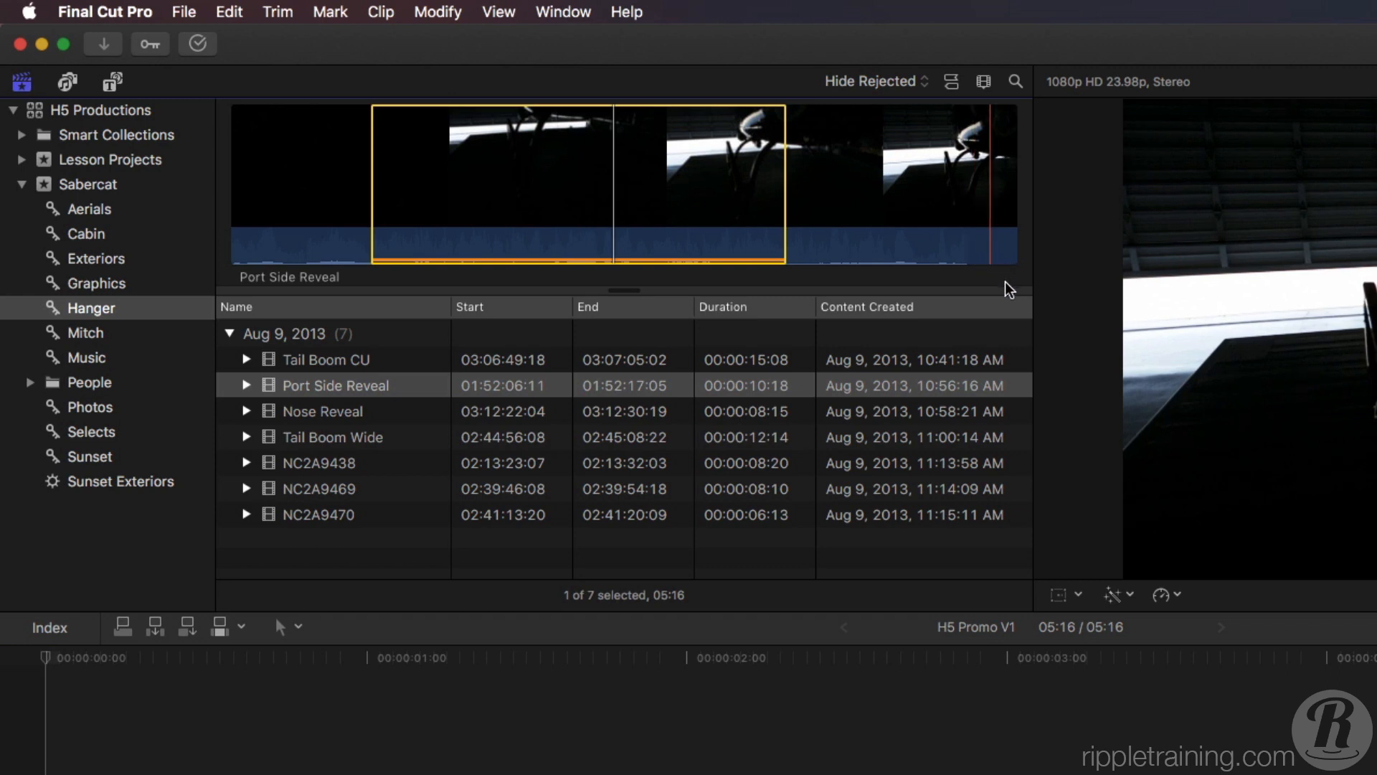
Mark a 04:00 range starting at 02:45:00:06 in Tail Boom Wide and append it to the primary storyline.
{"action": "left_click", "coordinate": [309, 439]}
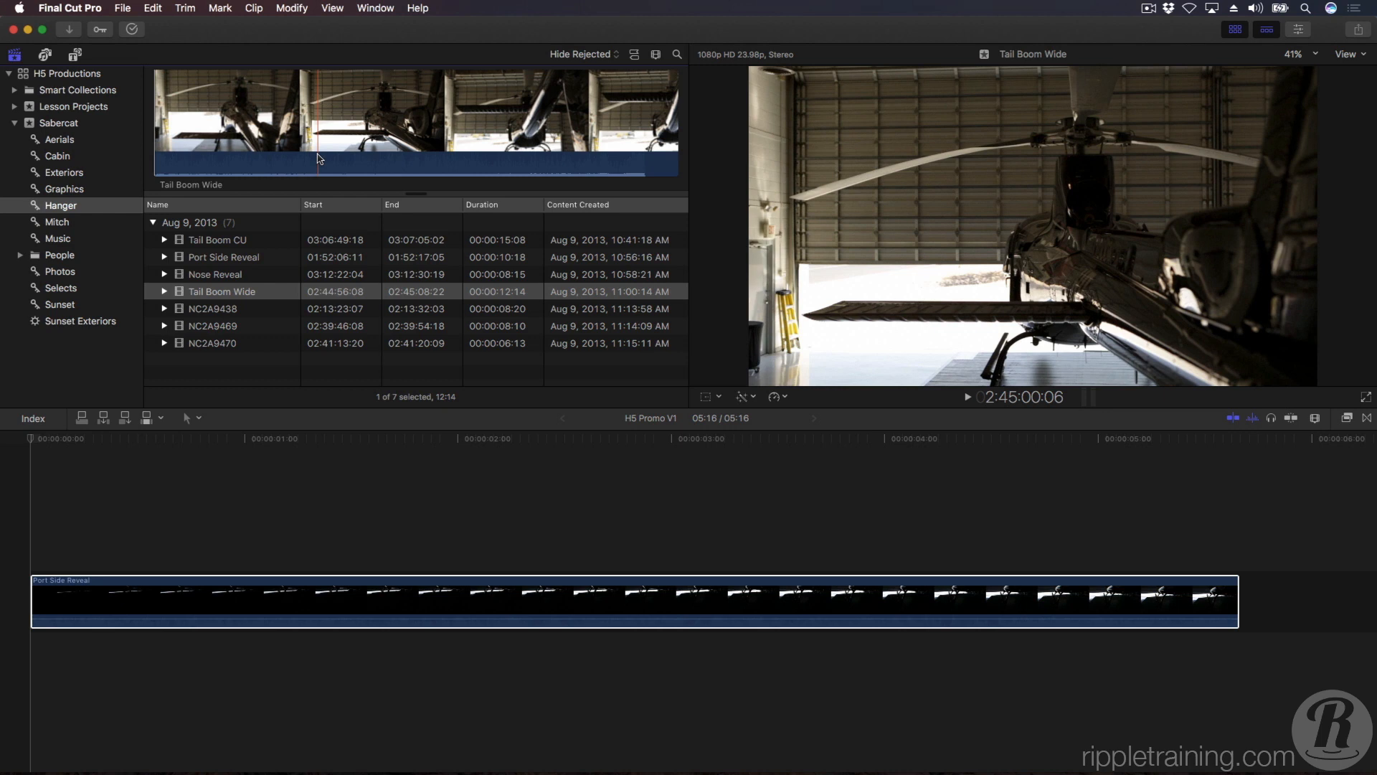
{"action": "key", "text": "i"}
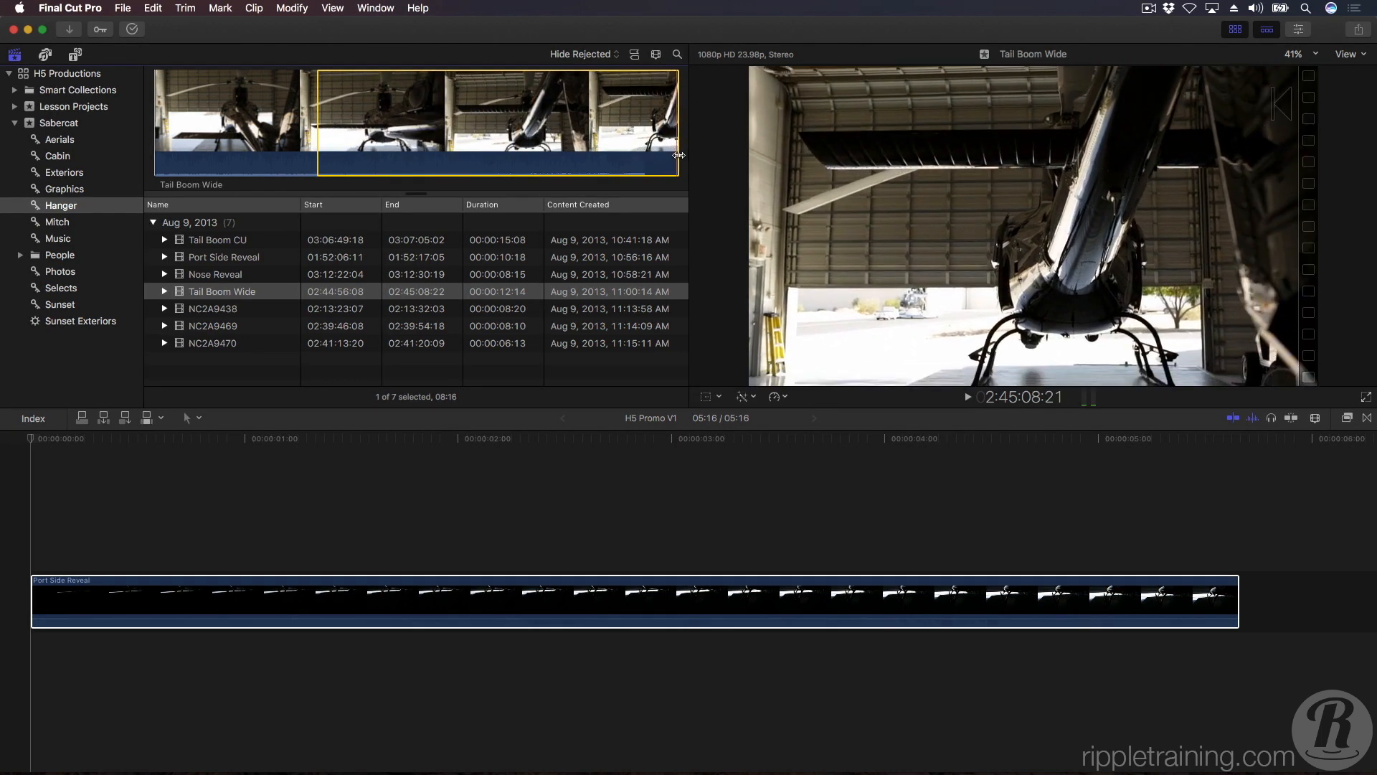
{"action": "left_click_drag", "start_coordinate": [679, 155], "coordinate": [483, 164]}
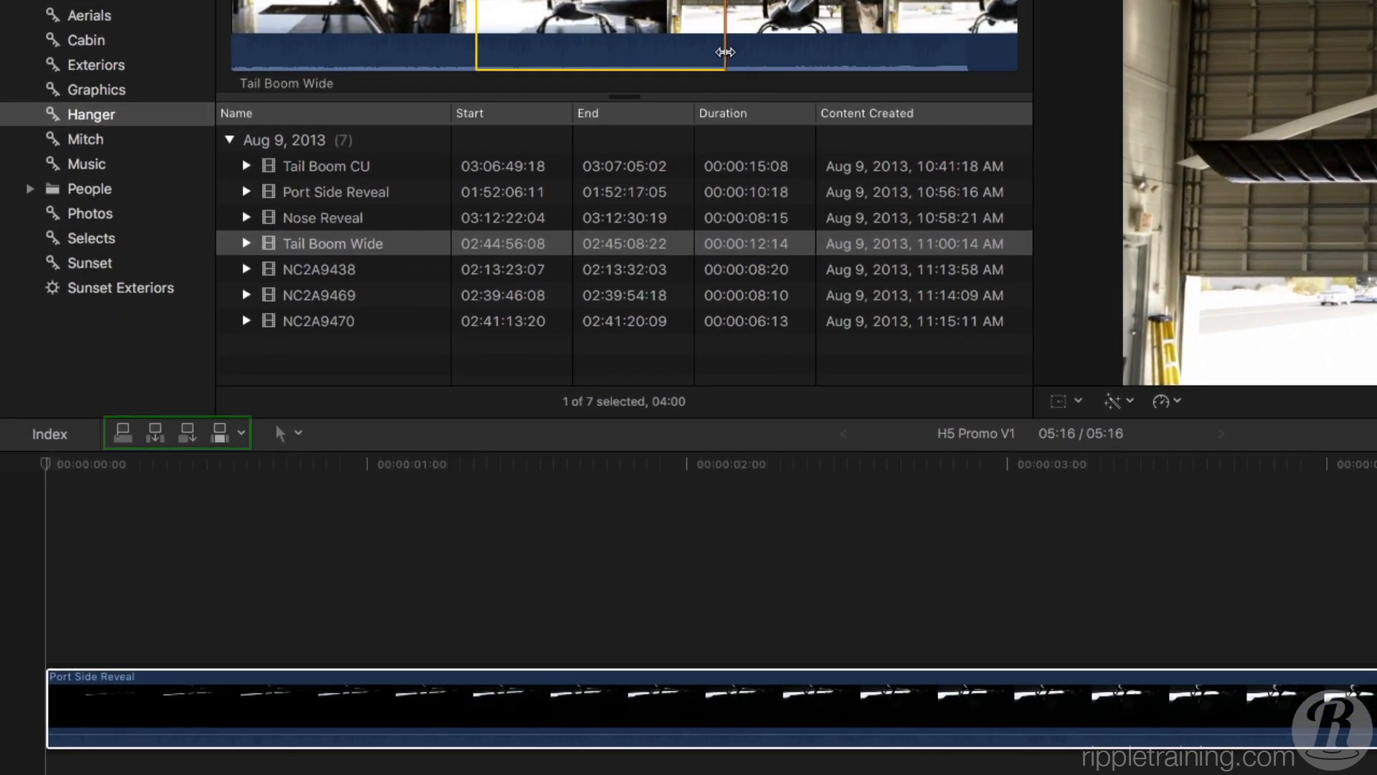
{"action": "left_click", "coordinate": [209, 473]}
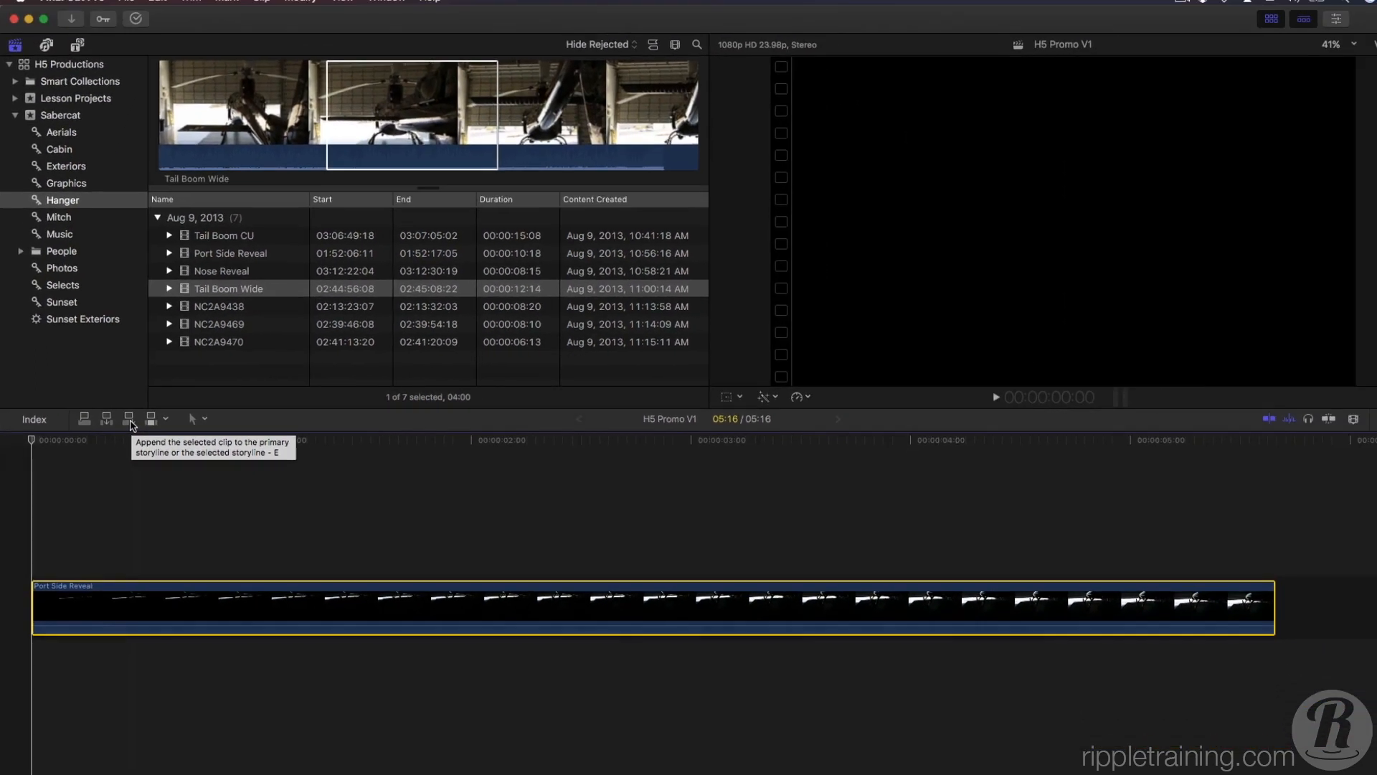
{"action": "left_click", "coordinate": [126, 421]}
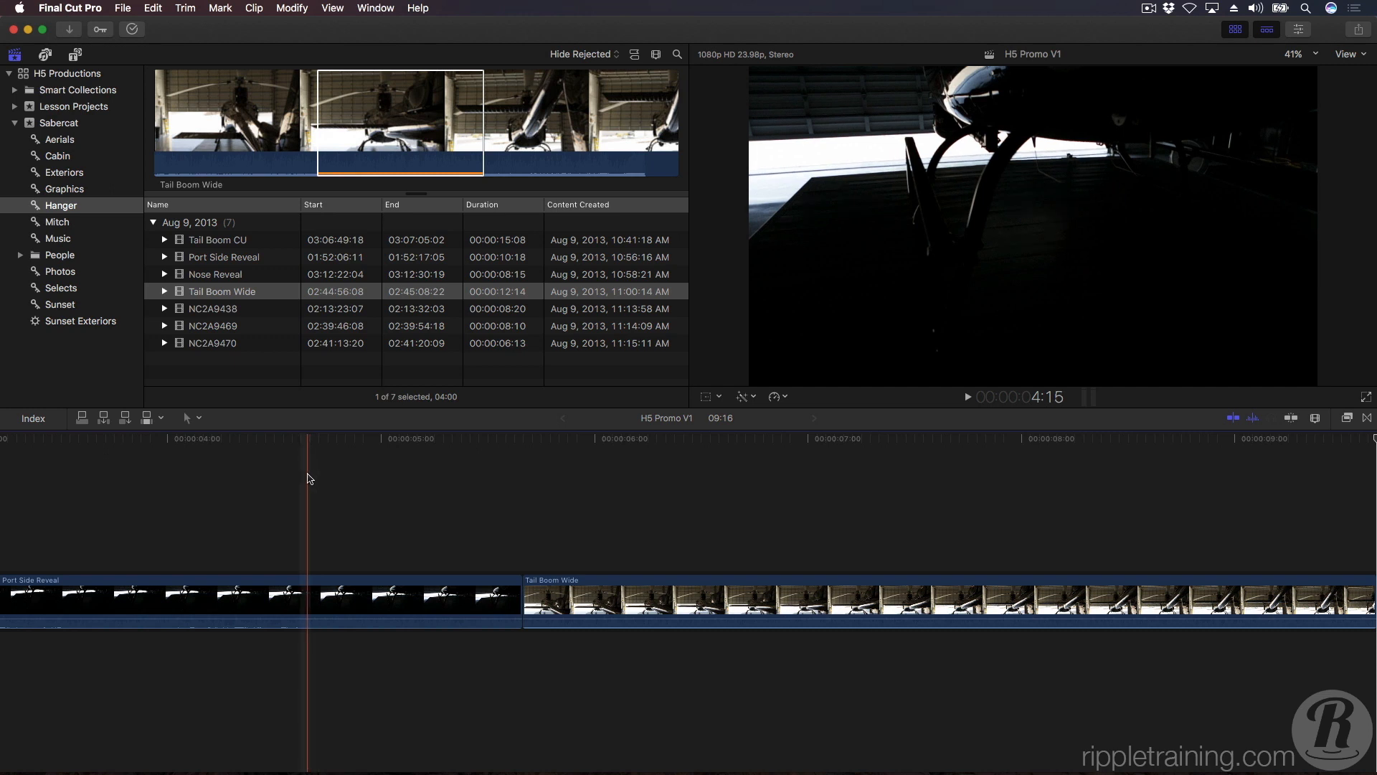
Mark and preview a 04:20 range ending at 03:06:58:00 in Tail Boom CU, and append it to the primary storyline.
{"action": "left_click", "coordinate": [229, 243]}
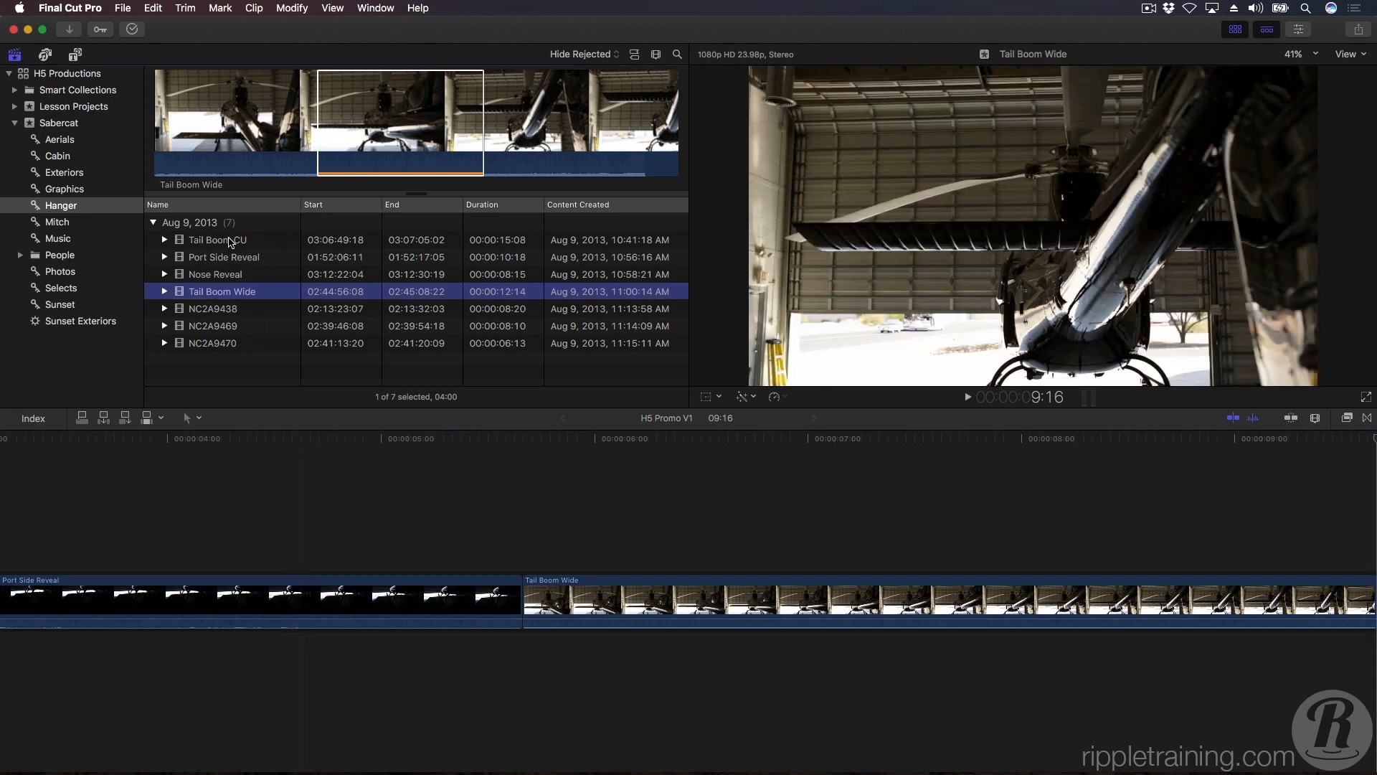
{"action": "left_click", "coordinate": [229, 241]}
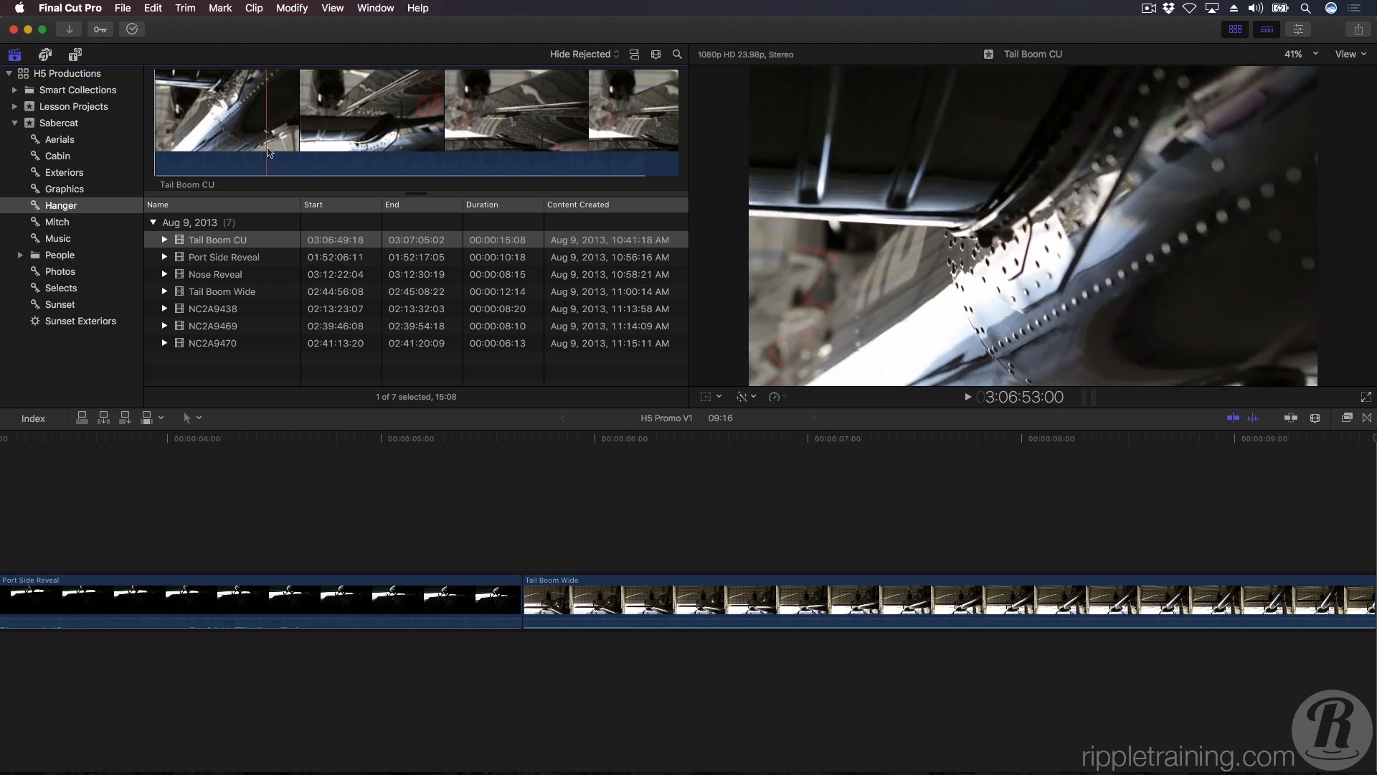
{"action": "key", "text": "i"}
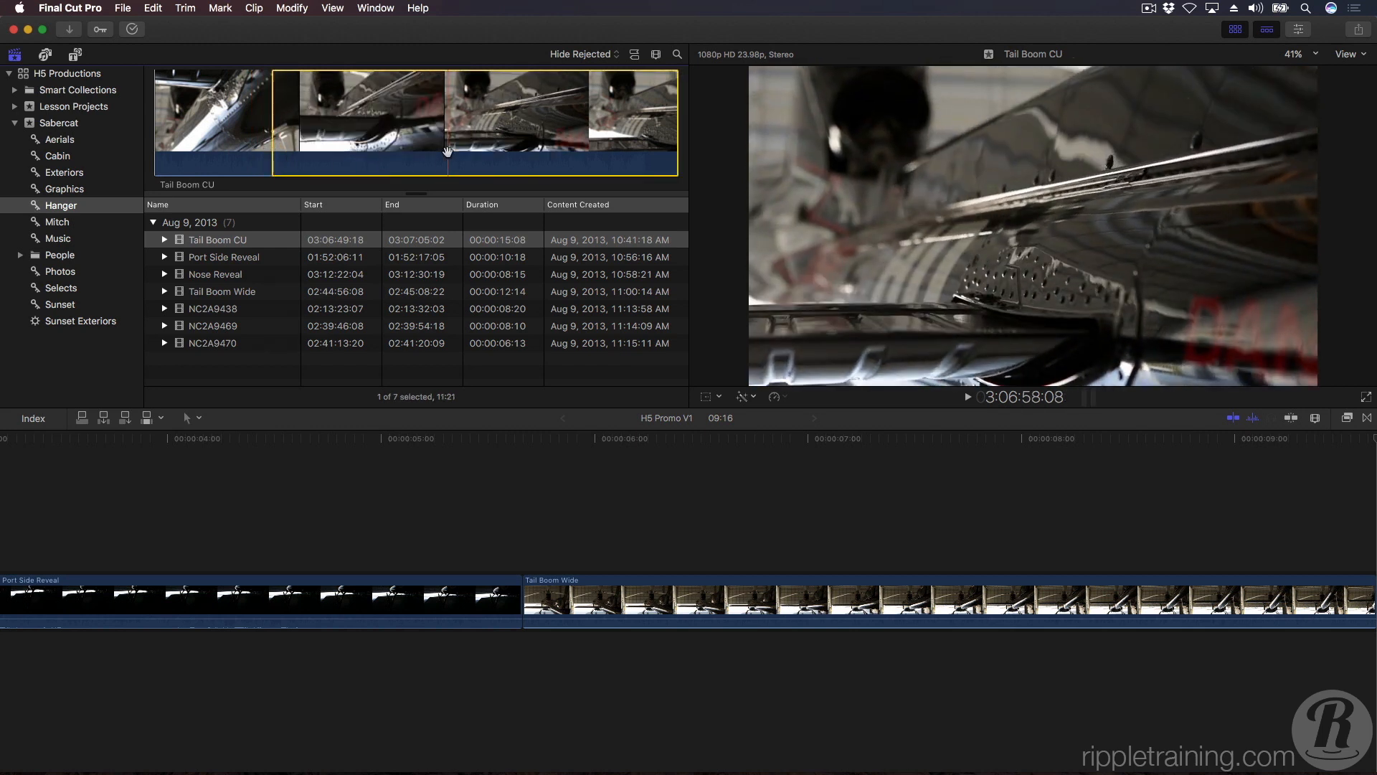
{"action": "key", "text": "o"}
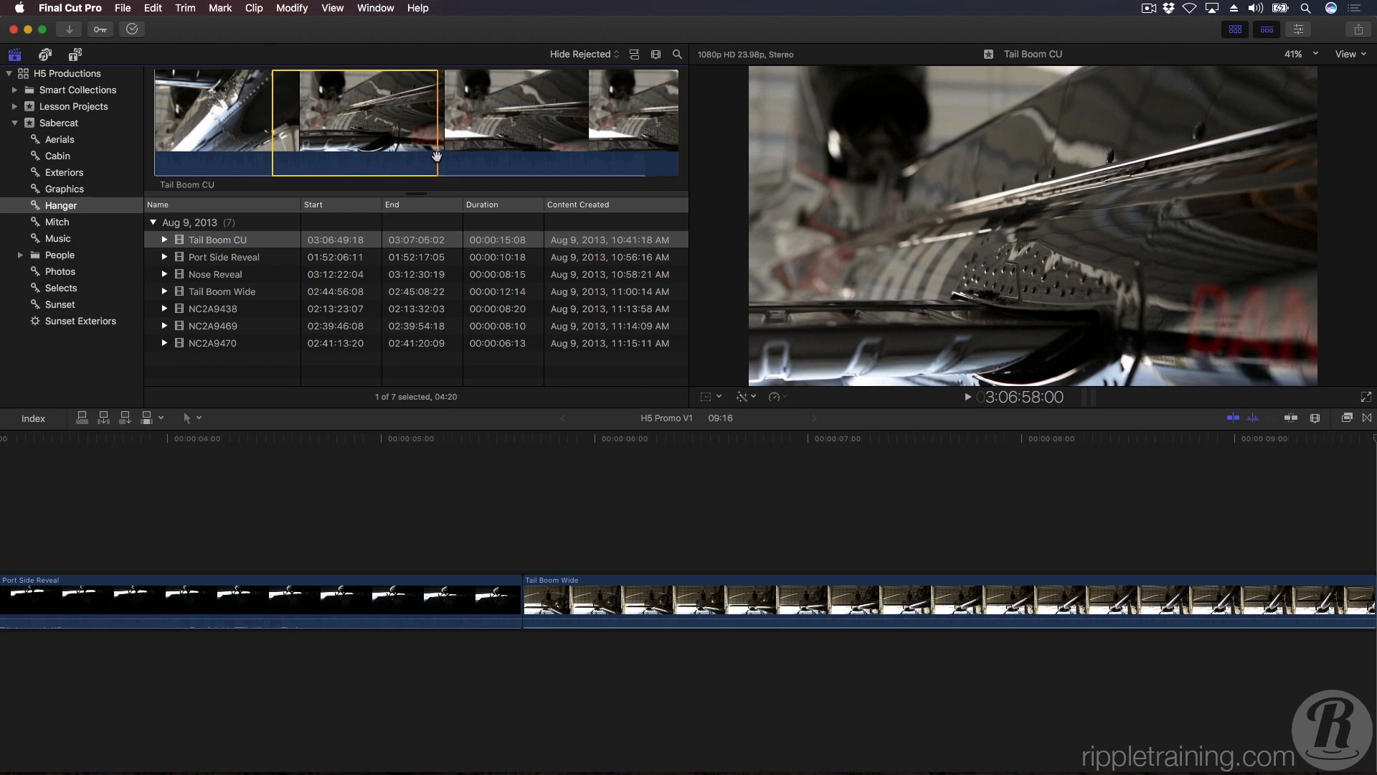
{"action": "key", "text": "slash"}
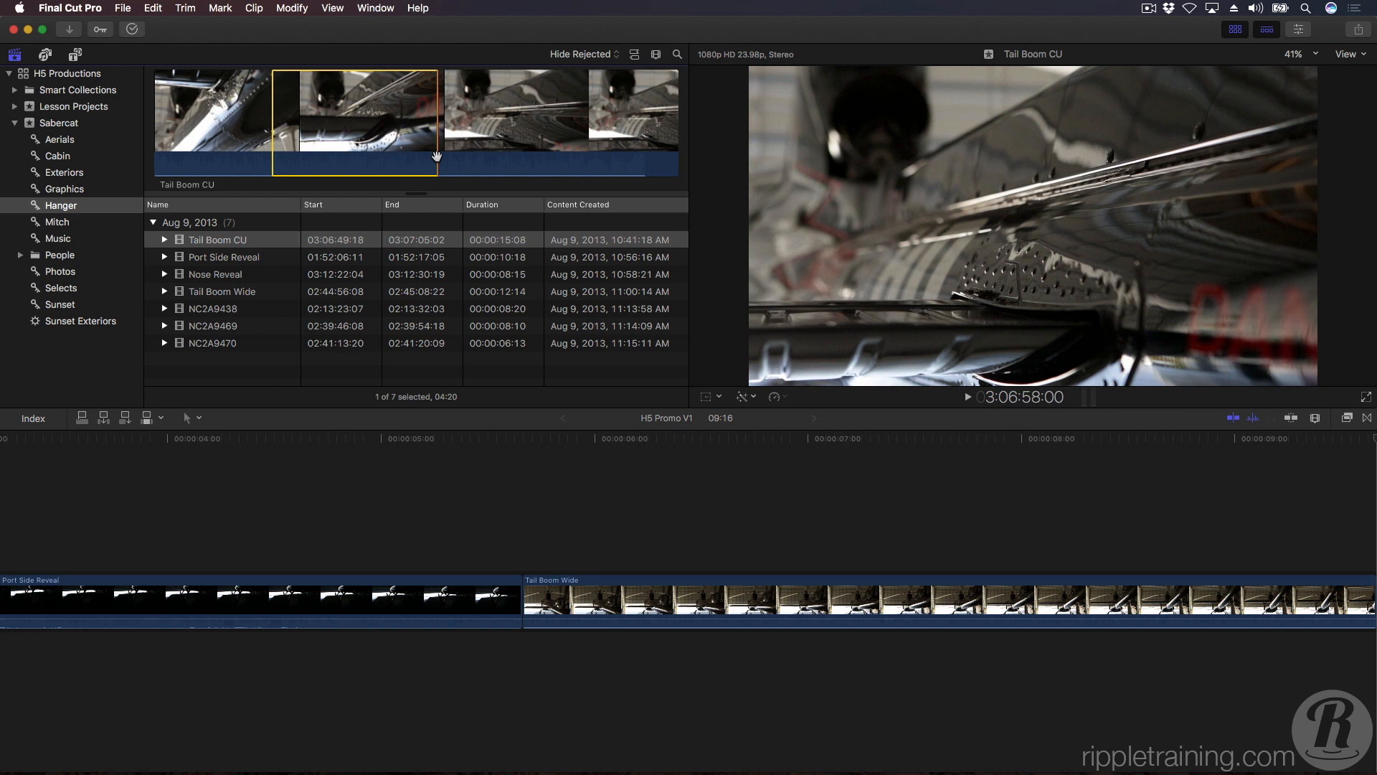
{"action": "key", "text": "e"}
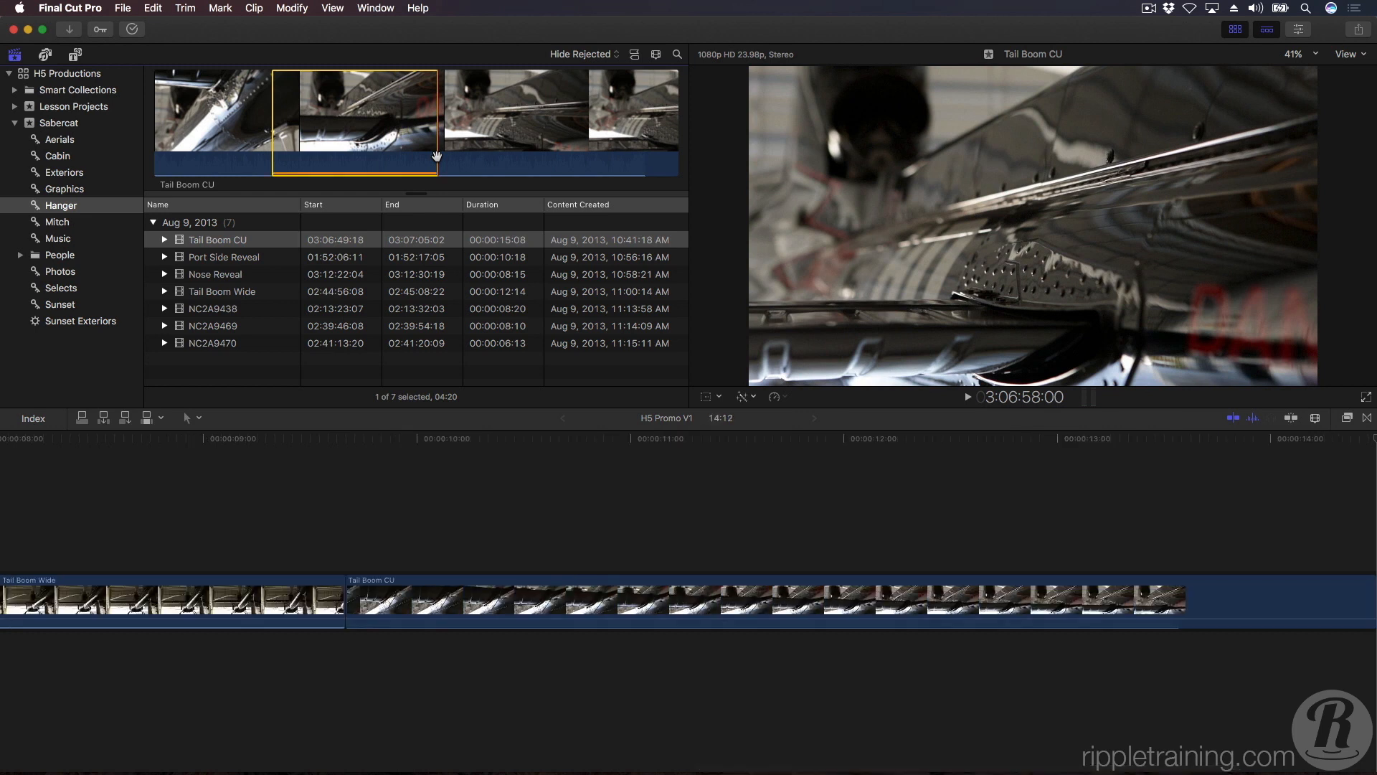
Place the playhead at the start of Tail Boom CU, fit the timeline, and examine it at closer and wider zoom levels.
{"action": "left_click", "coordinate": [356, 505]}
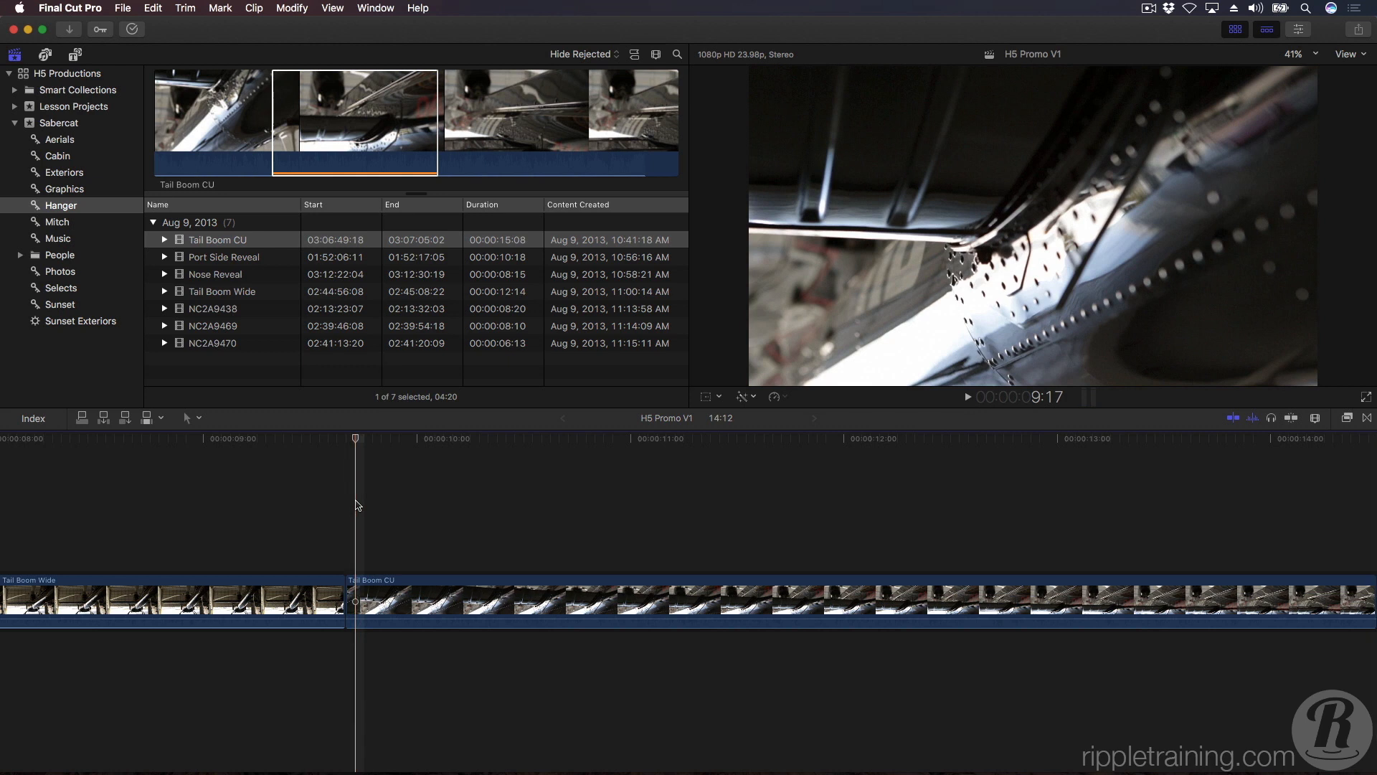
{"action": "key", "text": "shift+z"}
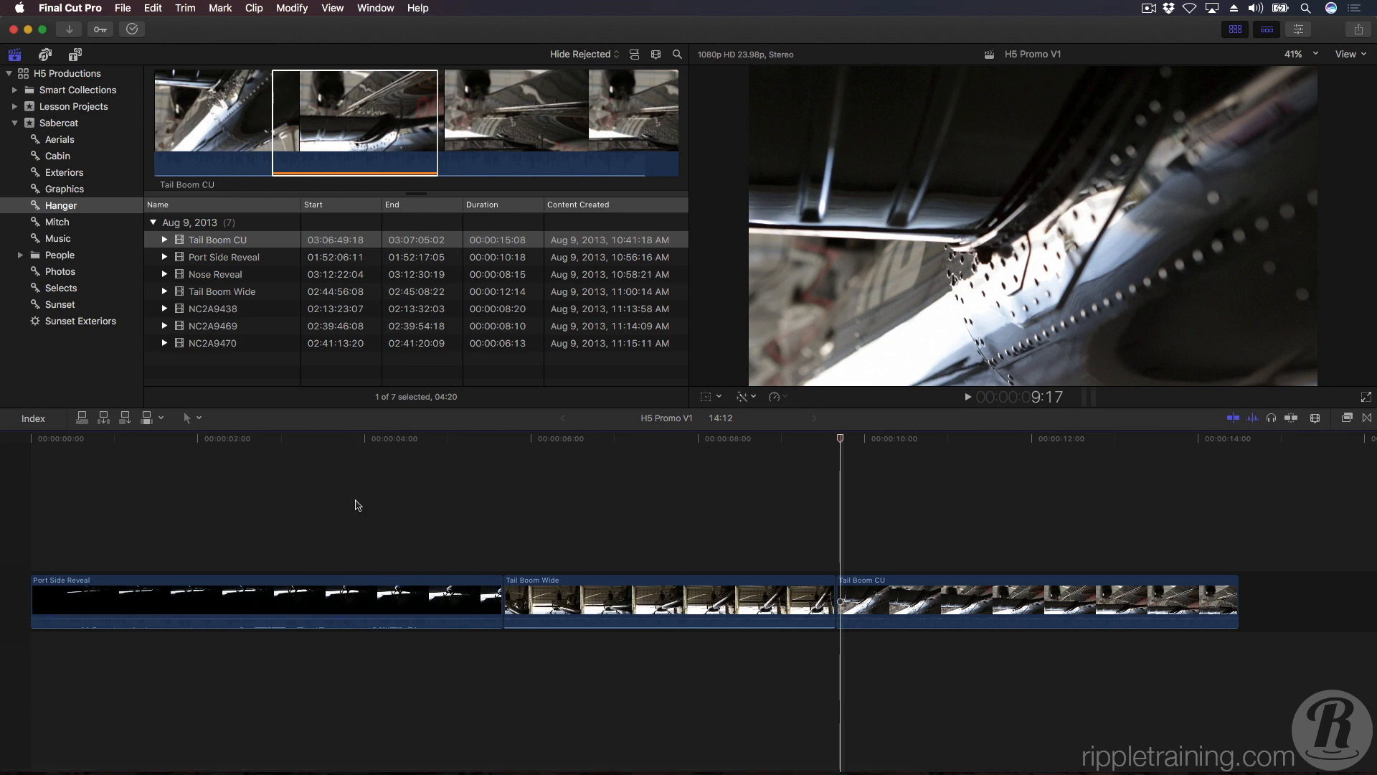
{"action": "key", "text": "super+minus"}
{"action": "key", "text": "super+minus"}
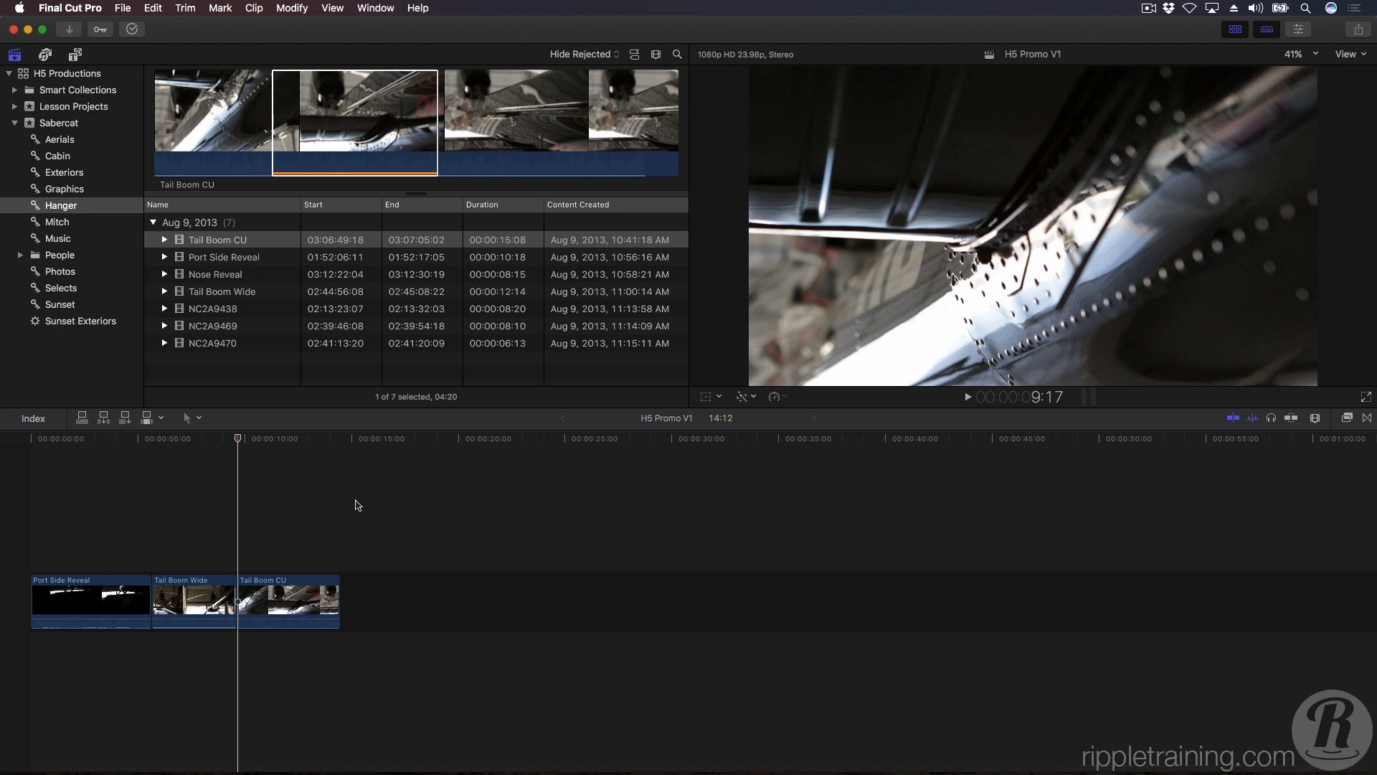
{"action": "key", "text": "super+equal"}
{"action": "key", "text": "super+equal"}
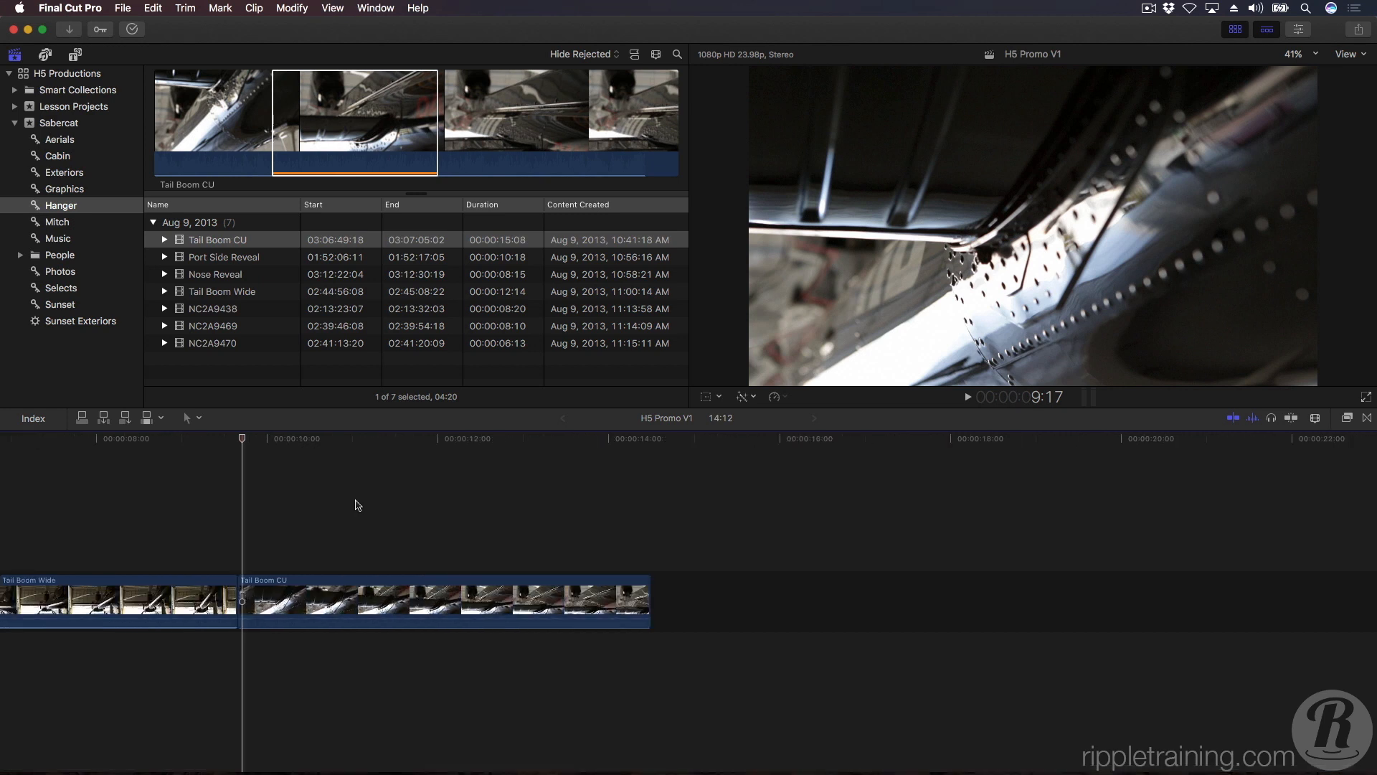
{"action": "key", "text": "super+equal"}
{"action": "key", "text": "super+equal"}
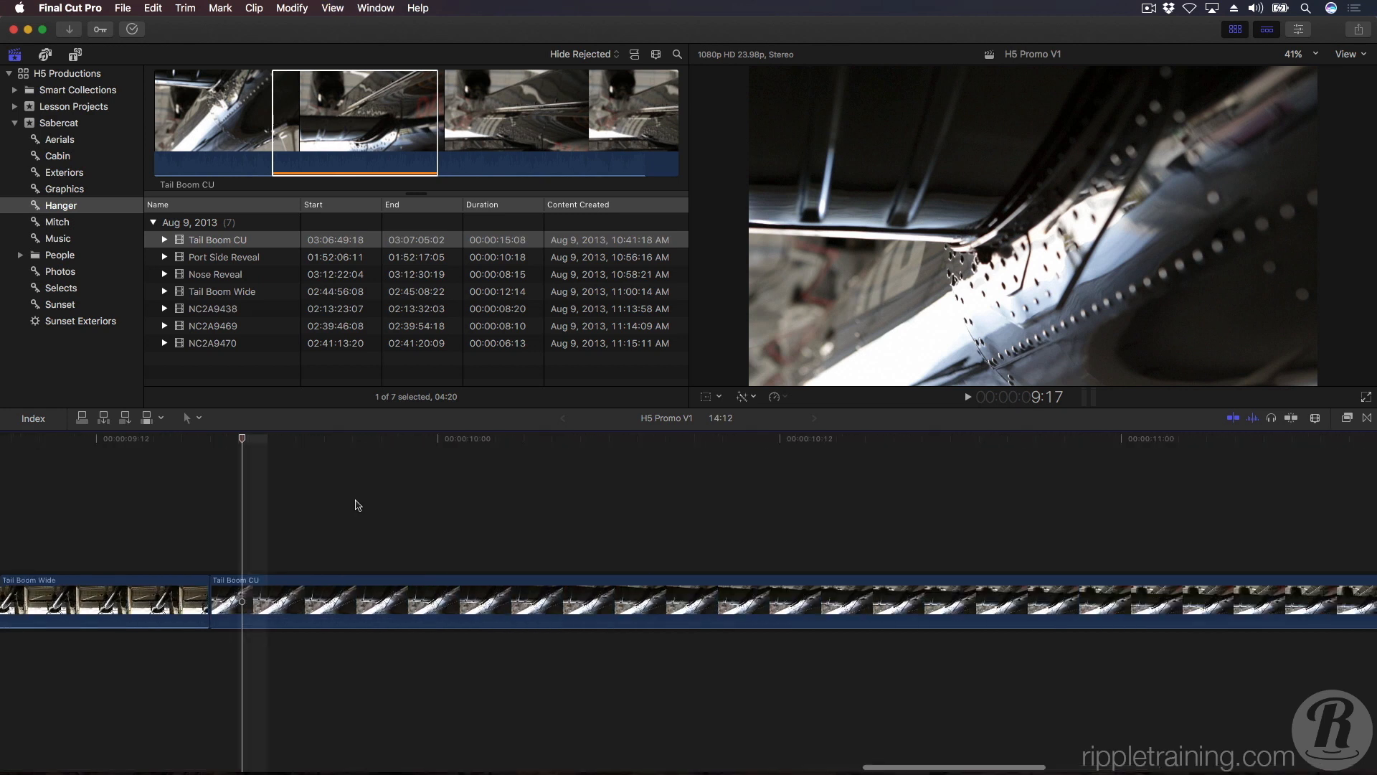
{"action": "key", "text": "super+minus"}
{"action": "key", "text": "super+minus"}
{"action": "key", "text": "super+minus"}
{"action": "key", "text": "super+minus"}
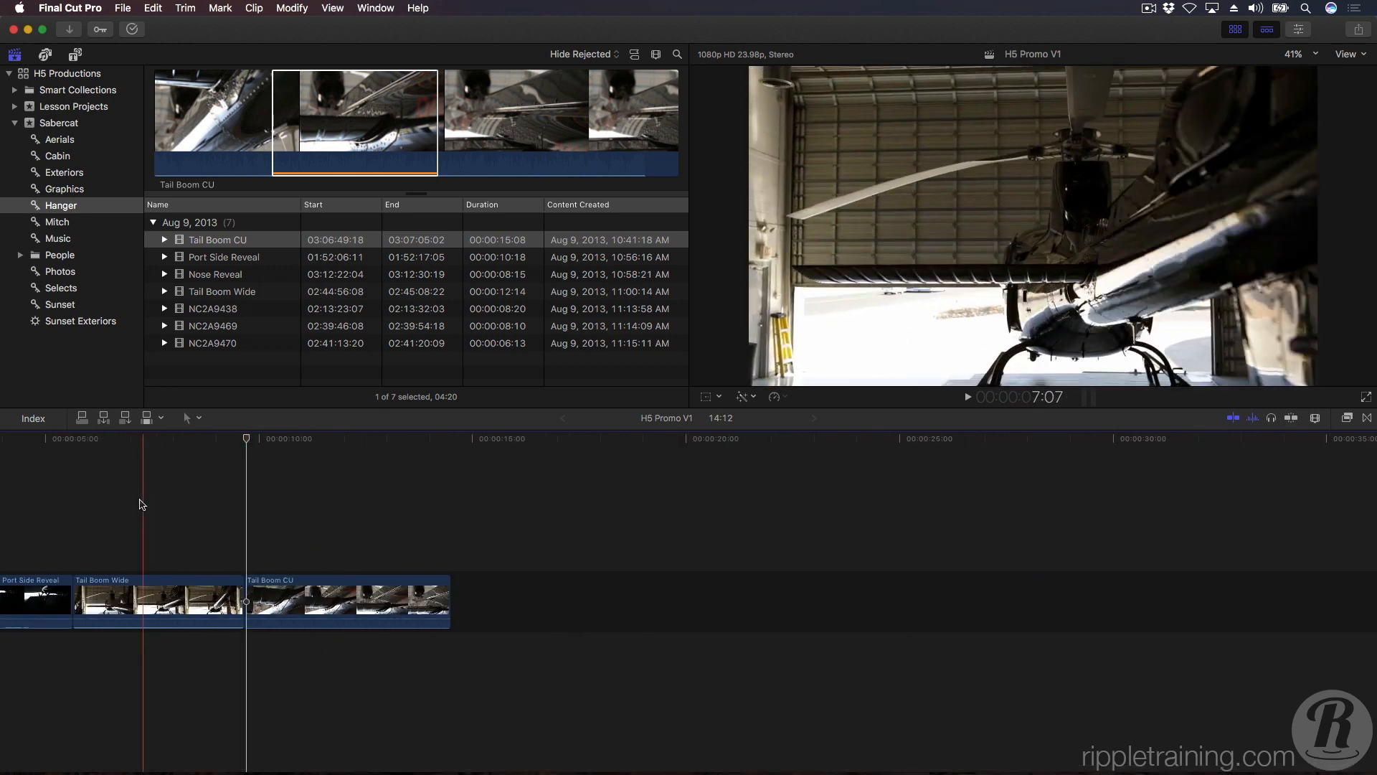
Move the playhead into Tail Boom Wide at 7:03, inspect the timeline around it, and fit the whole project in view.
{"action": "left_click", "coordinate": [138, 505]}
{"action": "key", "text": "super+equal"}
{"action": "key", "text": "super+equal"}
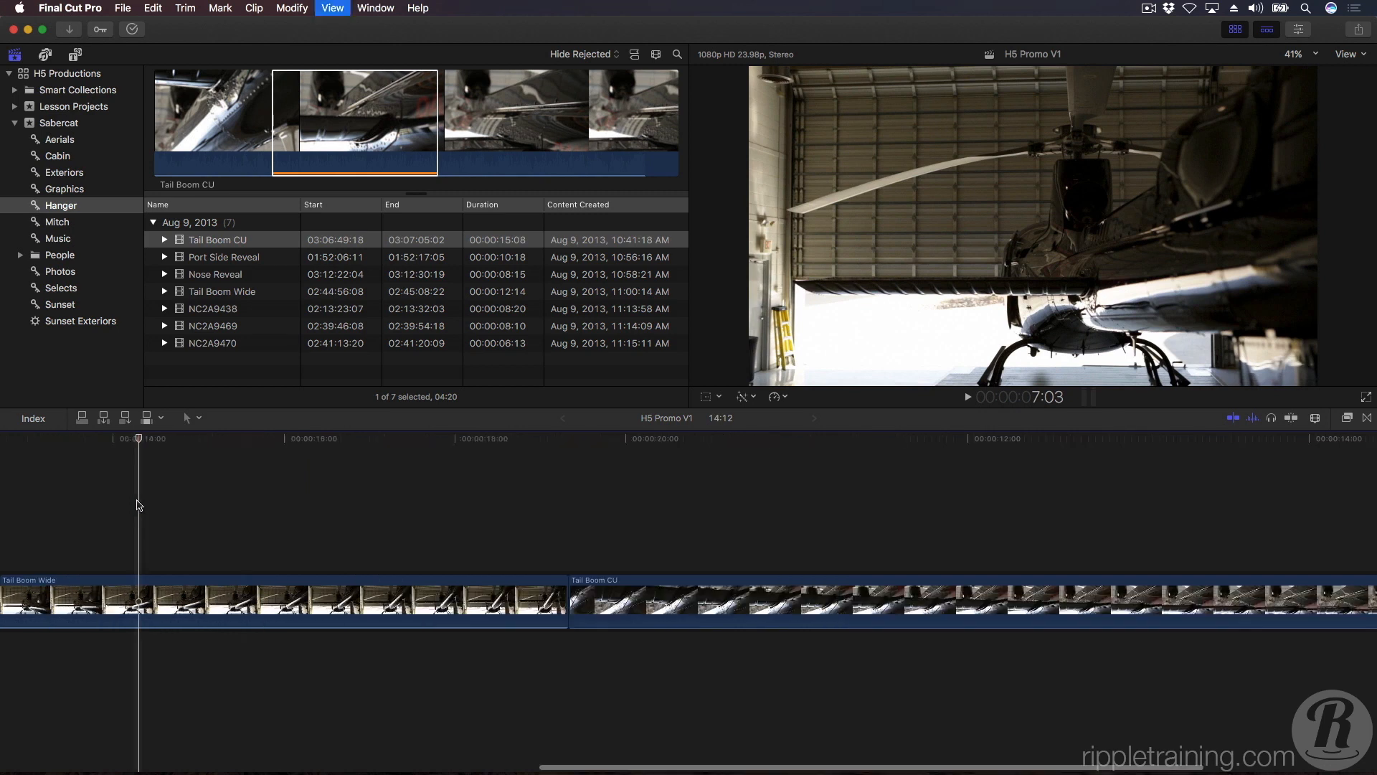
{"action": "key", "text": "super+minus"}
{"action": "key", "text": "super+minus"}
{"action": "key", "text": "super+minus"}
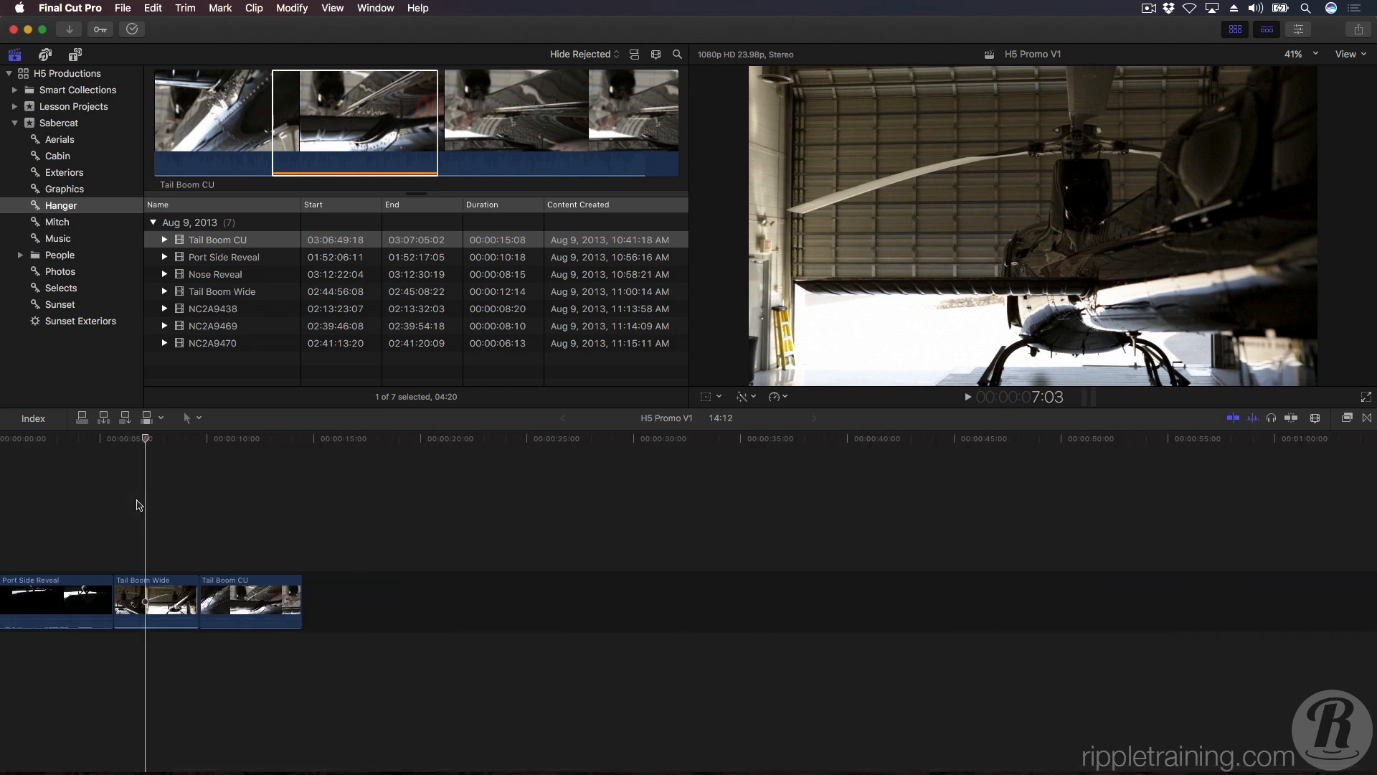
{"action": "key", "text": "shift+z"}
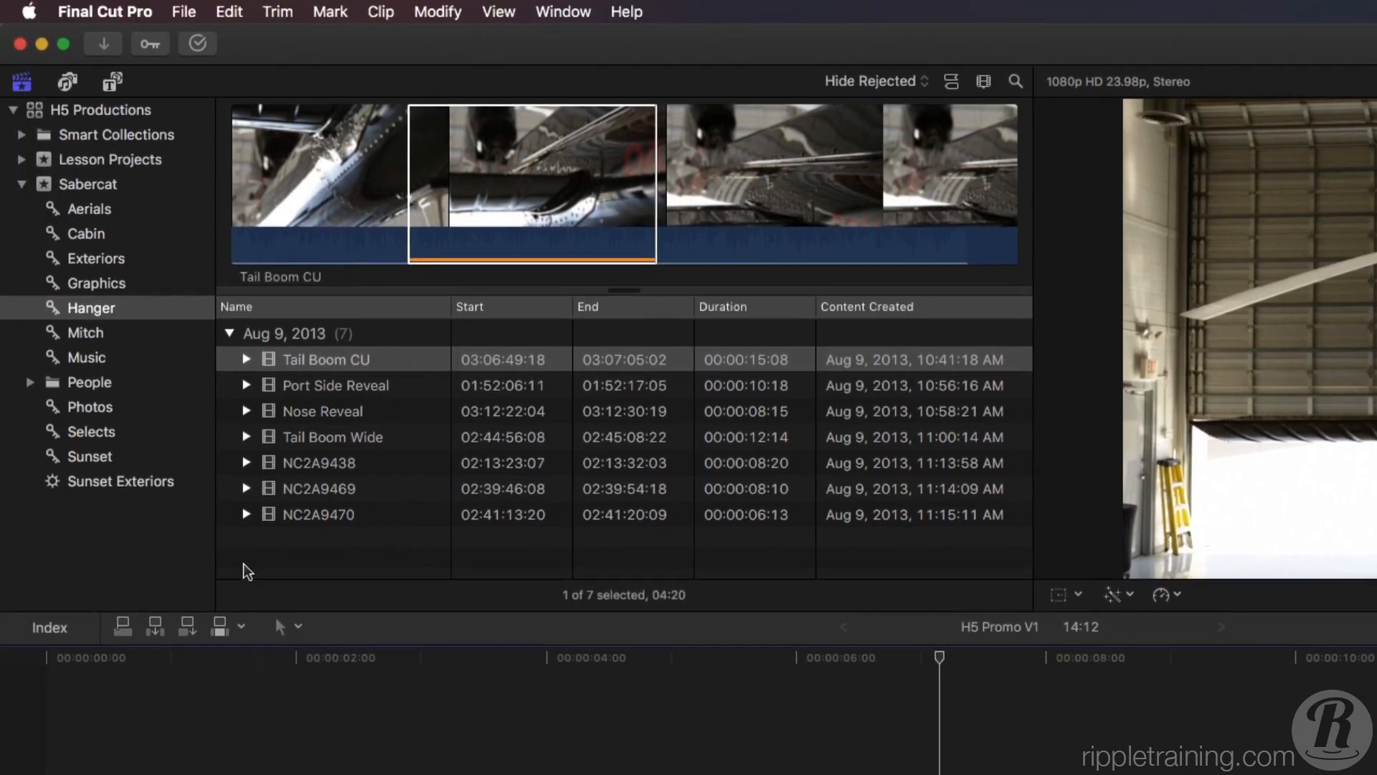
Clear the browser's clip selection and play the H5 Promo V1 timeline from its beginning.
{"action": "left_click", "coordinate": [240, 555]}
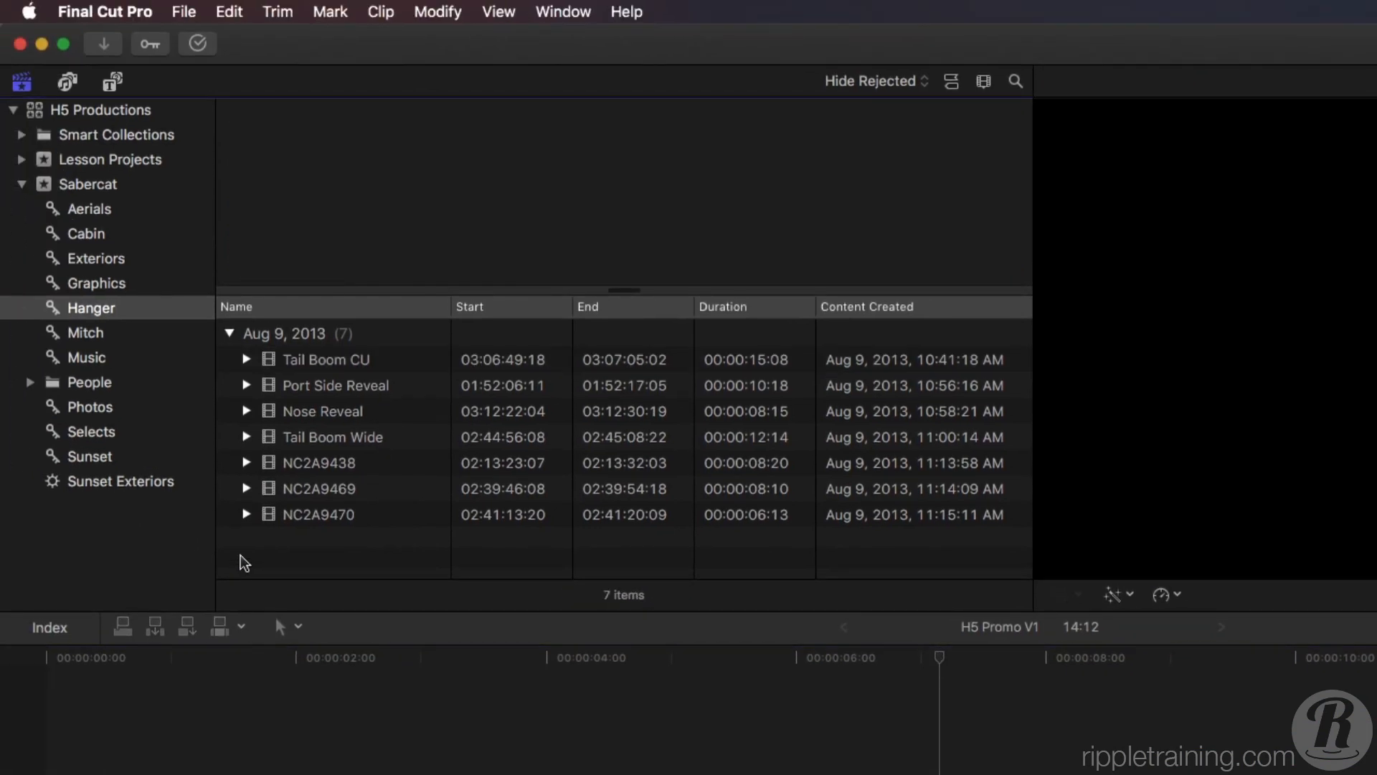
{"action": "left_click", "coordinate": [249, 738]}
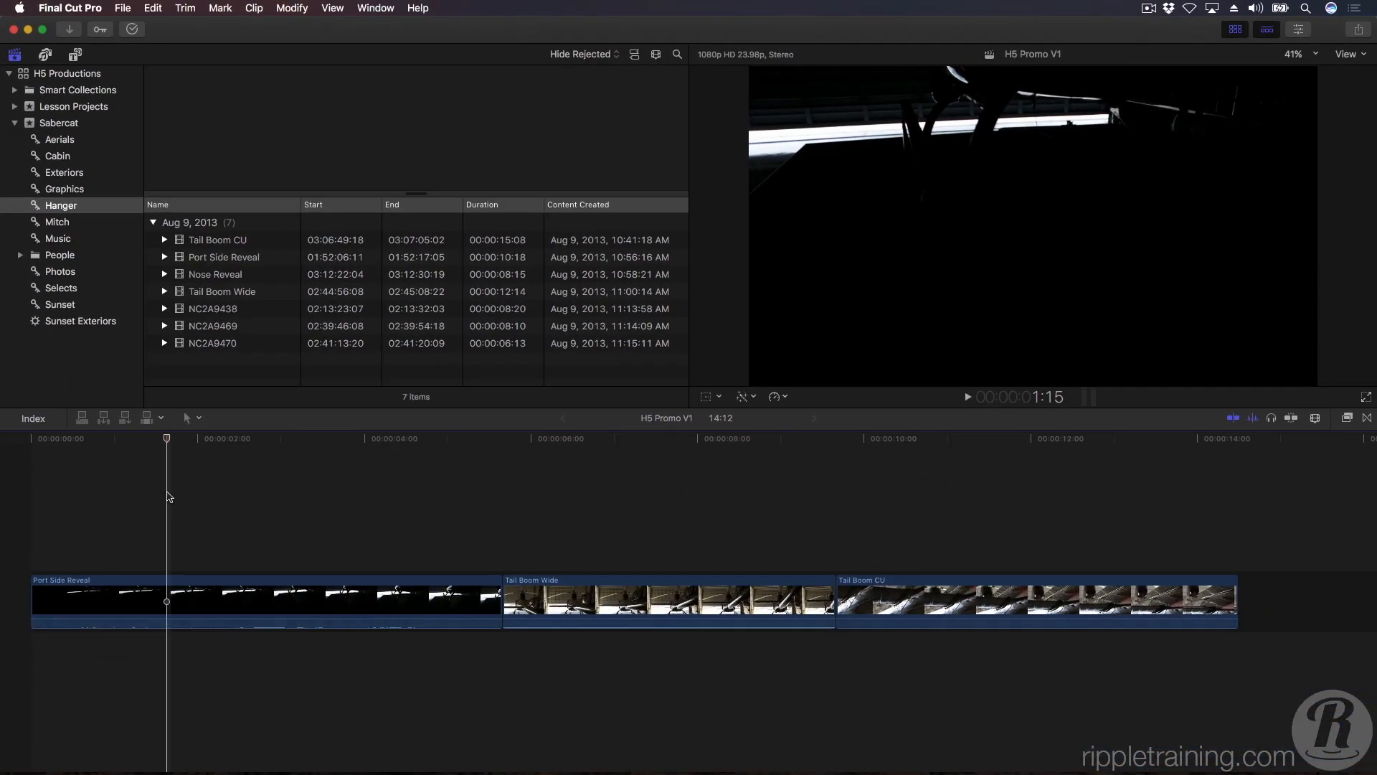
{"action": "key", "text": "Home"}
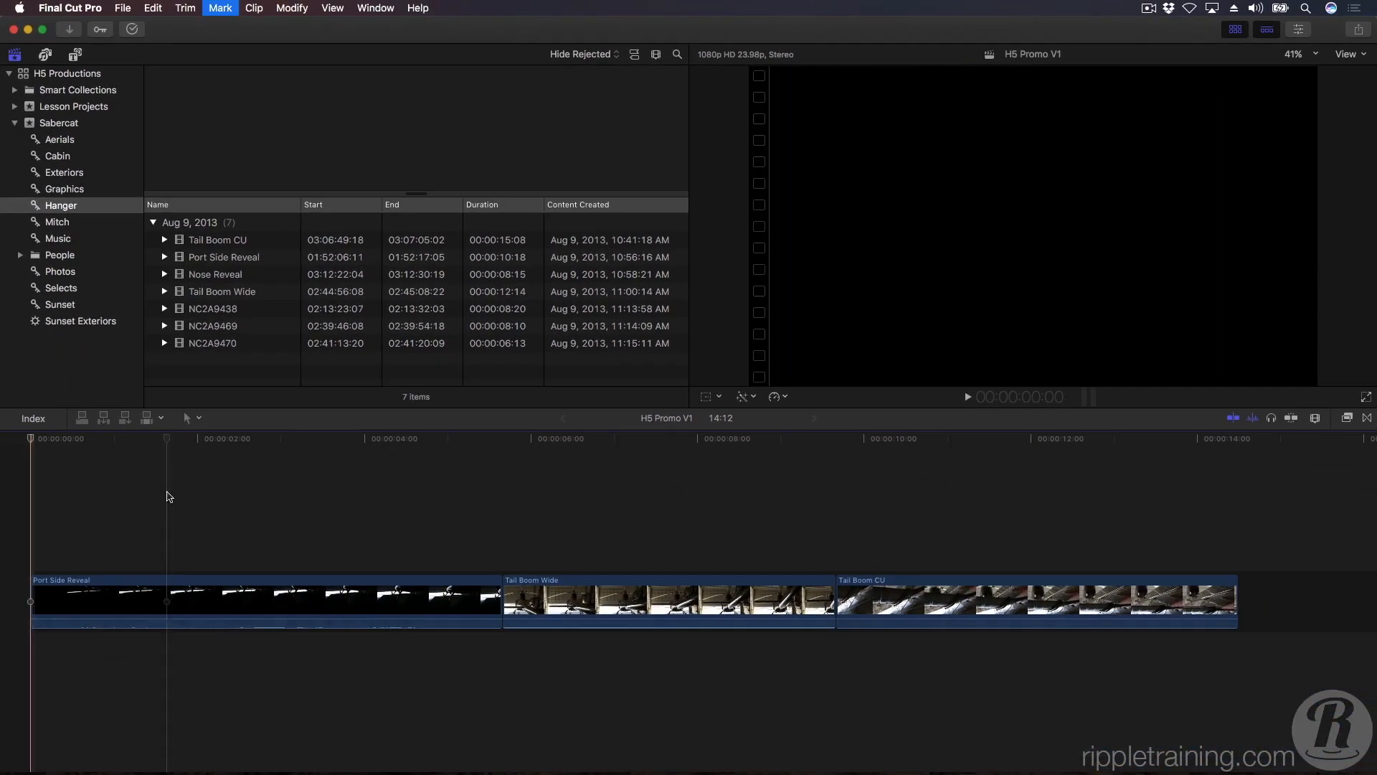
{"action": "key", "text": "space"}
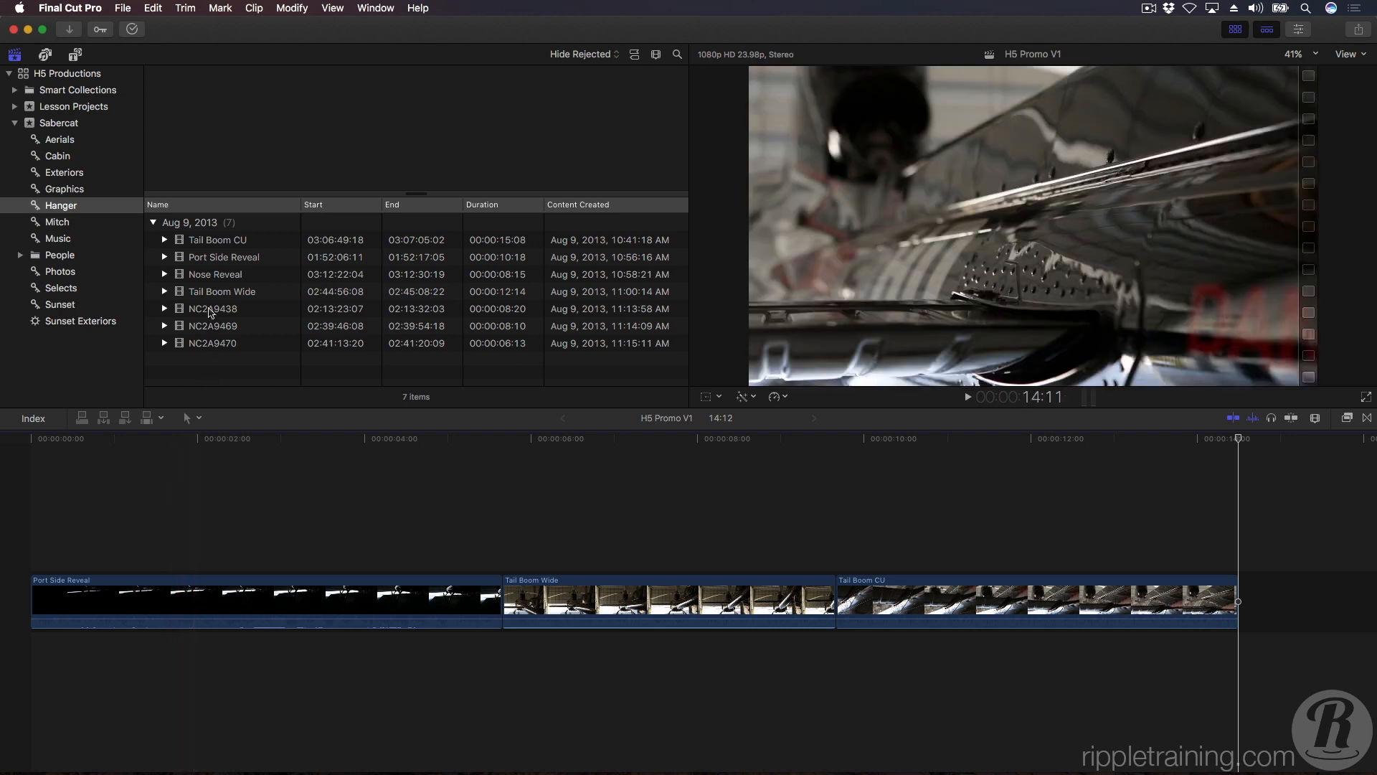
Mark a 01:23 range in Nose Reveal, starting at 03:12:27:08 and ending at 03:12:29:06.
{"action": "left_click", "coordinate": [207, 278]}
{"action": "left_click", "coordinate": [244, 278]}
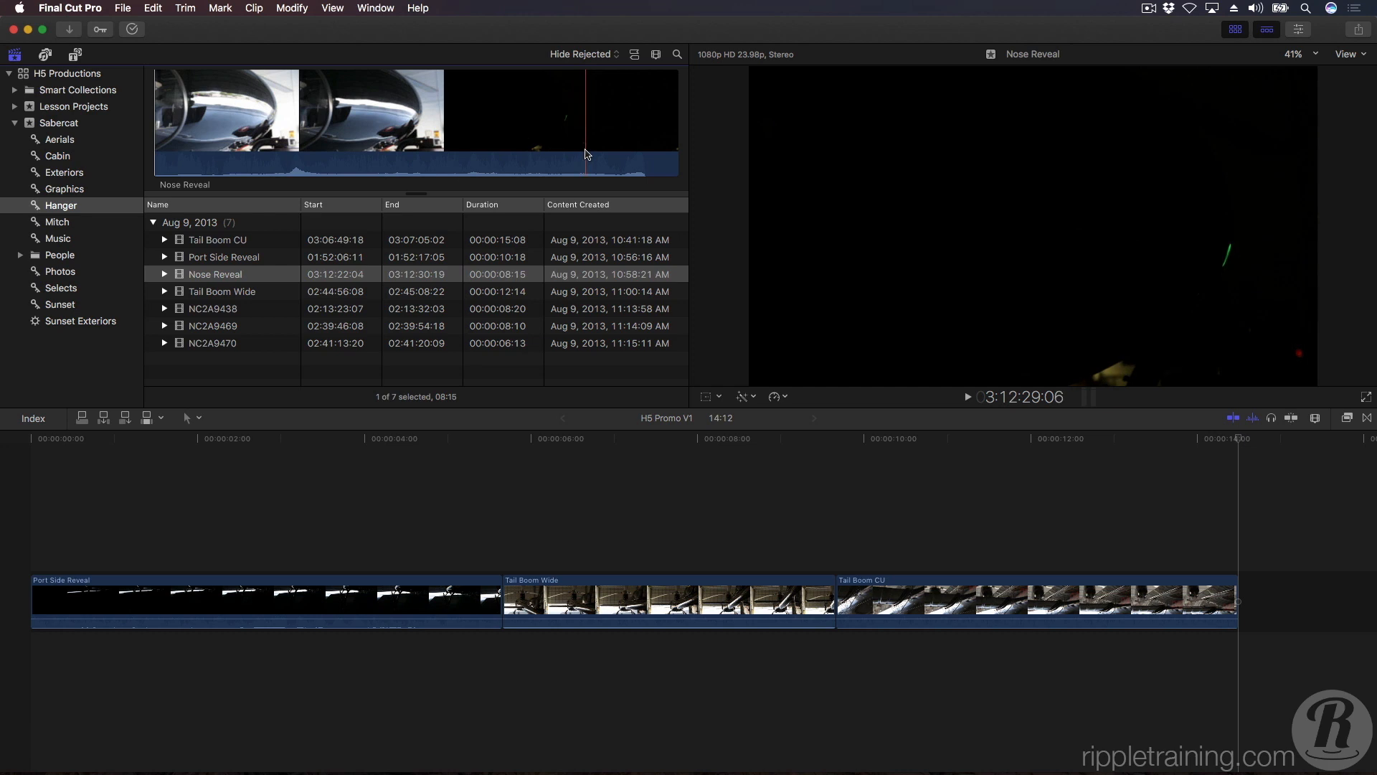
{"action": "key", "text": "o"}
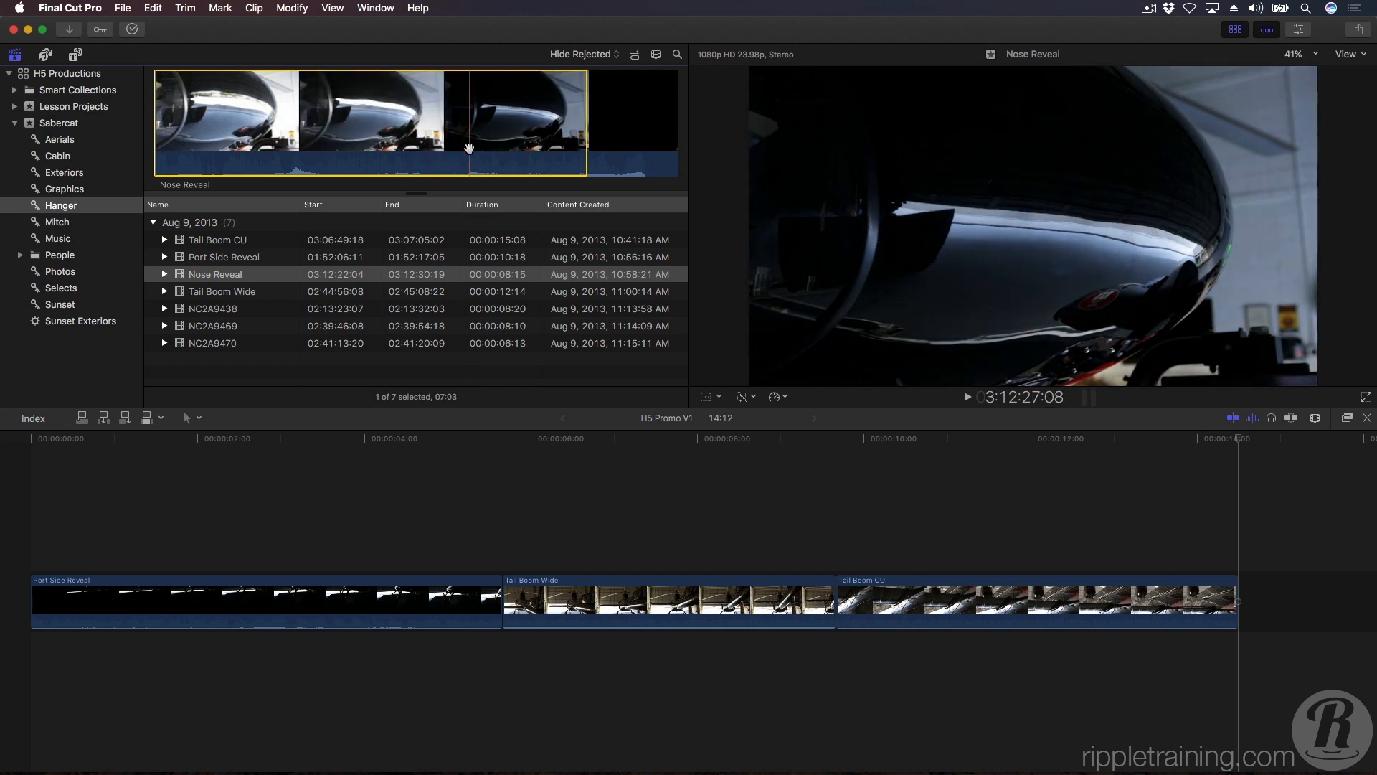
{"action": "key", "text": "i"}
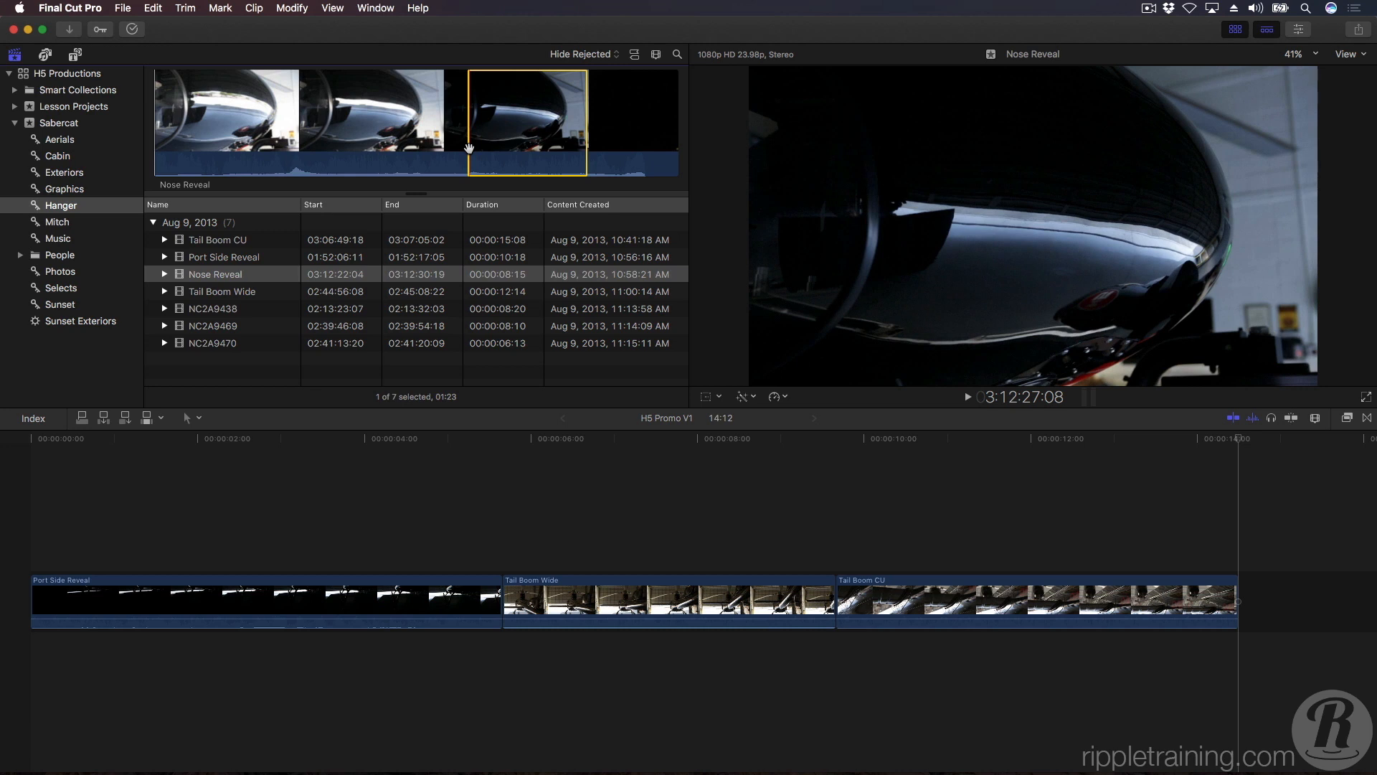
Insert the marked Nose Reveal range at the very start of the primary storyline, ahead of Port Side Reveal.
{"action": "key", "text": "e"}
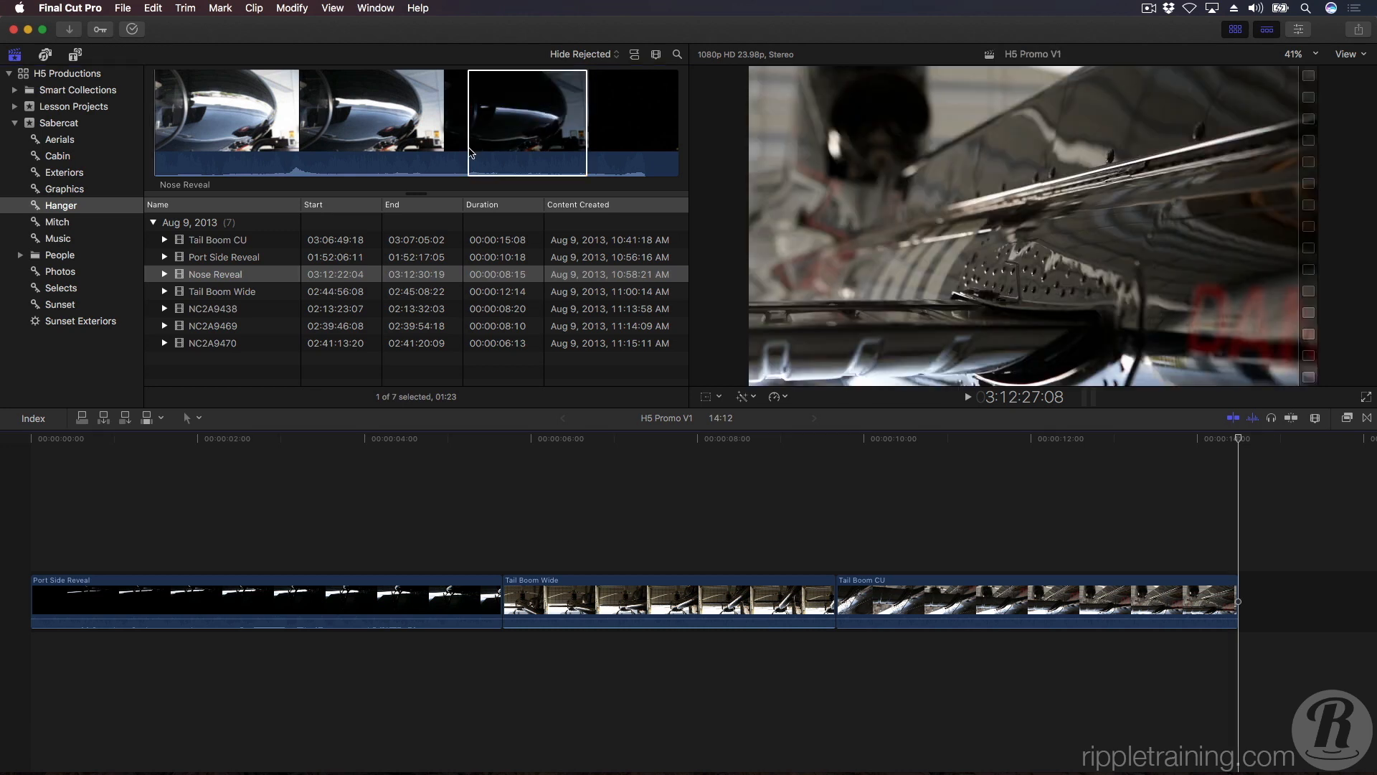
{"action": "key", "text": "Home"}
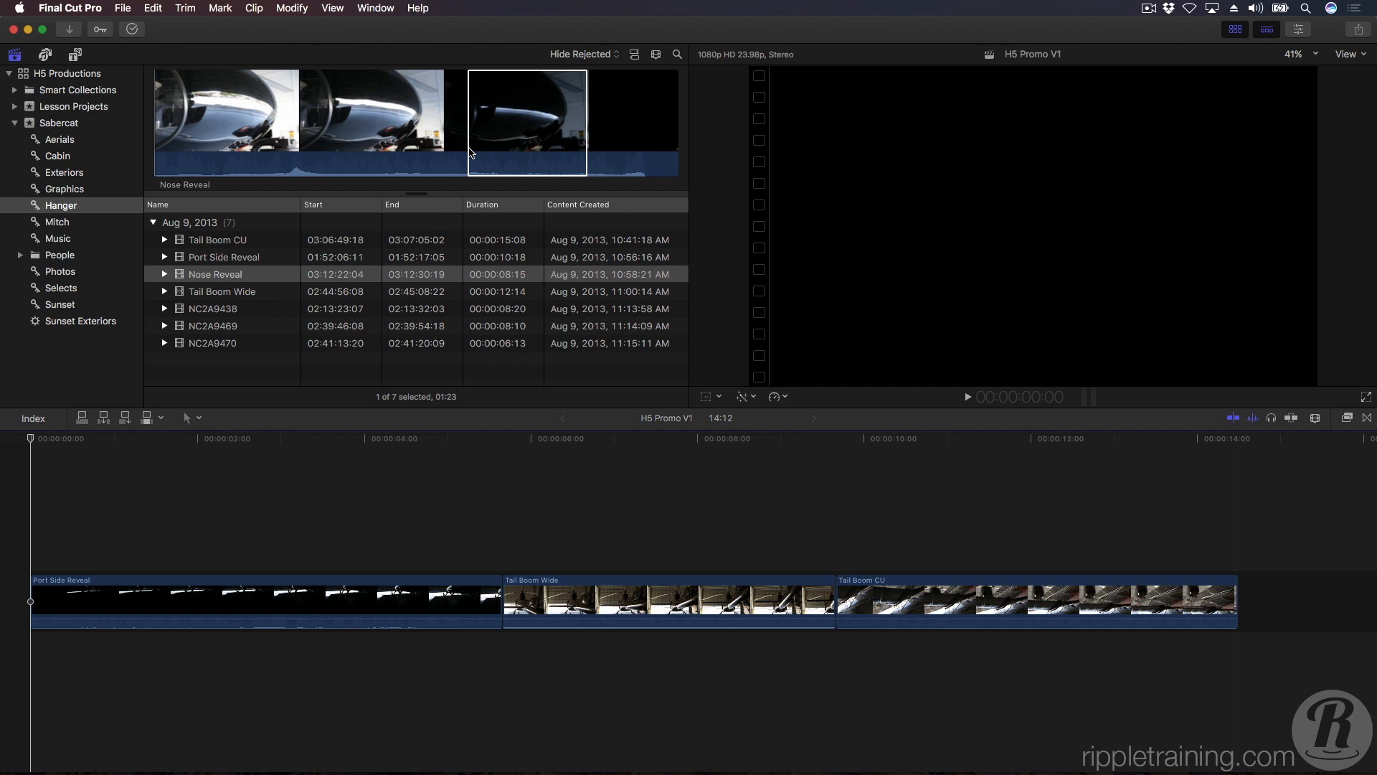
{"action": "left_click", "coordinate": [472, 152]}
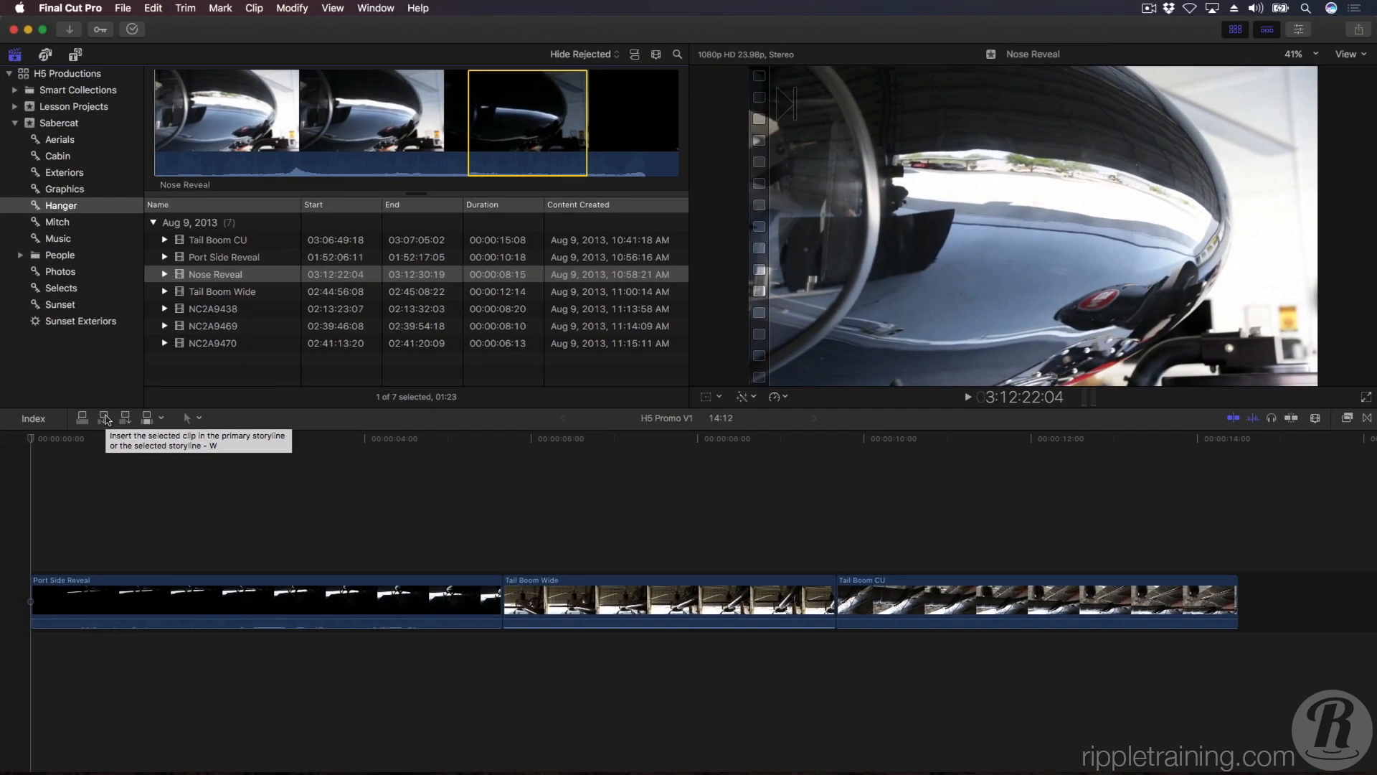
{"action": "left_click", "coordinate": [106, 419]}
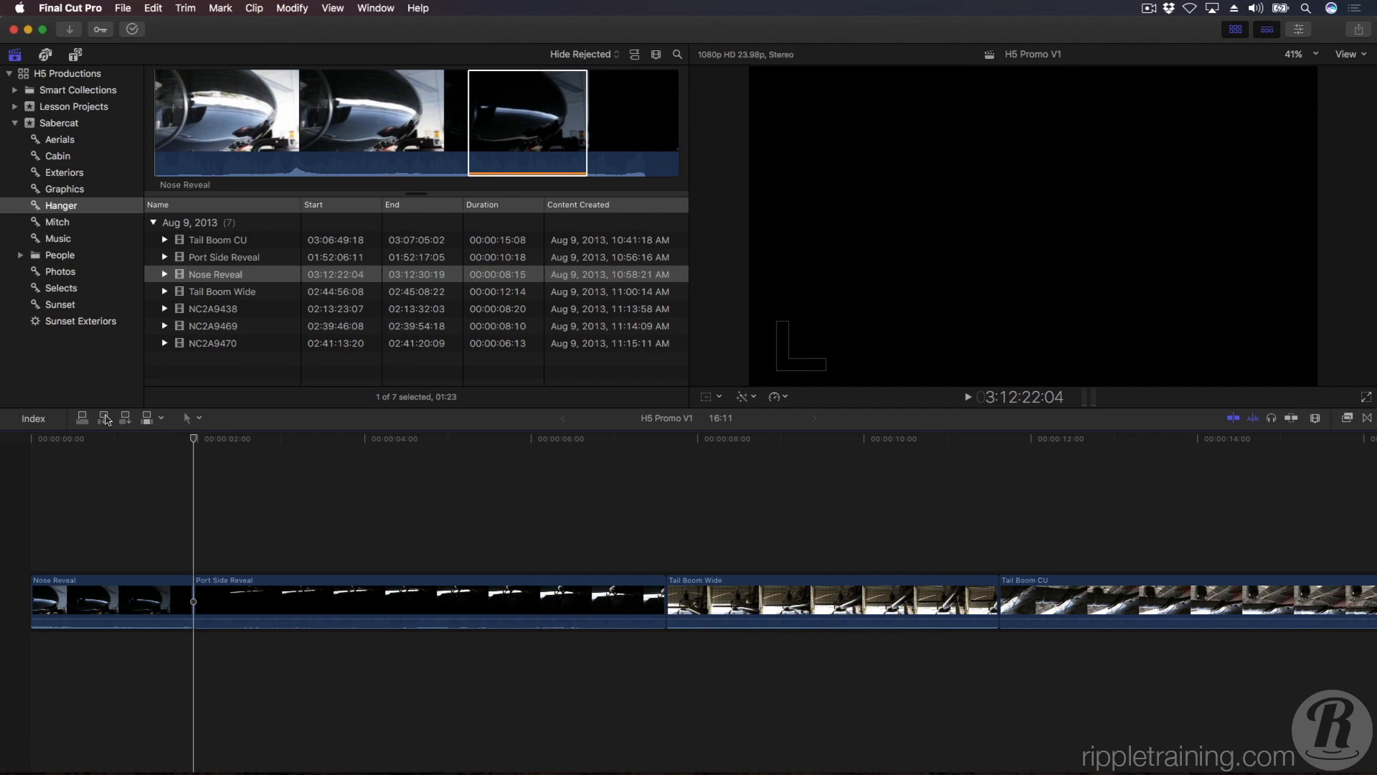
Play the timeline from its start, and replay the cut from Nose Reveal into Port Side Reveal.
{"action": "key", "text": "Home"}
{"action": "key", "text": "space"}
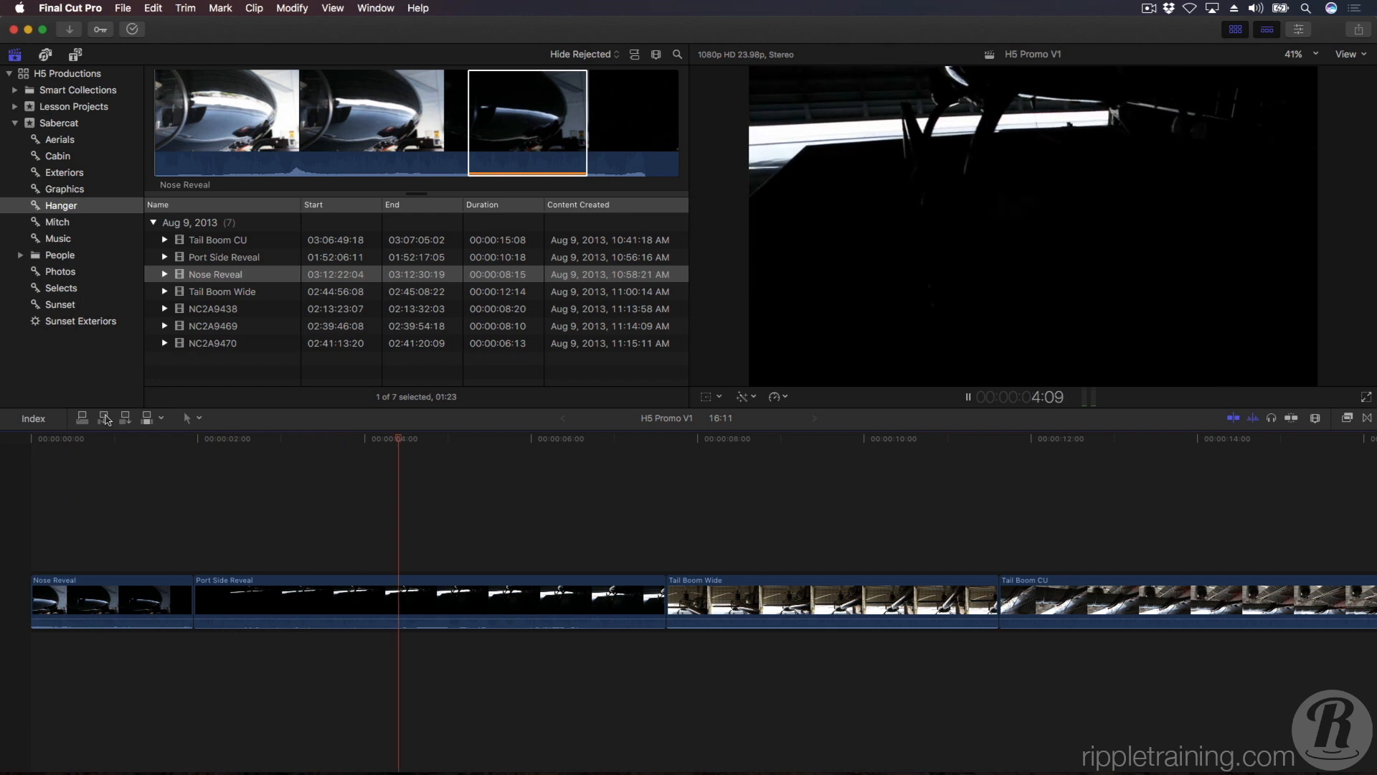
{"action": "key", "text": "space"}
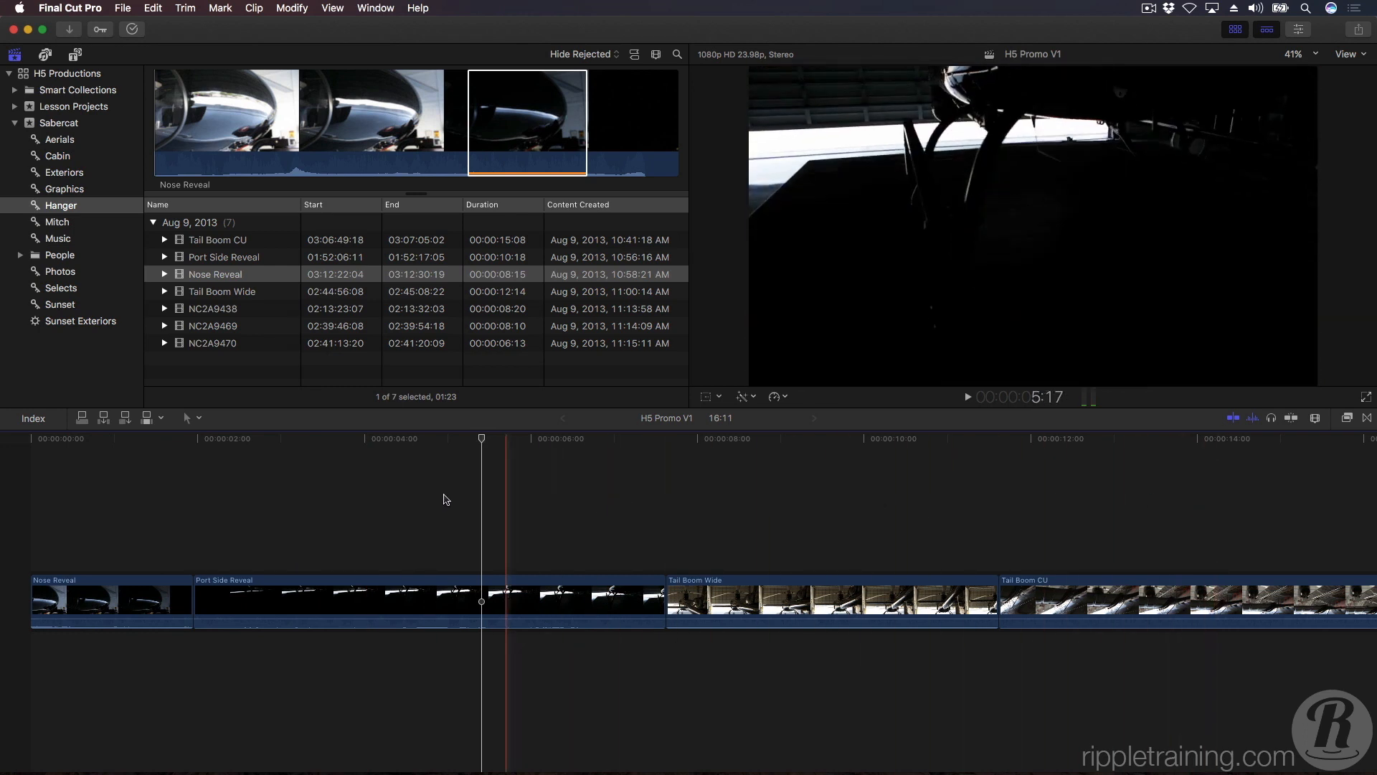
{"action": "left_click", "coordinate": [130, 506]}
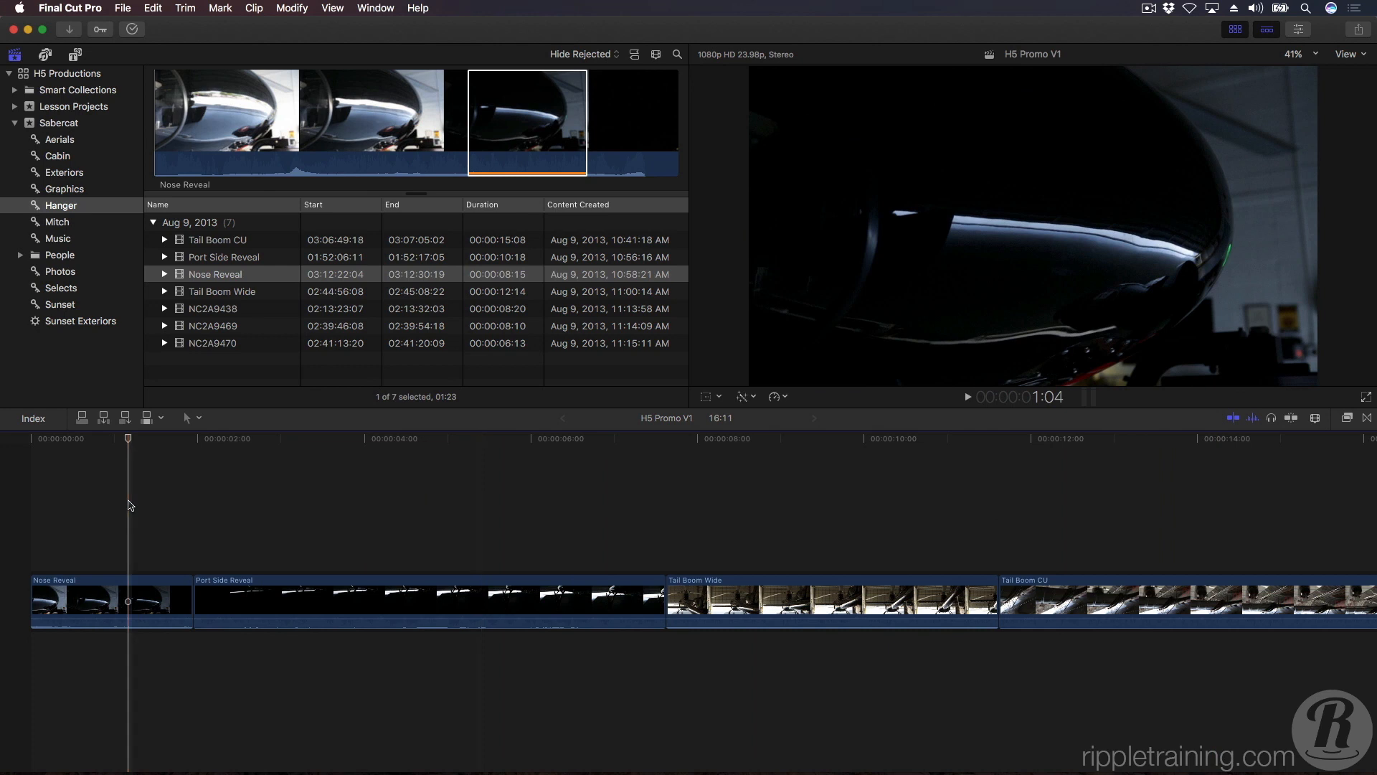
{"action": "key", "text": "space"}
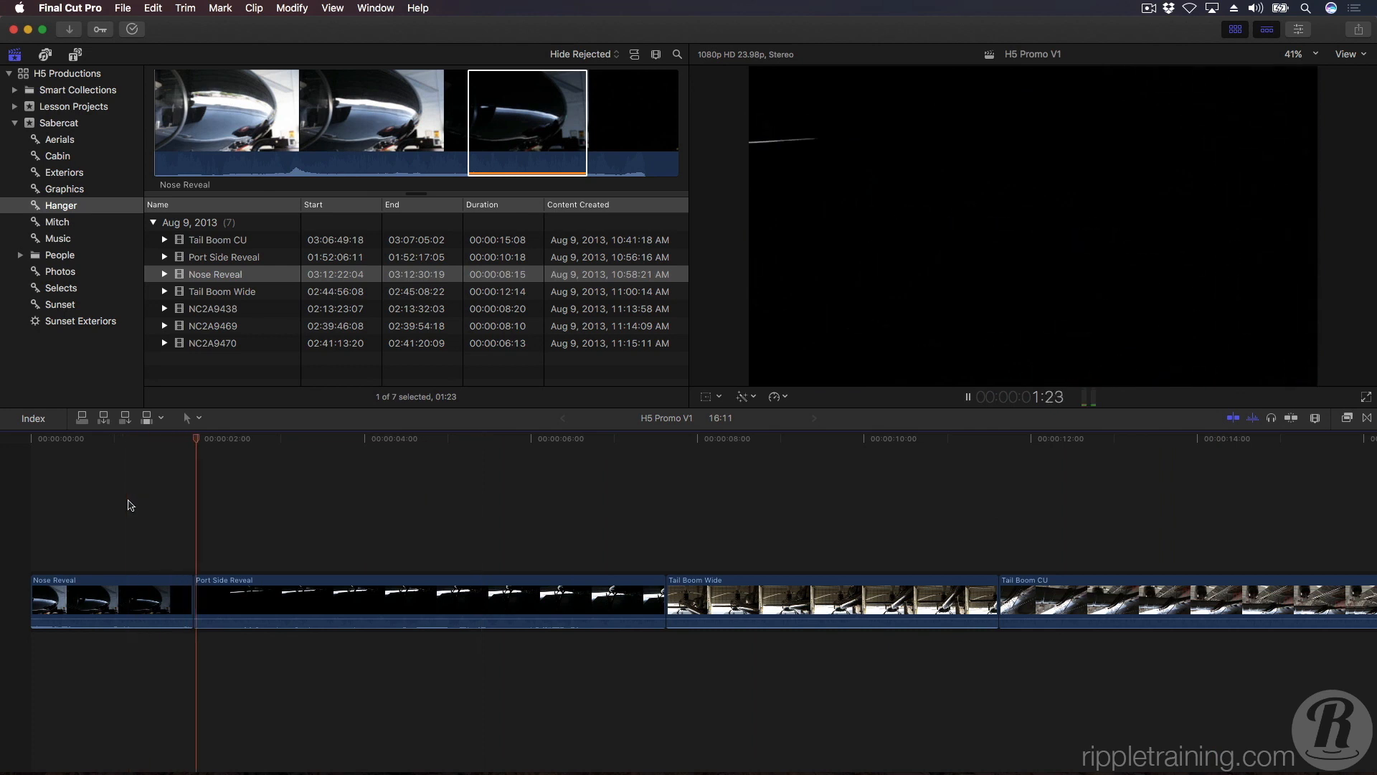
{"action": "key", "text": "space"}
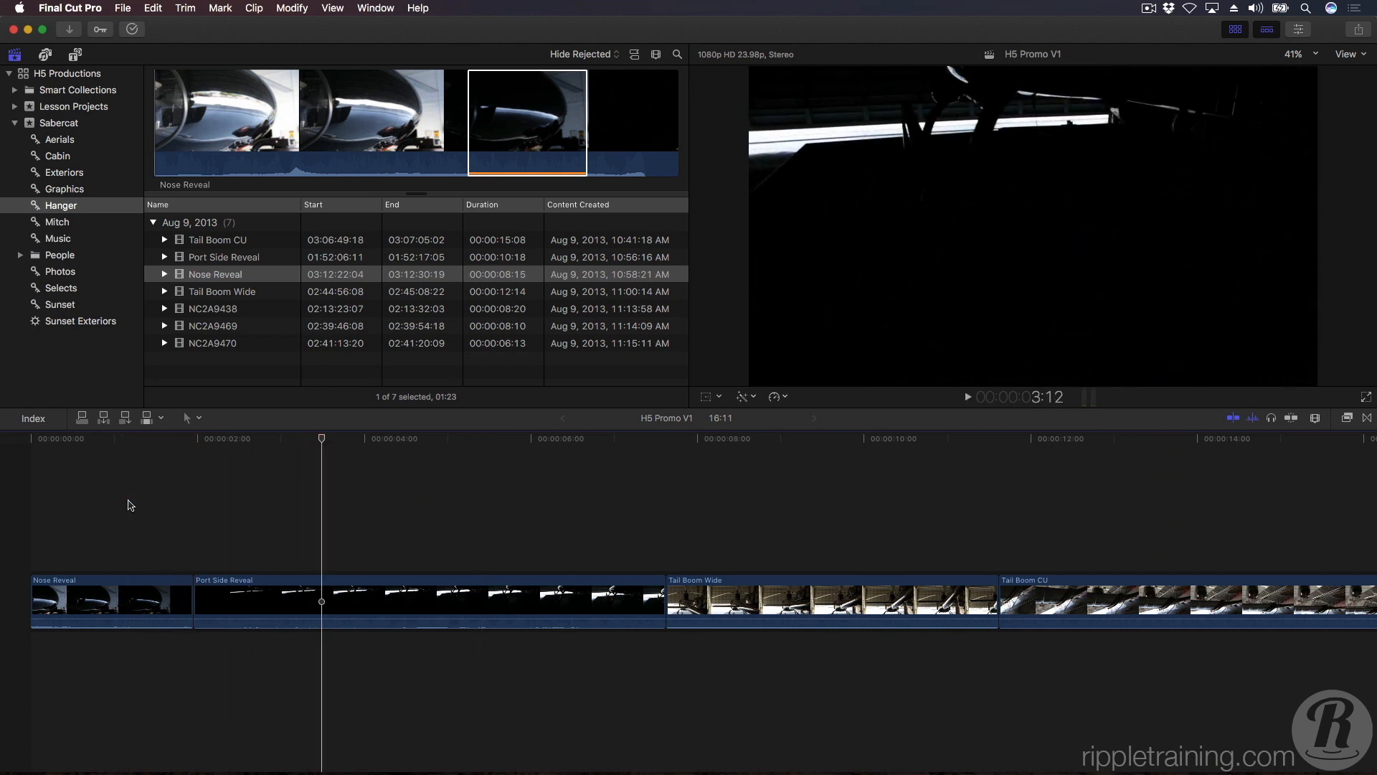
Shuttle through the timeline in reverse and forward at increasing speed, finishing with slow reverse playback in Tail Boom CU.
{"action": "key", "text": "j"}
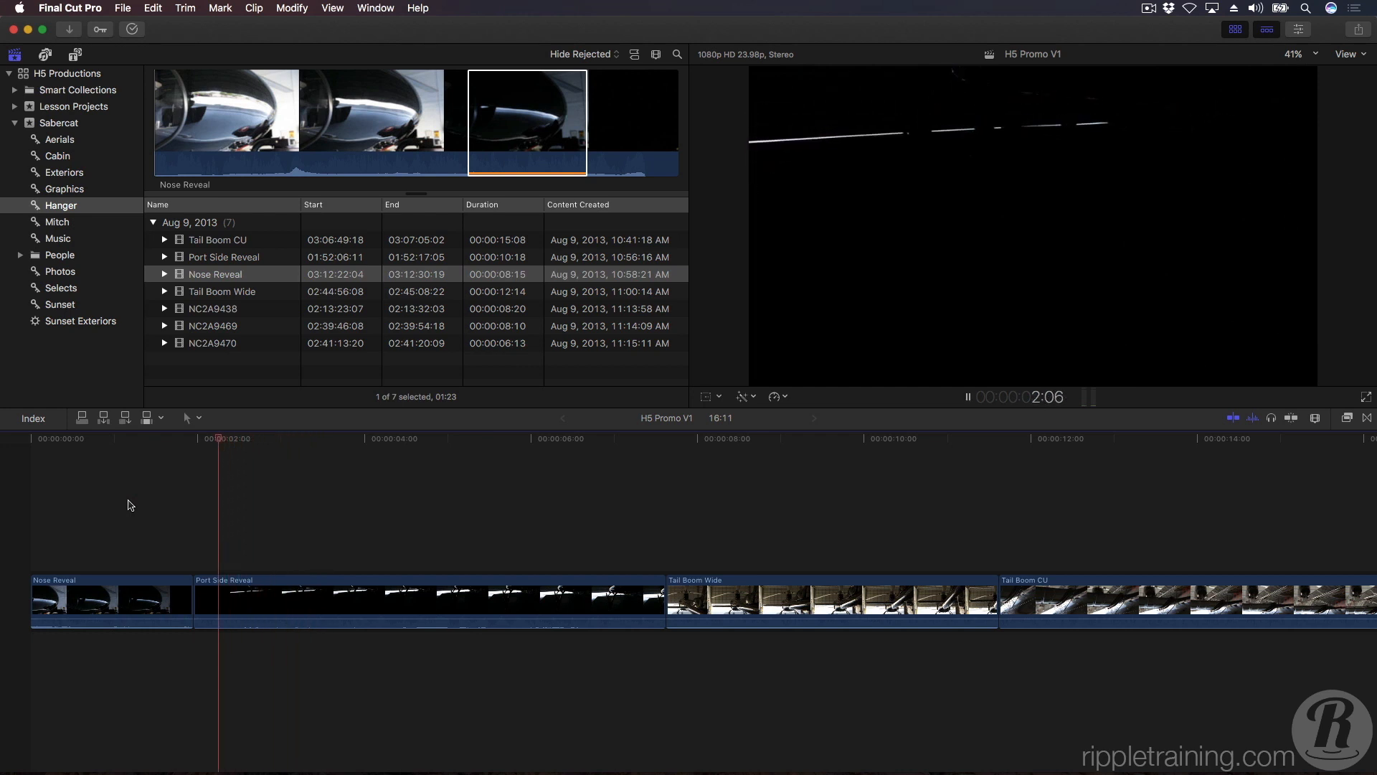
{"action": "key", "text": "k"}
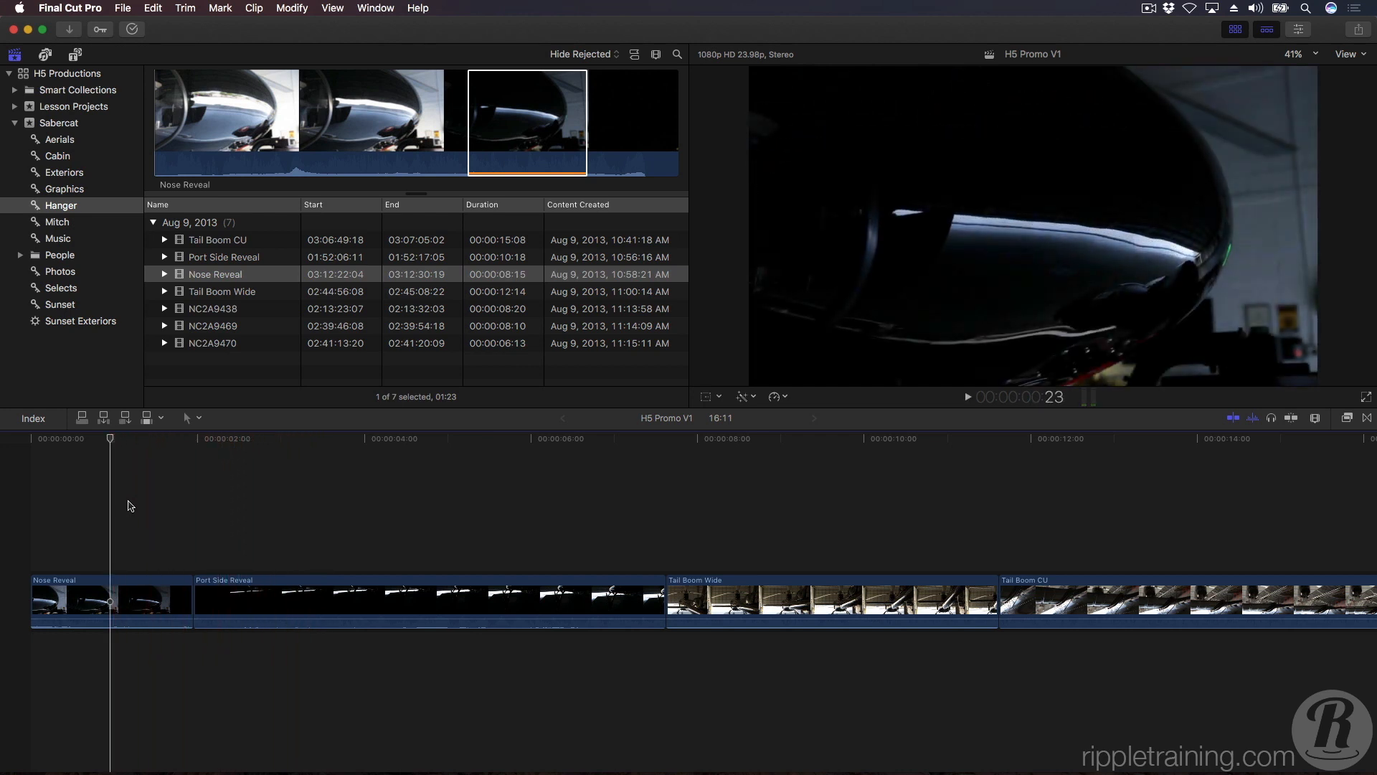
{"action": "key", "text": "l"}
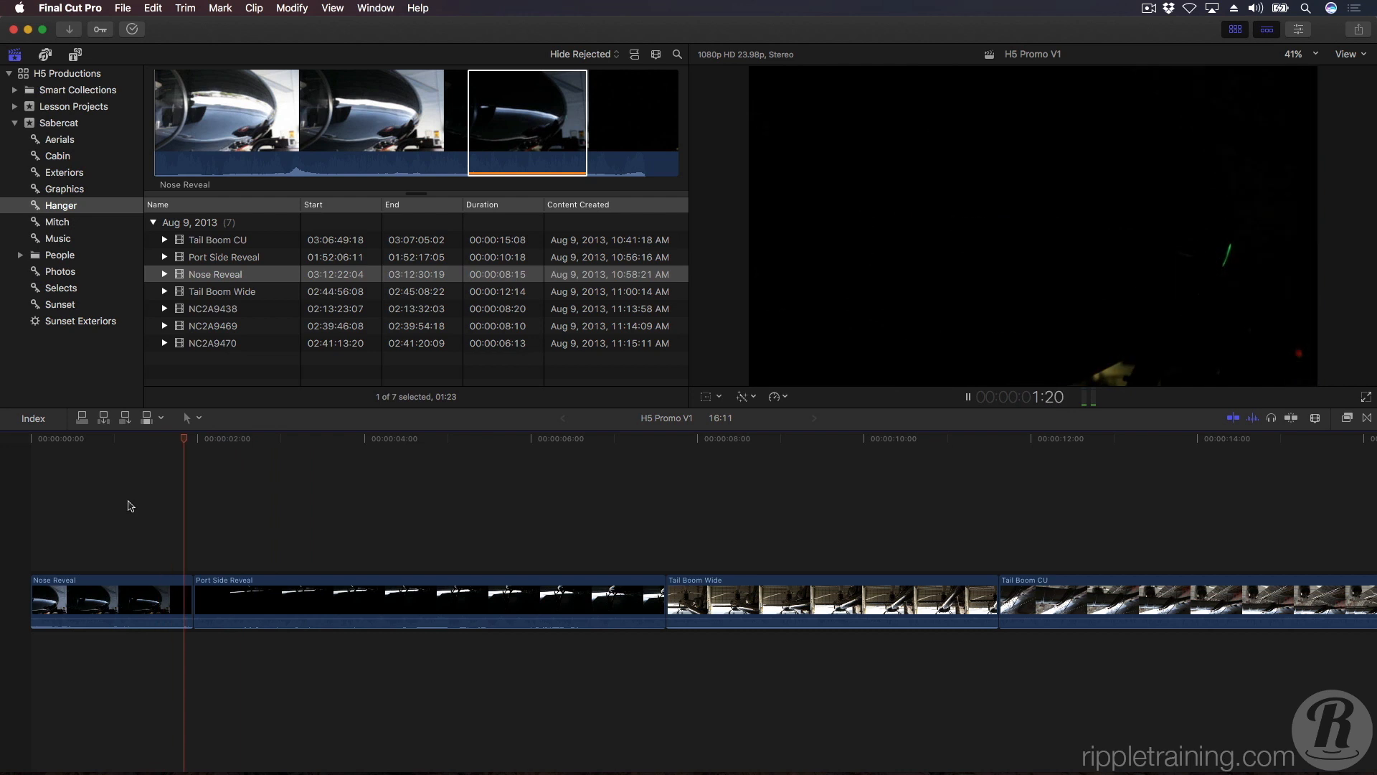
{"action": "key", "text": "l"}
{"action": "key", "text": "l"}
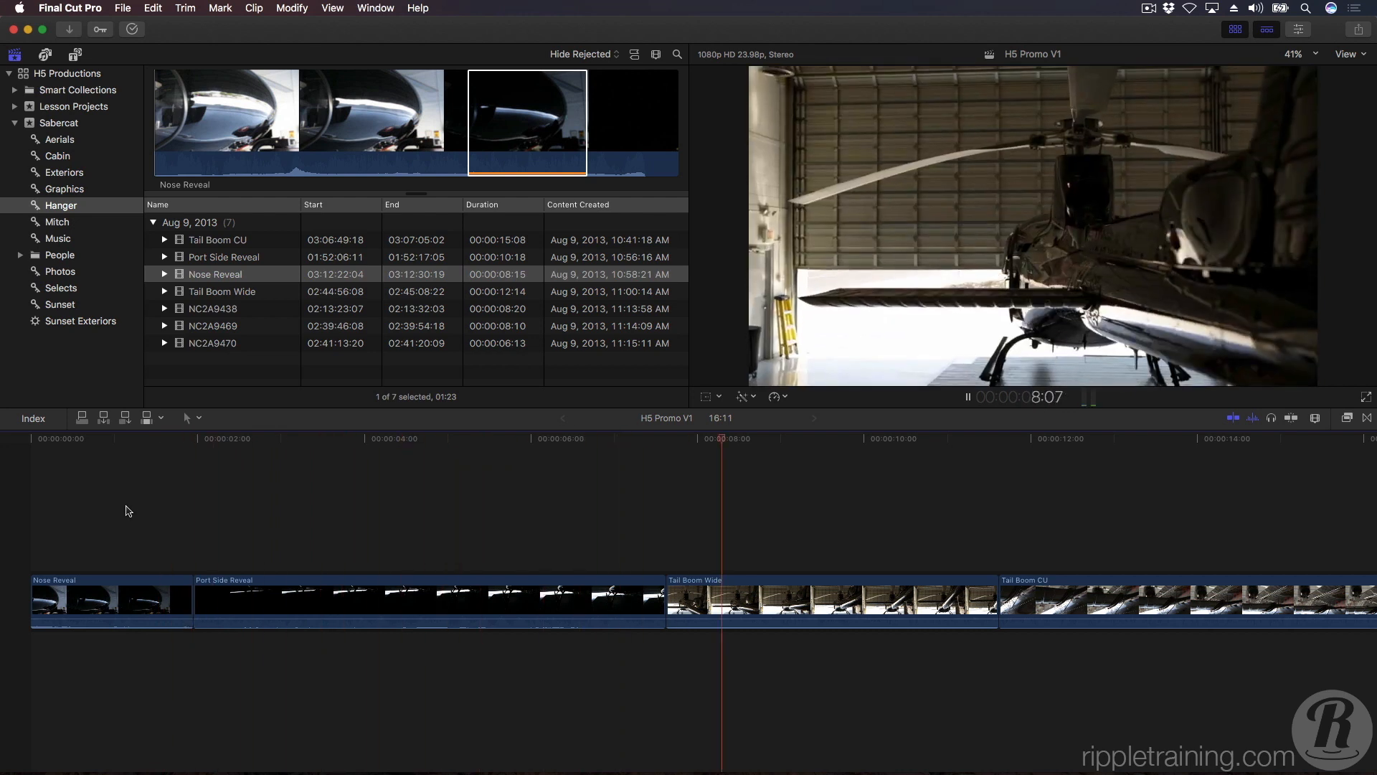
{"action": "key", "text": "k"}
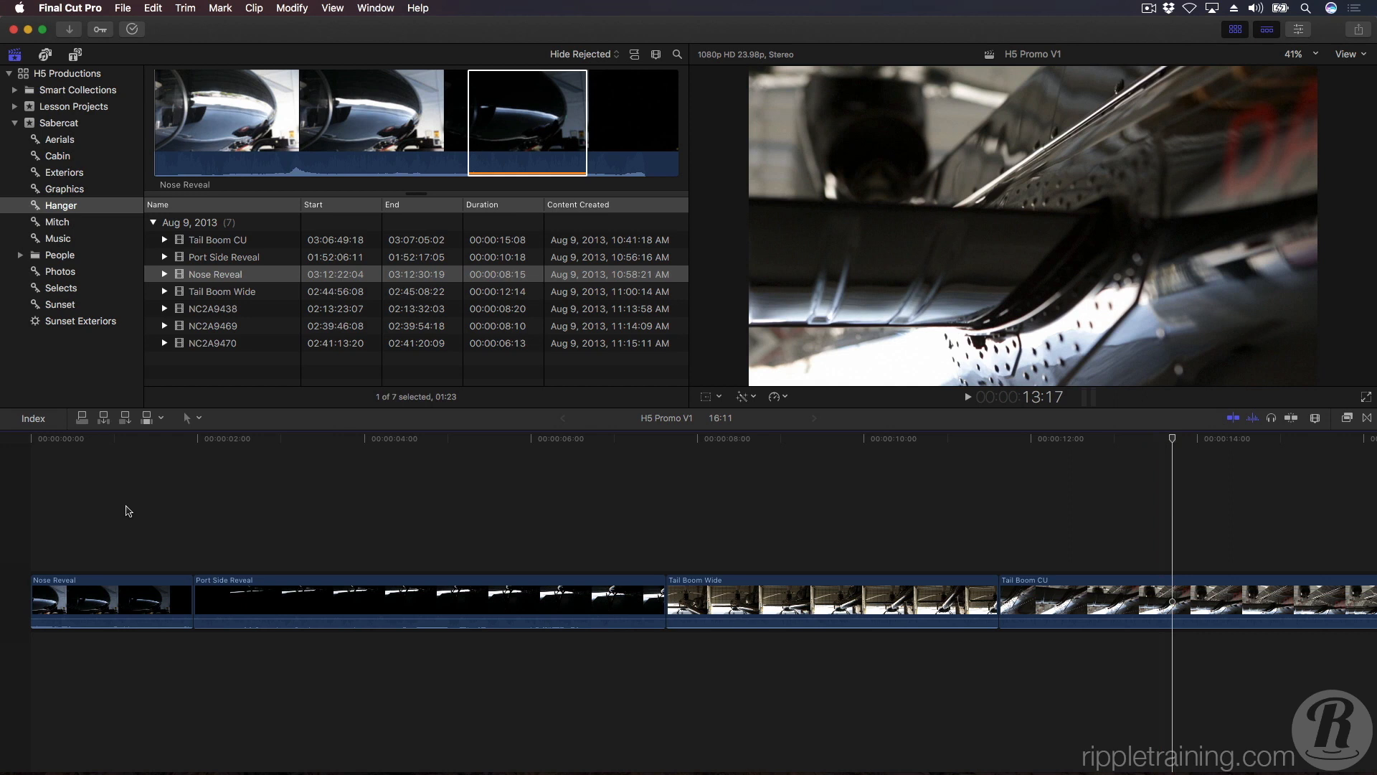
{"action": "key", "text": "k+j"}
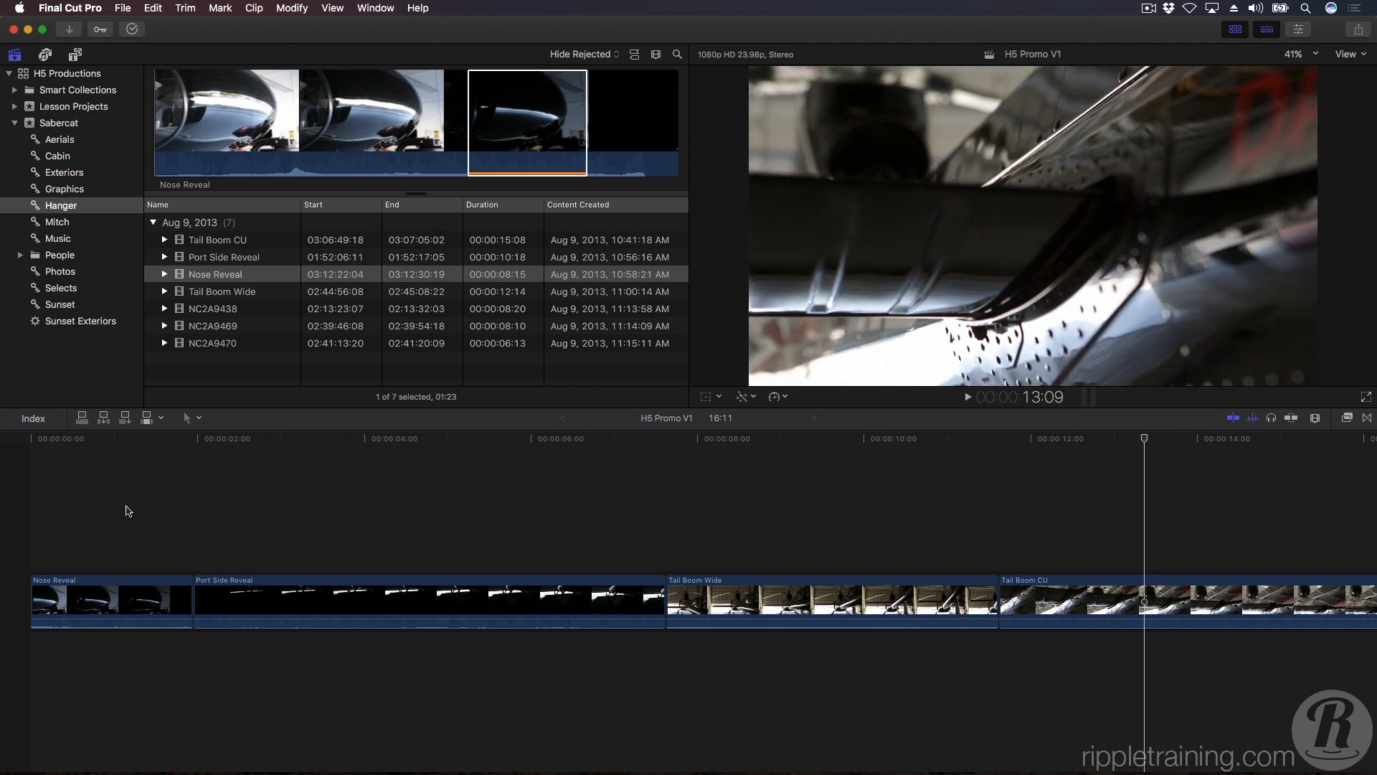
Jump the playhead back into Tail Boom Wide and forward into Tail Boom CU in ten-frame increments.
{"action": "key", "text": "shift+Left"}
{"action": "key", "text": "shift+Left"}
{"action": "key", "text": "shift+Left"}
{"action": "key", "text": "shift+Left"}
{"action": "key", "text": "shift+Left"}
{"action": "key", "text": "shift+Left"}
{"action": "key", "text": "shift+Left"}
{"action": "key", "text": "shift+Left"}
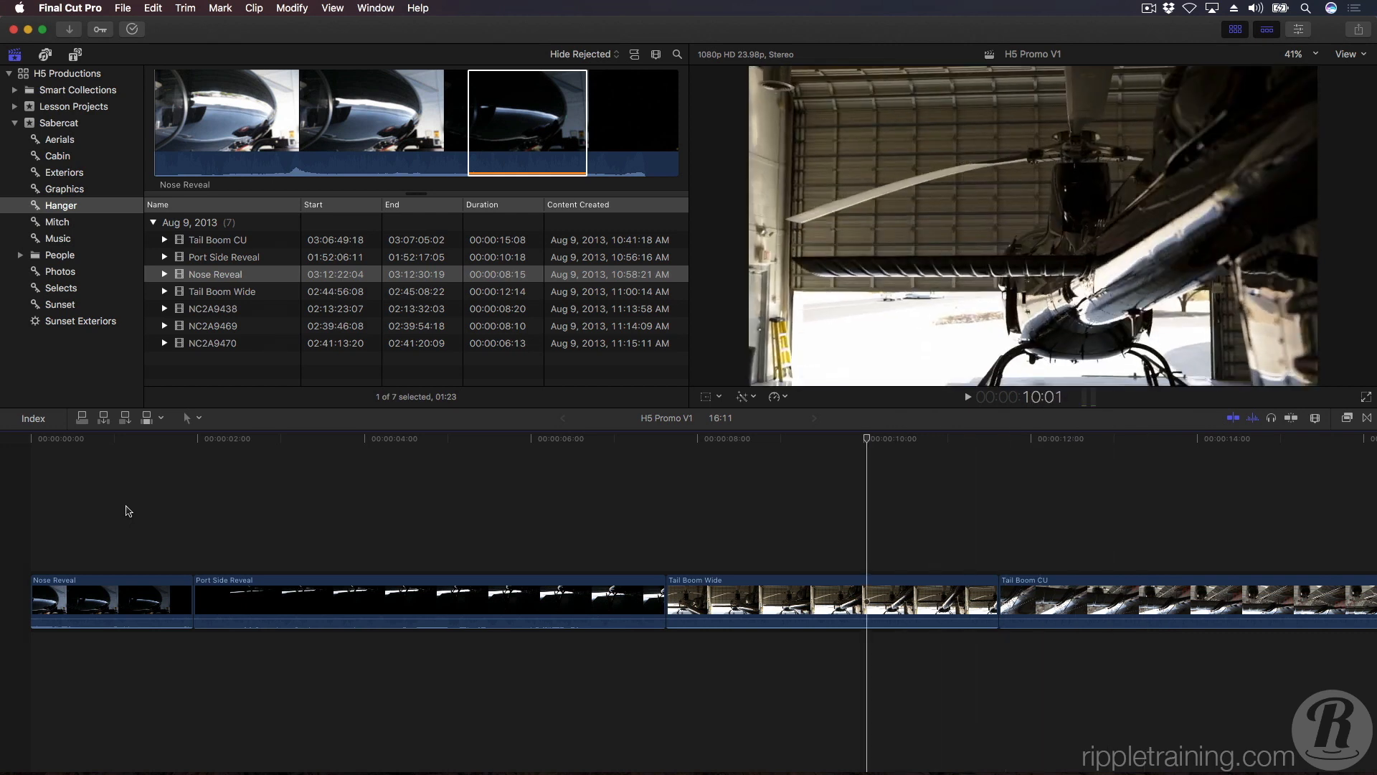
{"action": "key", "text": "shift+Right"}
{"action": "key", "text": "shift+Right"}
{"action": "key", "text": "shift+Right"}
{"action": "key", "text": "shift+Right"}
{"action": "key", "text": "shift+Right"}
{"action": "key", "text": "shift+Right"}
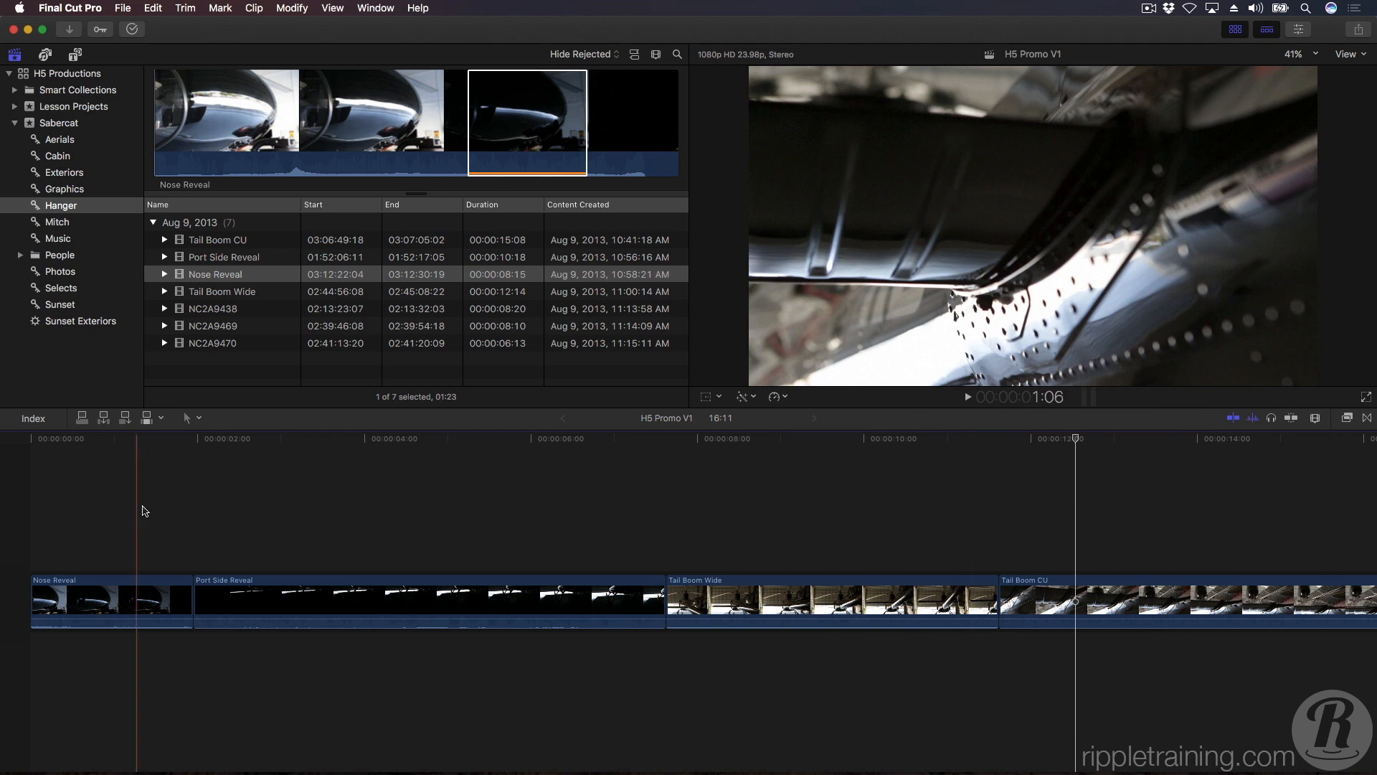
Position the timeline playhead at exactly 5:15 by timecode.
{"action": "left_click", "coordinate": [1022, 398]}
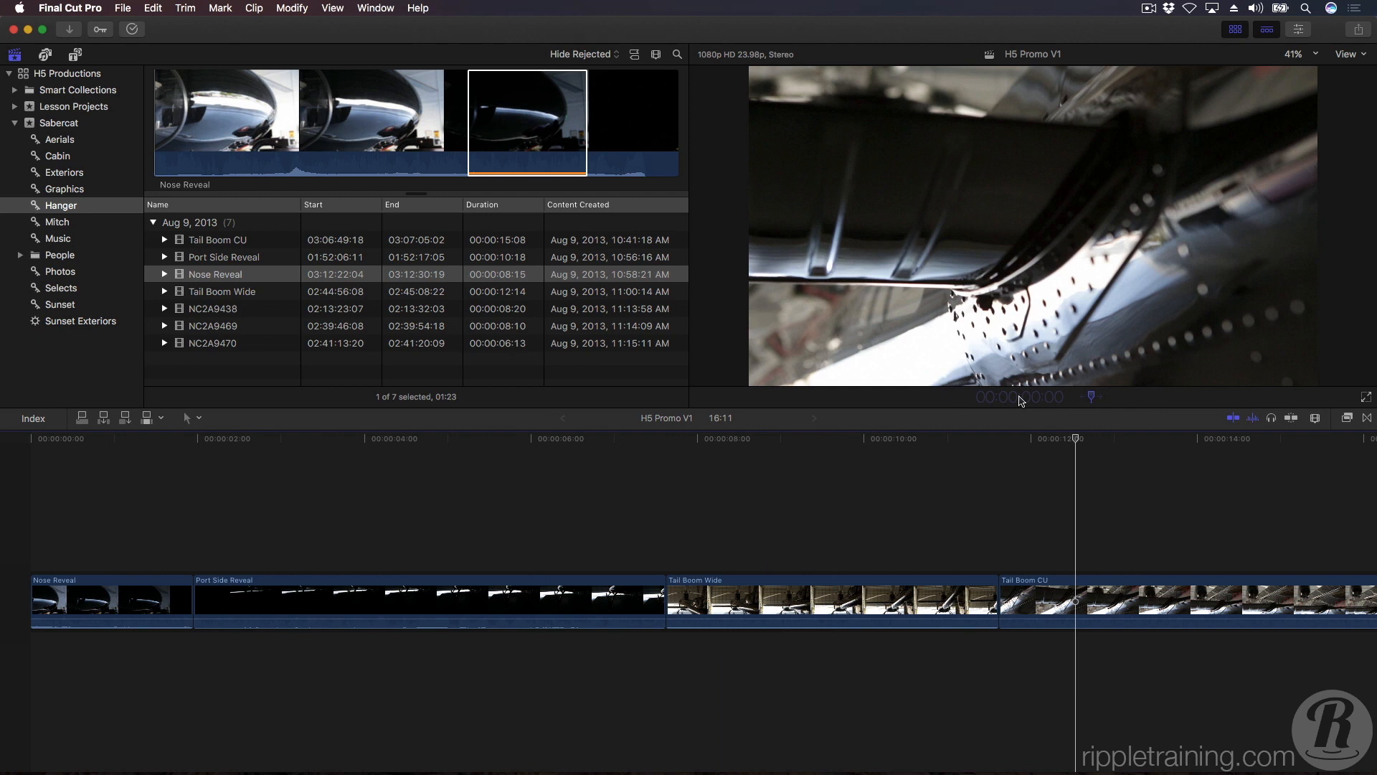
{"action": "type", "text": "515"}
{"action": "key", "text": "Return"}
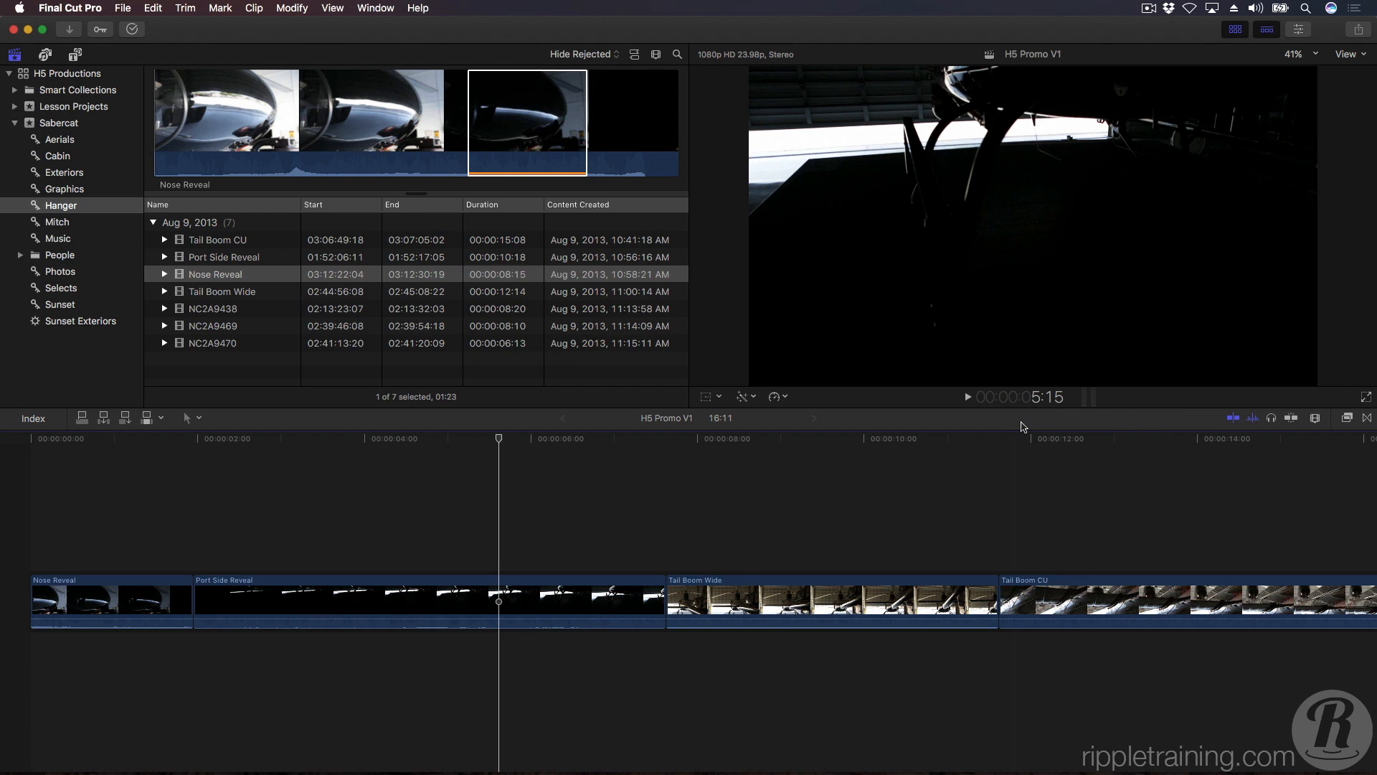
Move the timeline playhead forward by five frames and back by five frames using relative timecode entry.
{"action": "key", "text": "ctrl+p"}
{"action": "type", "text": "5"}
{"action": "key", "text": "Return"}
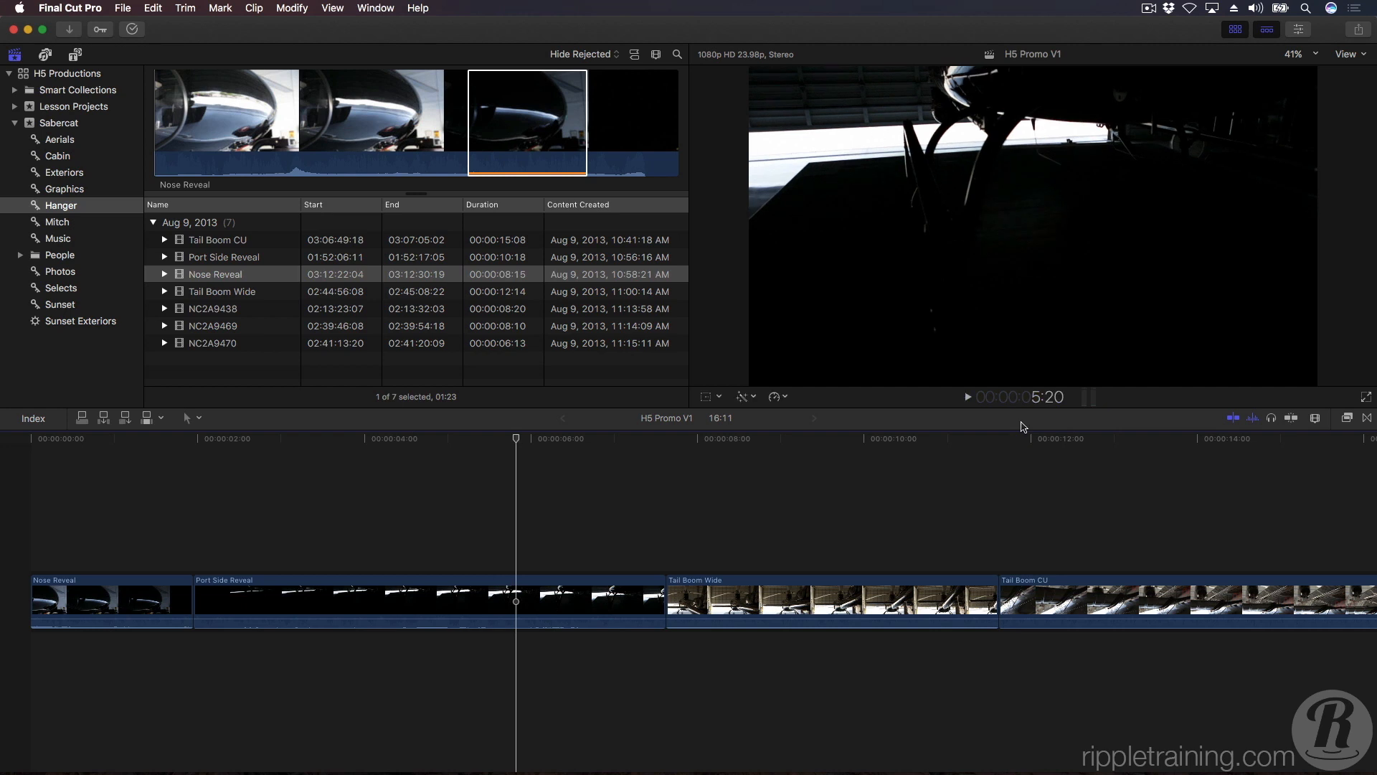
{"action": "key", "text": "ctrl+p"}
{"action": "type", "text": "5"}
{"action": "key", "text": "Return"}
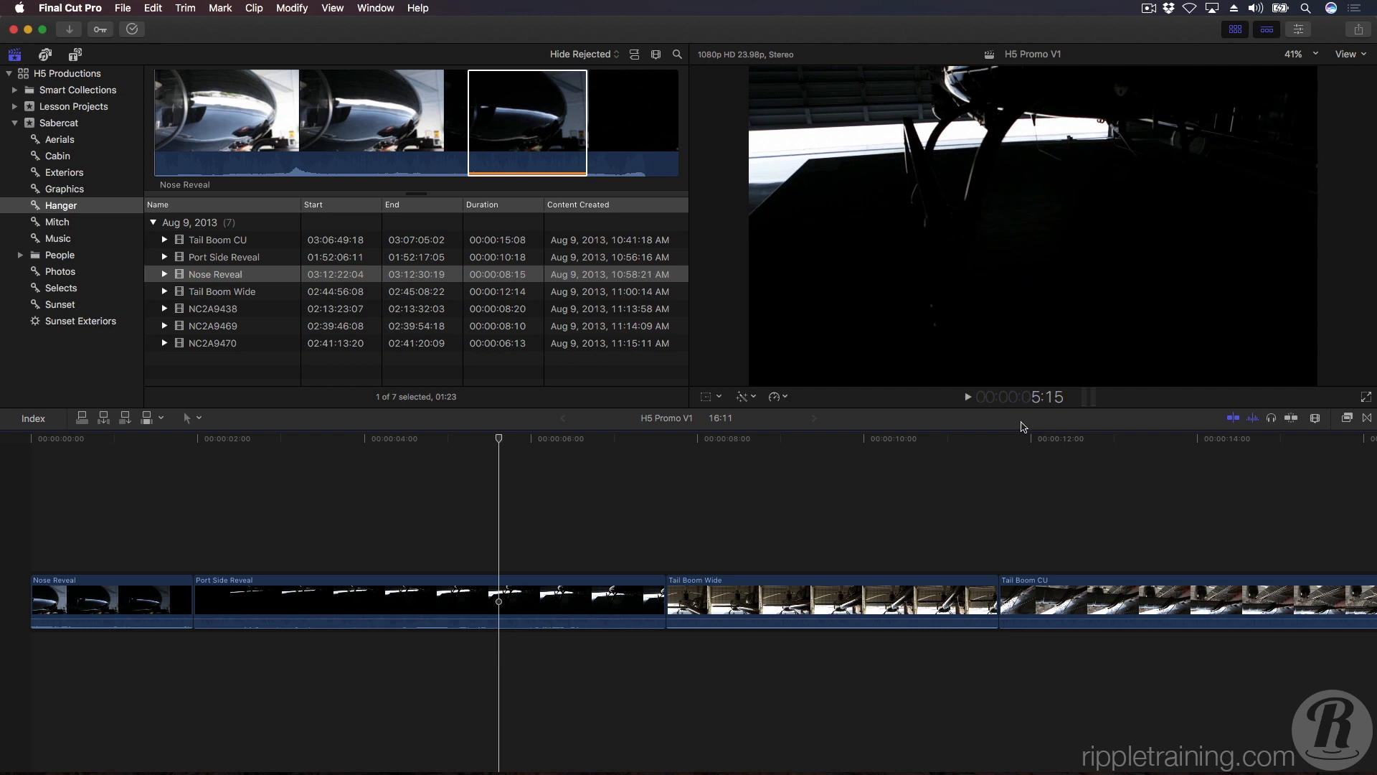
Jump the playhead to the starts of Tail Boom Wide and Tail Boom CU, and step back one frame to Tail Boom Wide's last frame.
{"action": "key", "text": "Down"}
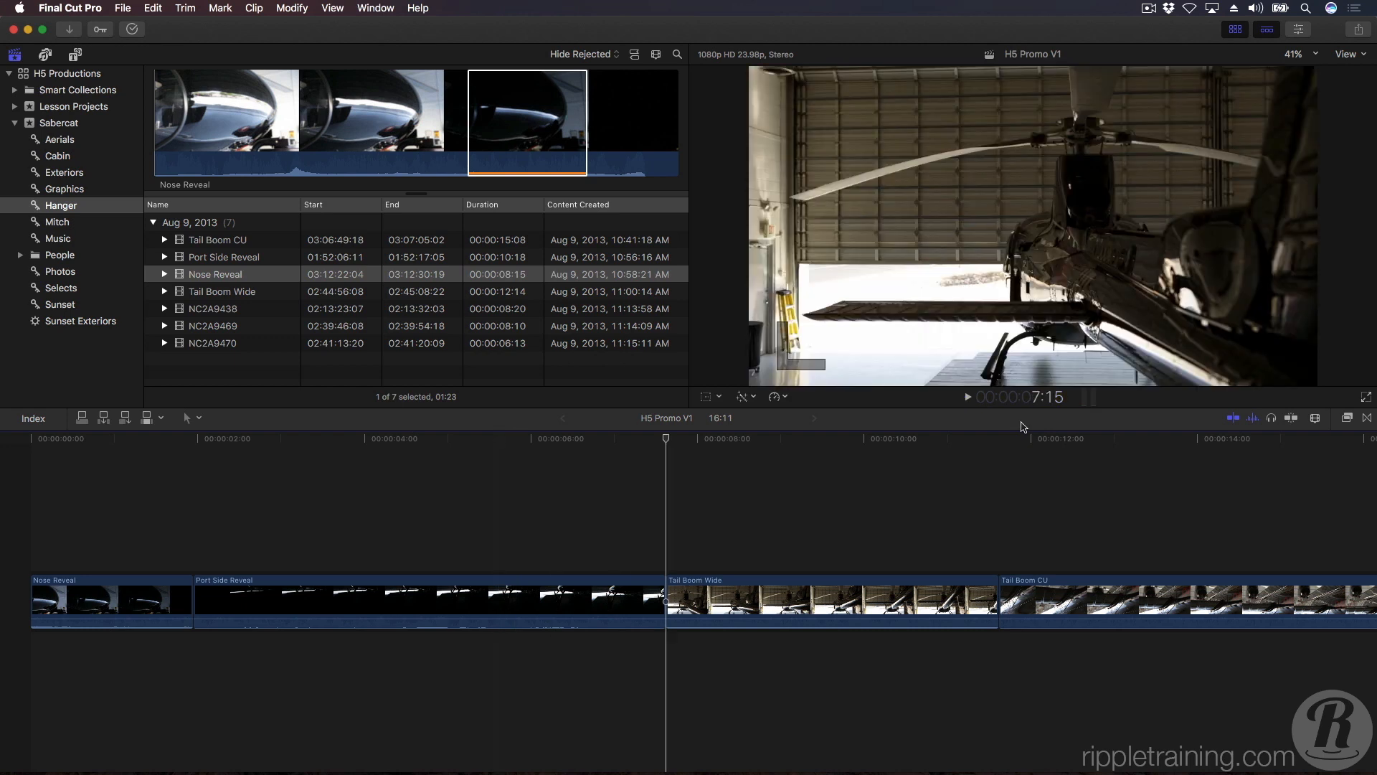
{"action": "key", "text": "Down"}
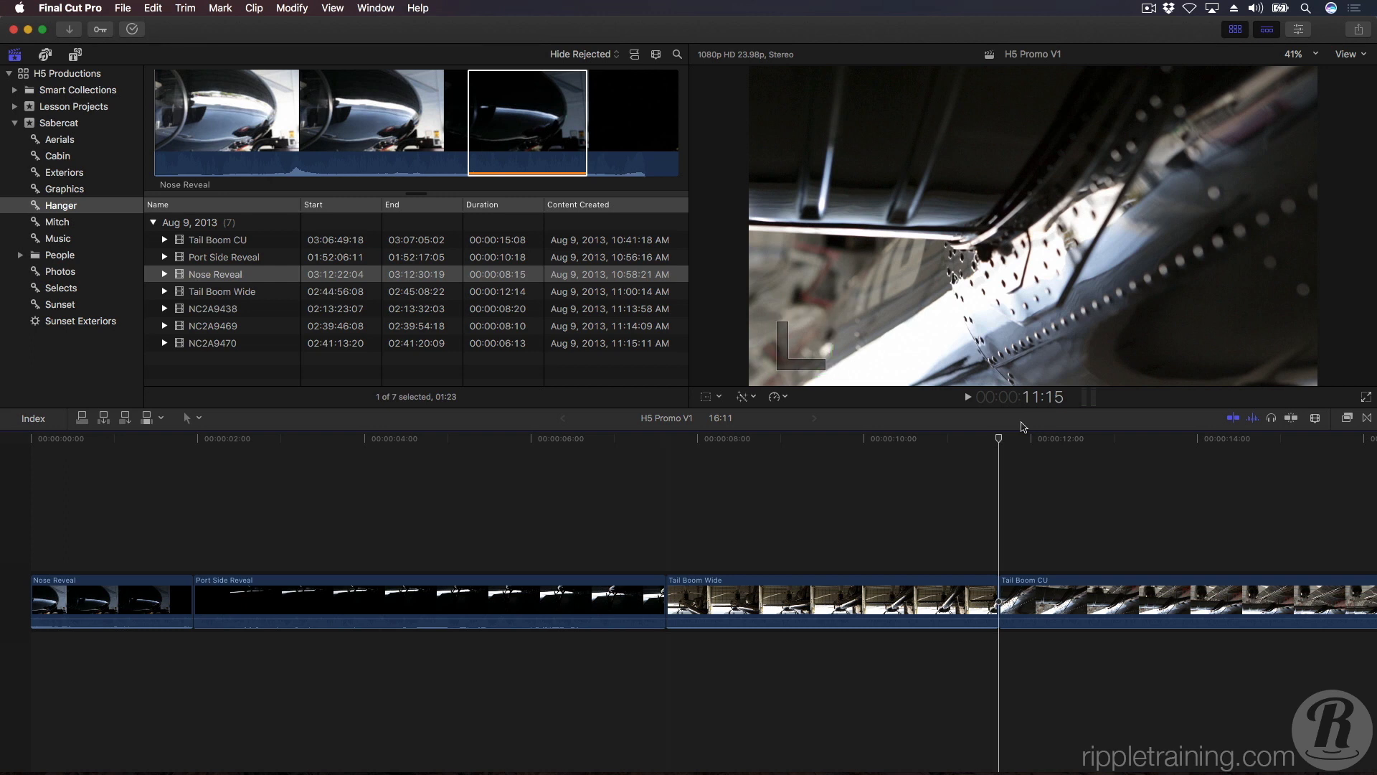
{"action": "key", "text": "Left"}
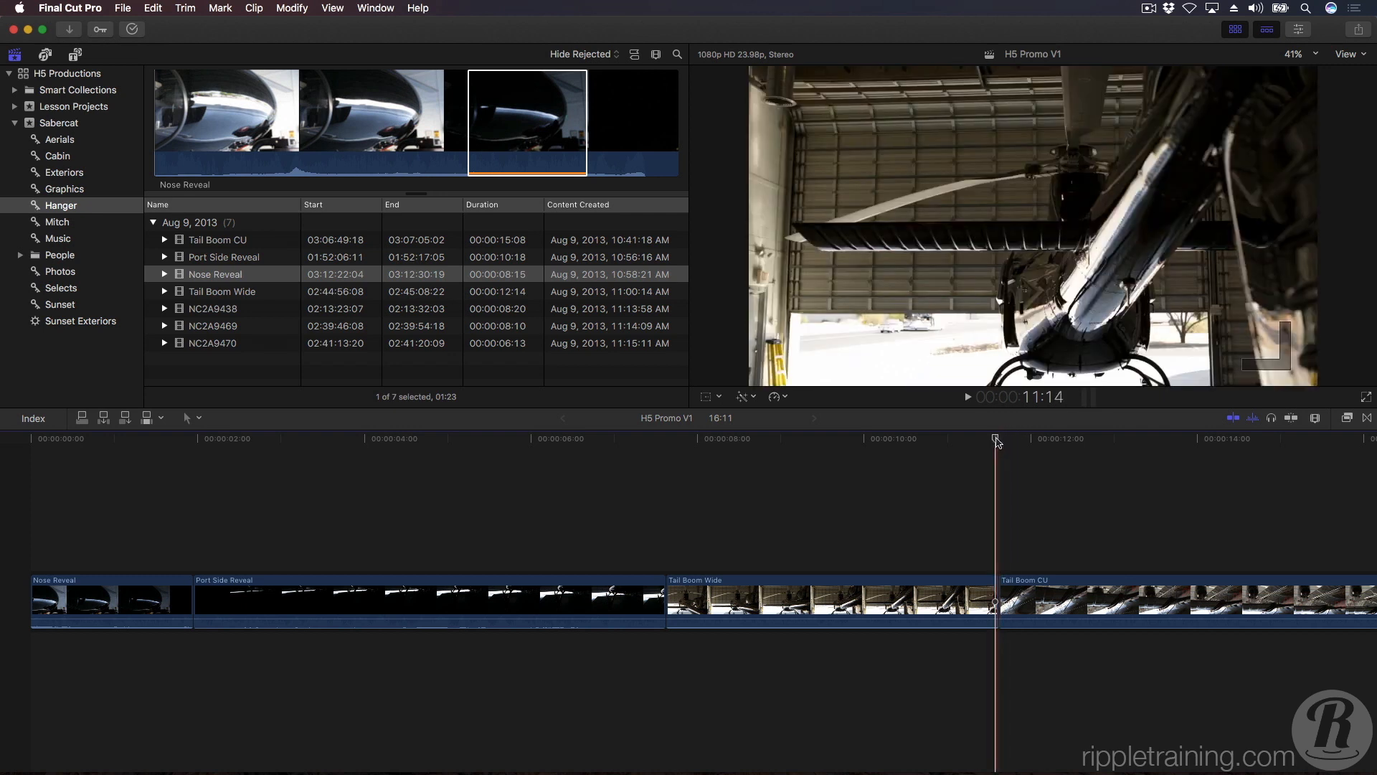
Scrub the playhead back into Port Side Reveal and reposition it across the timeline clips, finishing at 9:13 in Tail Boom Wide.
{"action": "mouse_move", "coordinate": [995, 437]}
{"action": "left_mouse_down"}
{"action": "mouse_move", "coordinate": [156, 470]}
{"action": "mouse_move", "coordinate": [543, 471]}
{"action": "mouse_move", "coordinate": [351, 468]}
{"action": "left_mouse_up"}
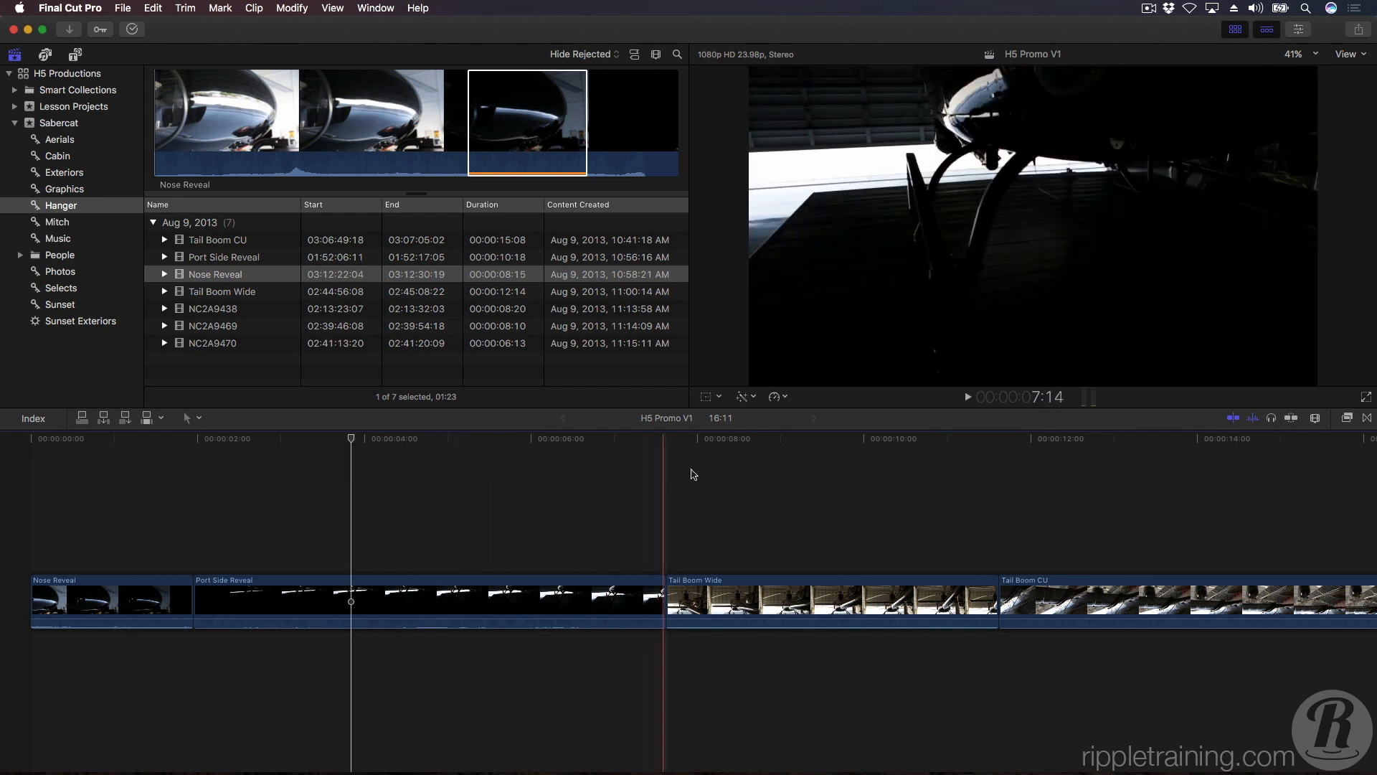
{"action": "left_click", "coordinate": [754, 472]}
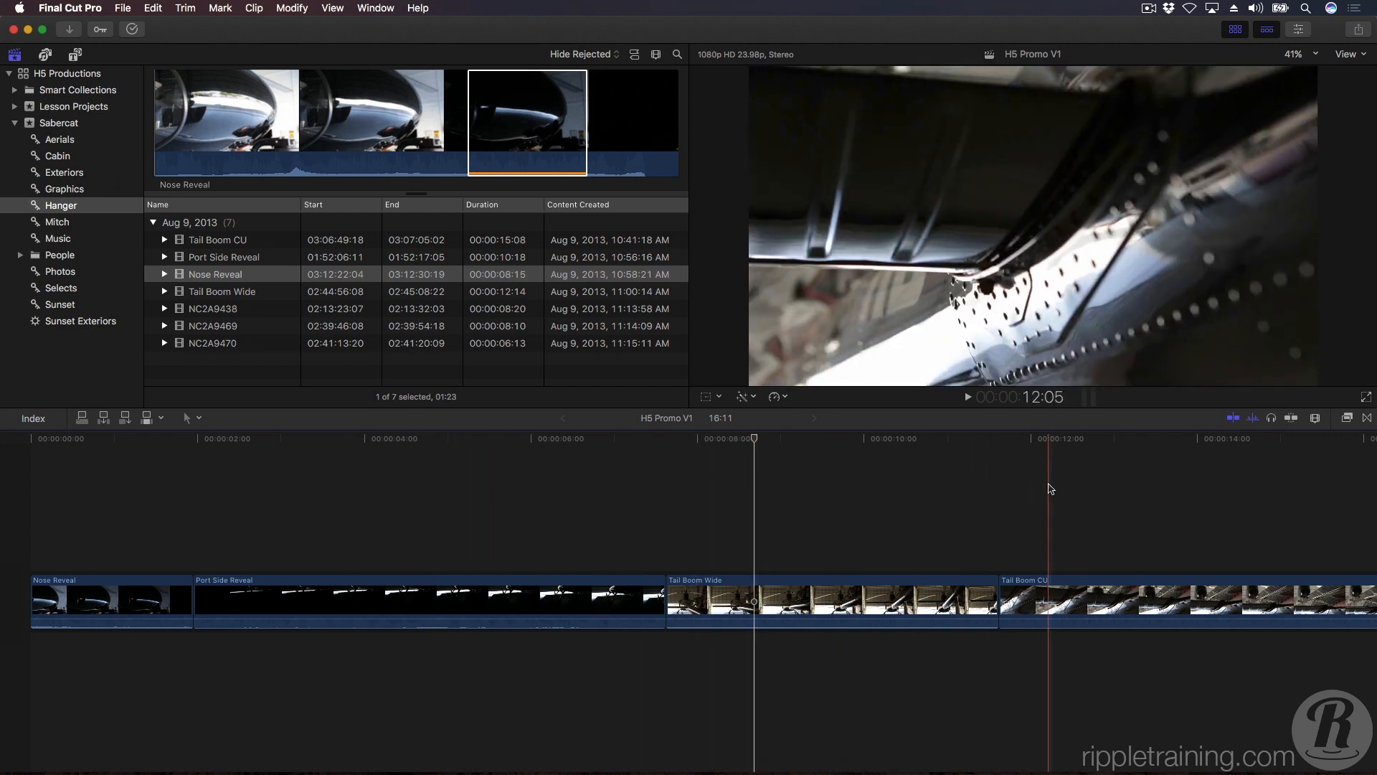
{"action": "left_click", "coordinate": [1049, 481]}
{"action": "left_click", "coordinate": [252, 478]}
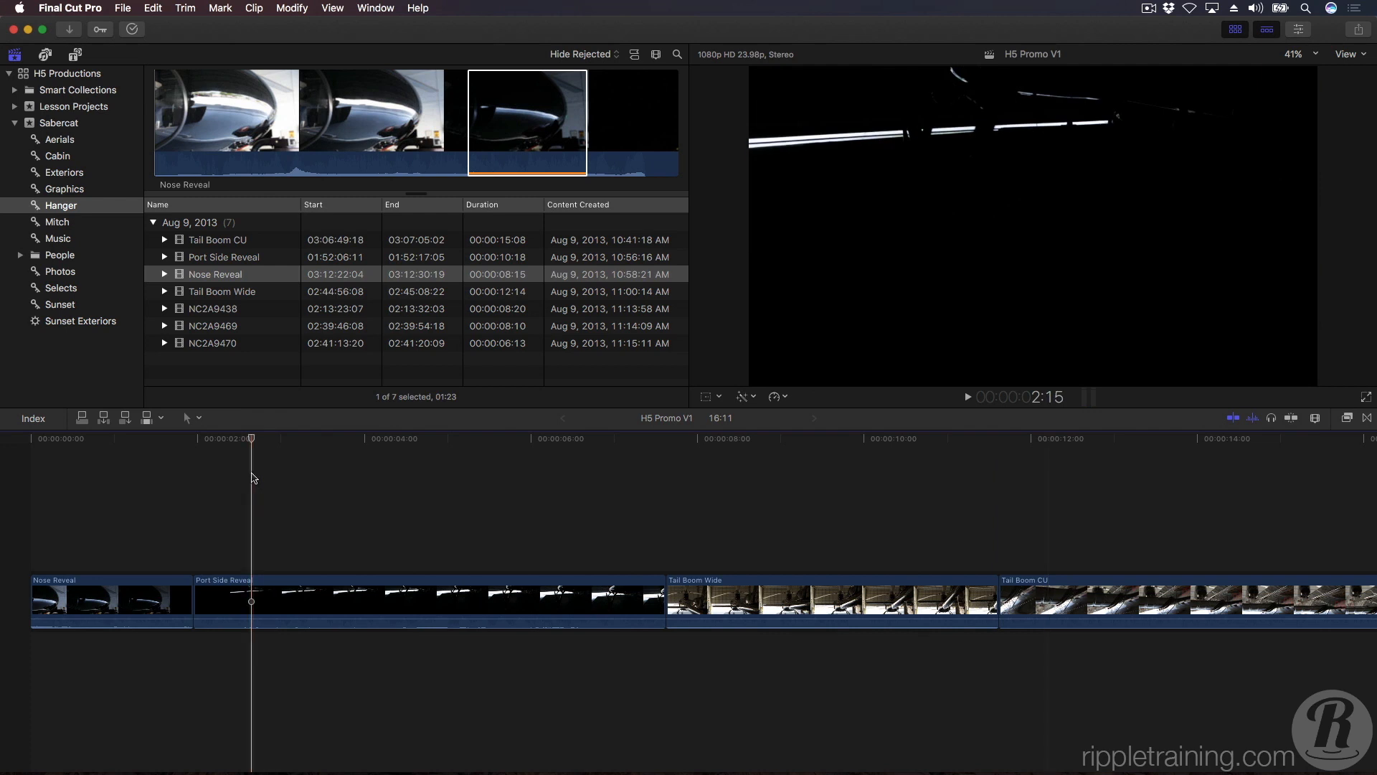
{"action": "left_click", "coordinate": [410, 475]}
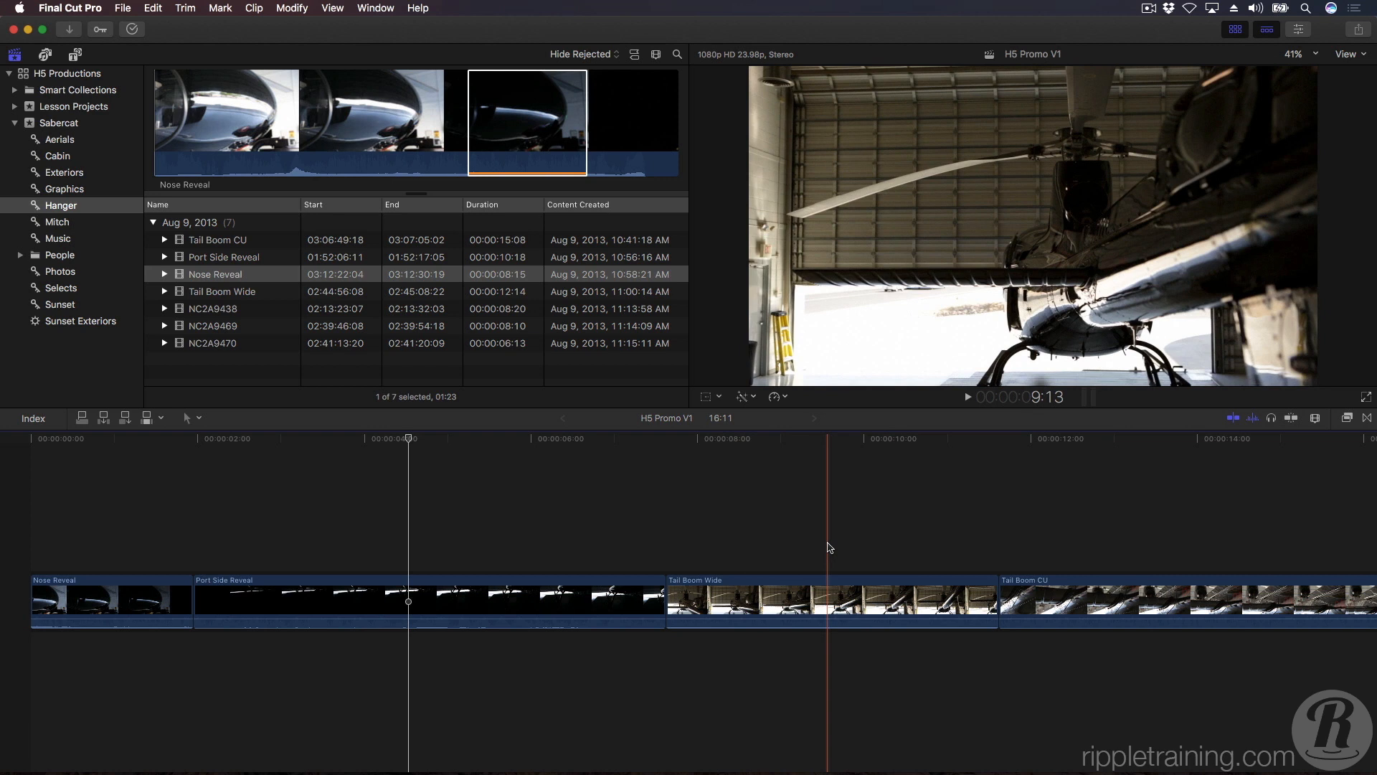
{"action": "left_click", "coordinate": [828, 547]}
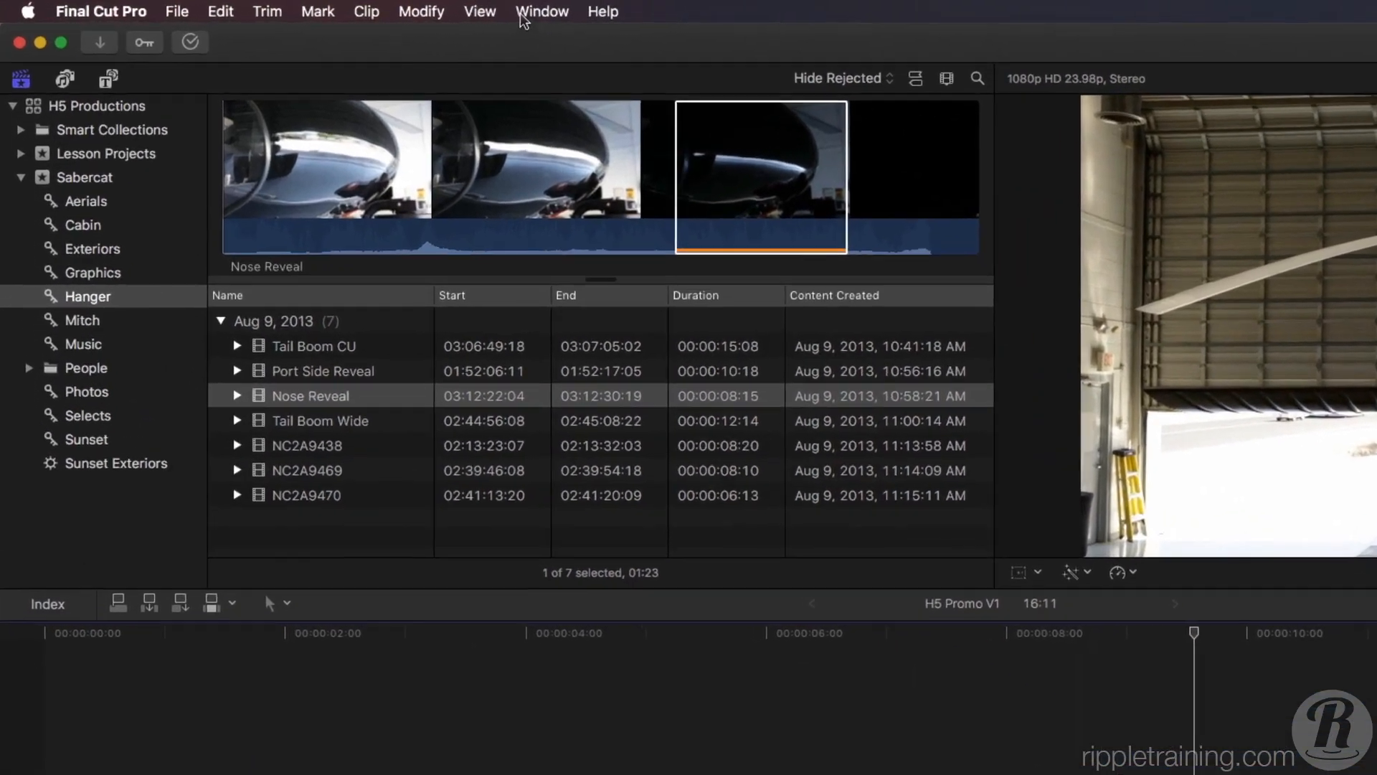
Check the Audio Skimming setting without changing it, and place the playhead at 4:21 in Port Side Reveal.
{"action": "left_click", "coordinate": [479, 11]}
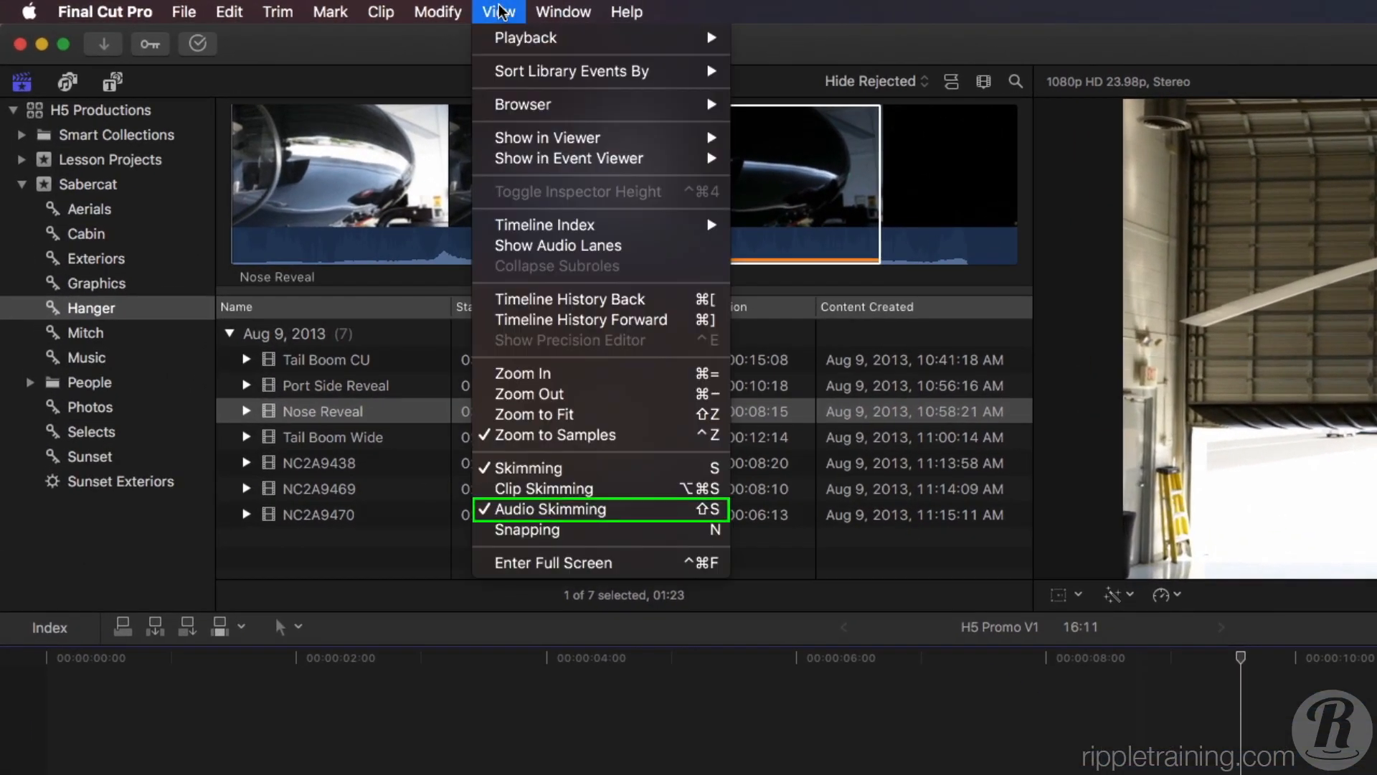
{"action": "left_click", "coordinate": [500, 11]}
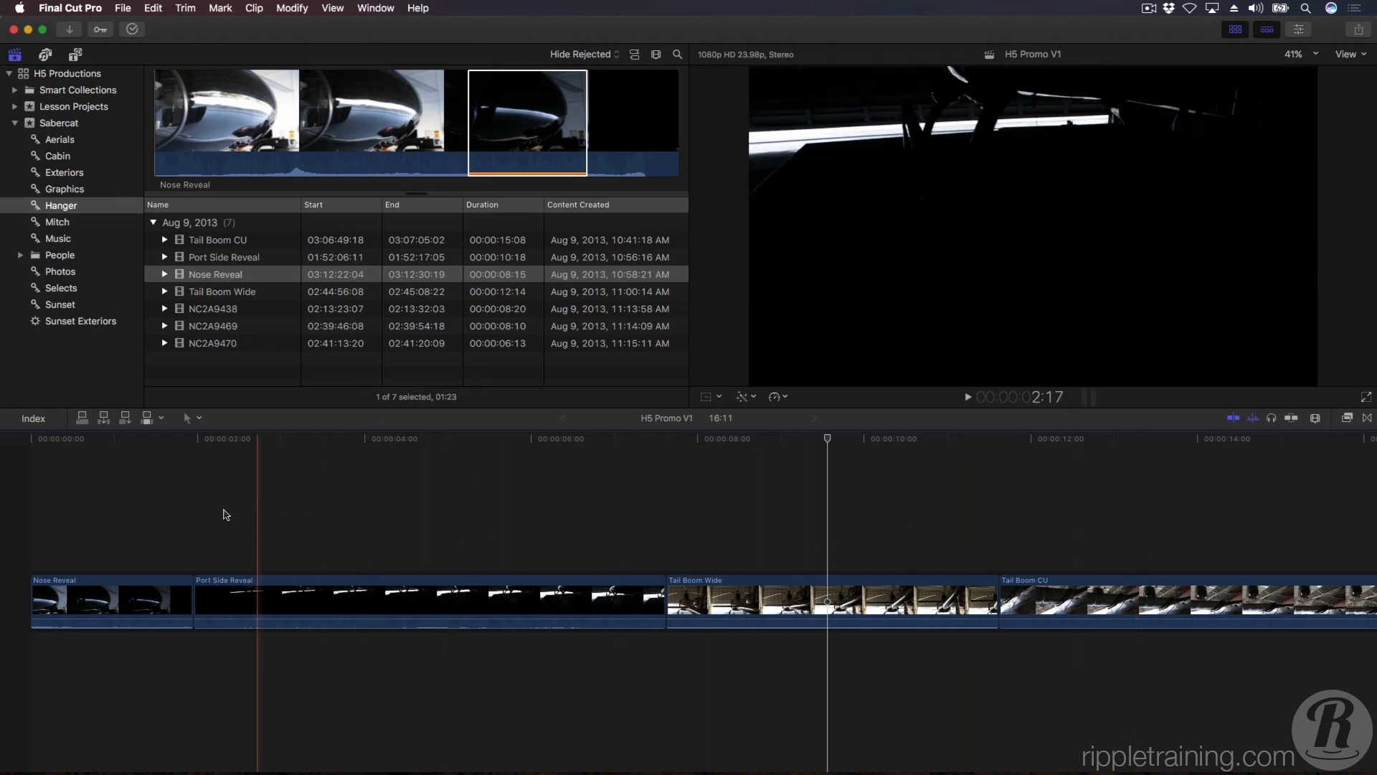
{"action": "left_click", "coordinate": [440, 518]}
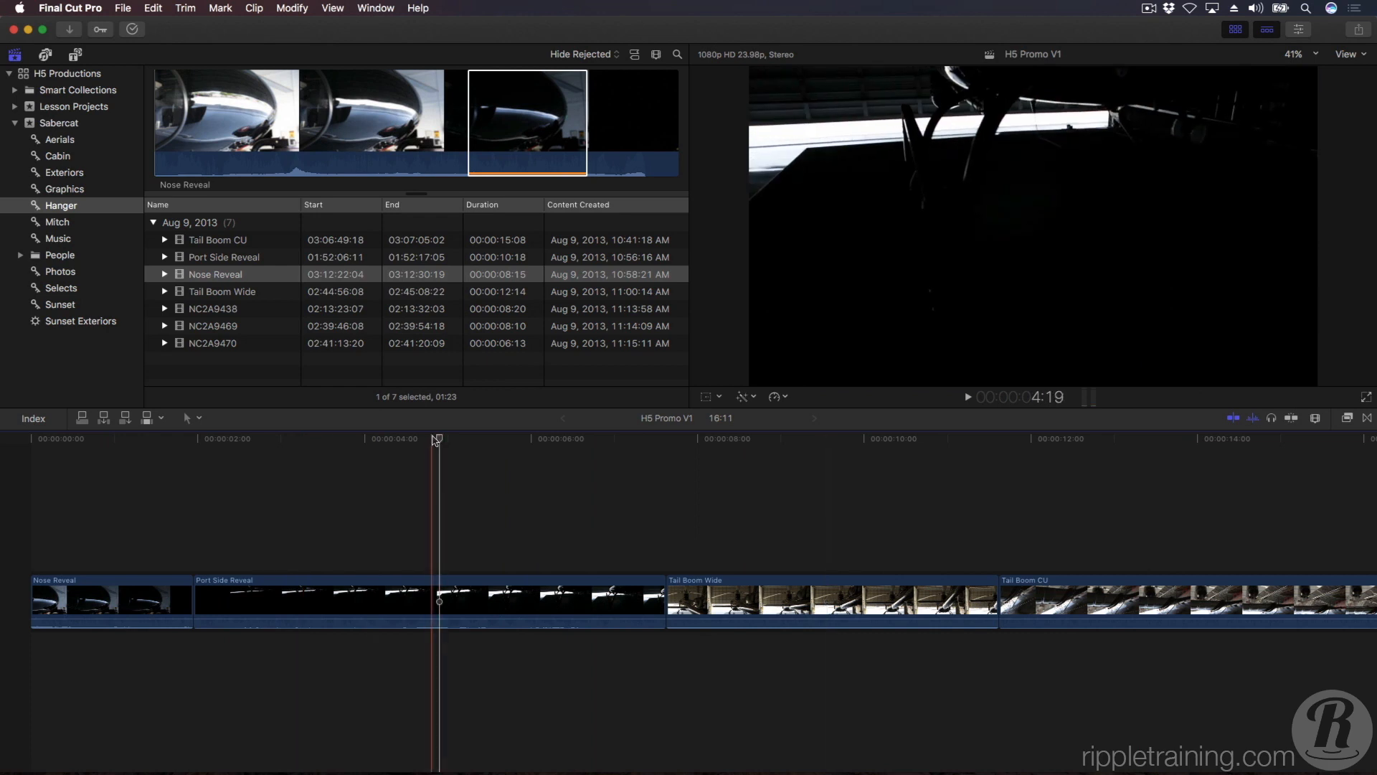
Scrub through Port Side Reveal to 5:22, and reposition the playhead in Nose Reveal, Tail Boom Wide and at 5:04 in Port Side Reveal.
{"action": "left_click", "coordinate": [320, 444]}
{"action": "left_click_drag", "start_coordinate": [345, 446], "coordinate": [527, 457]}
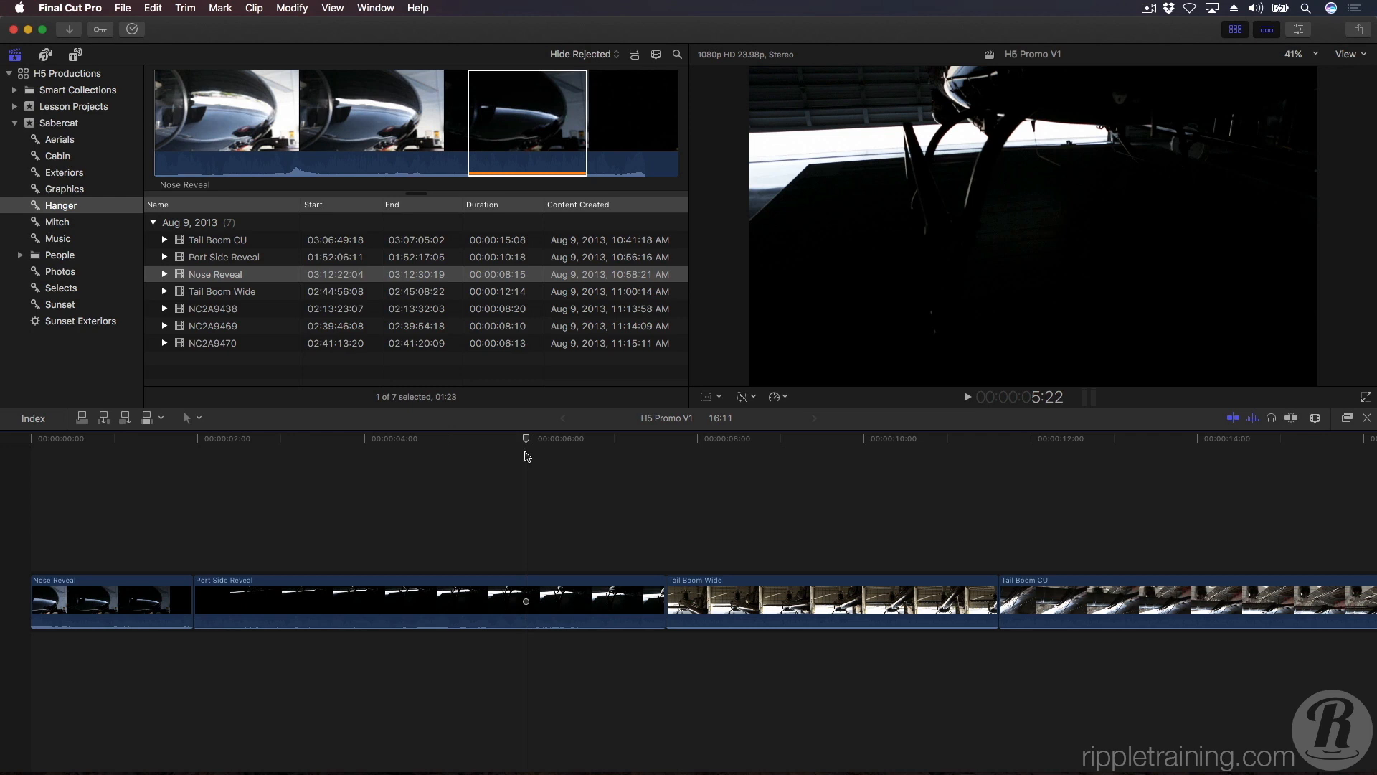
{"action": "left_click", "coordinate": [321, 460]}
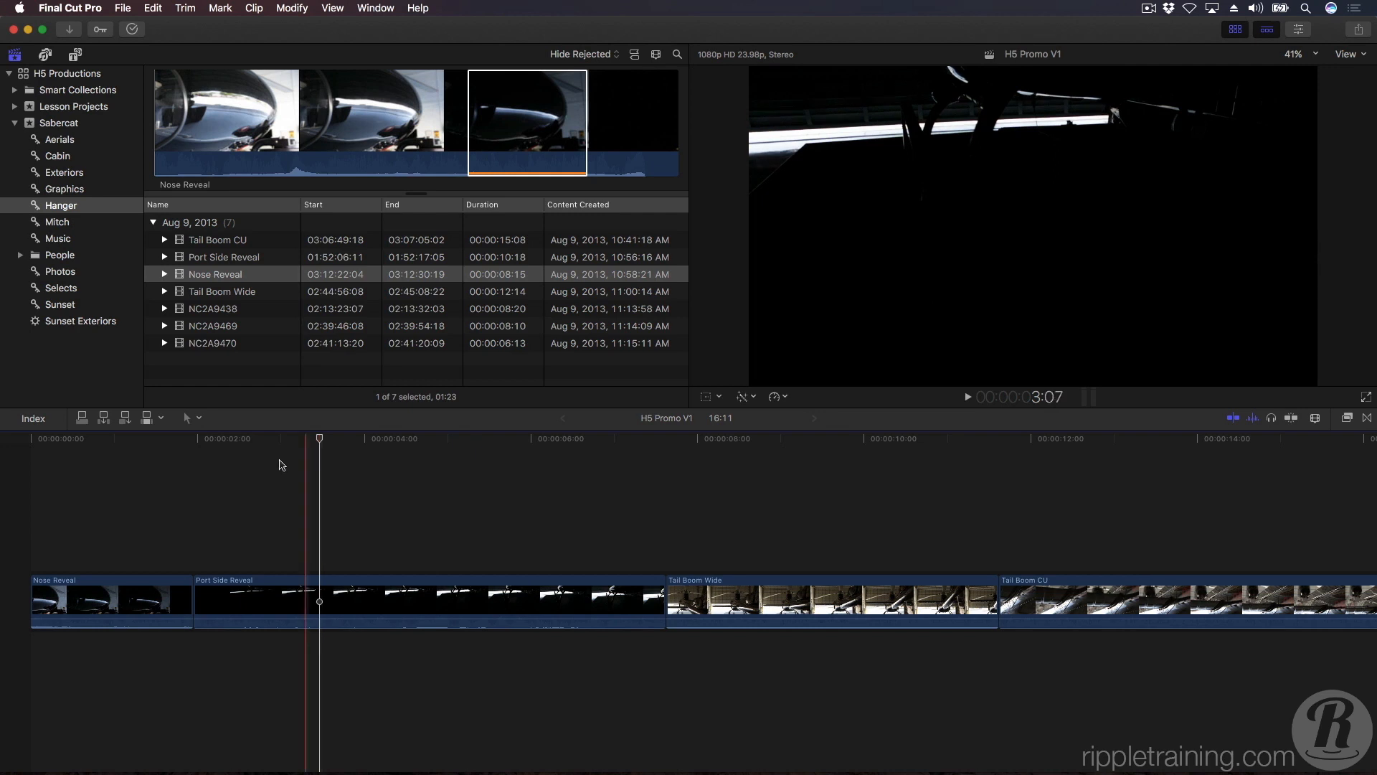
{"action": "left_click", "coordinate": [131, 474]}
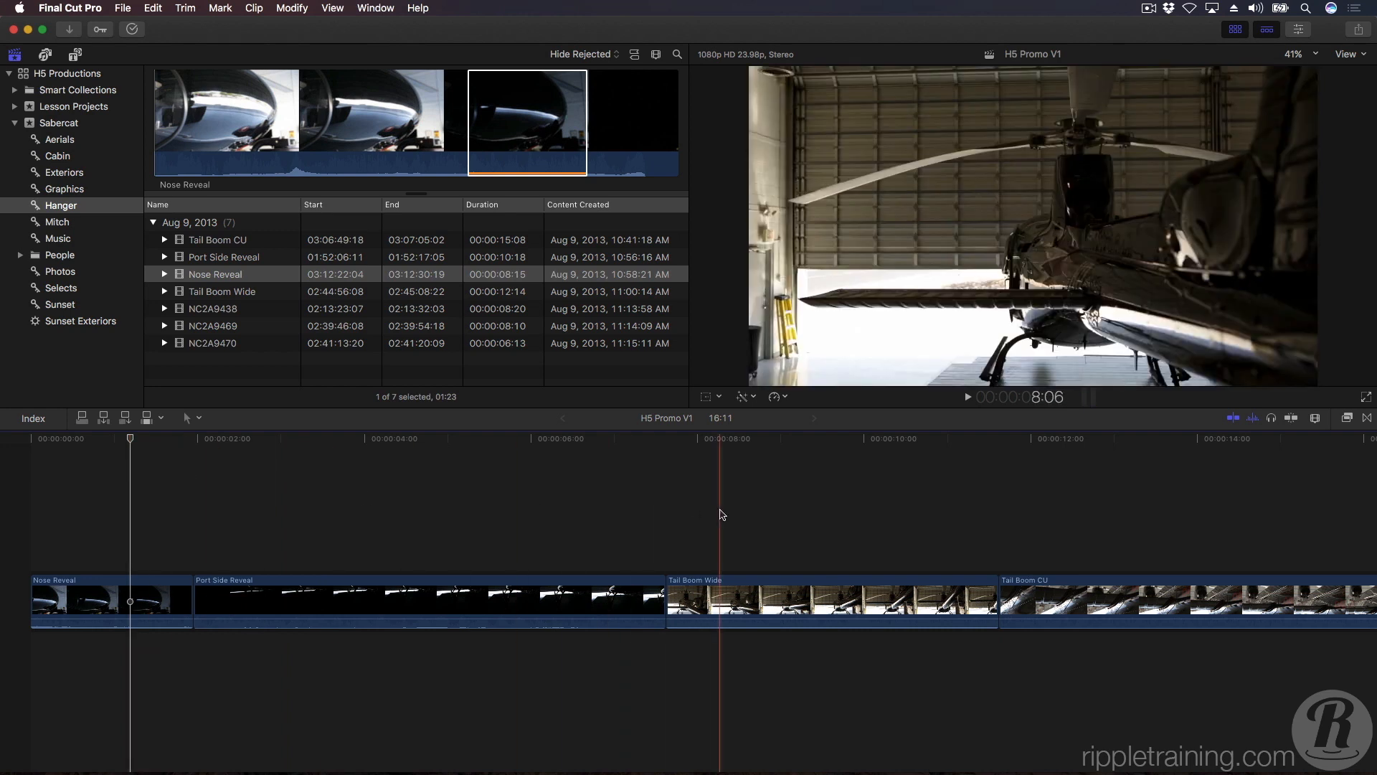
{"action": "left_click", "coordinate": [720, 515]}
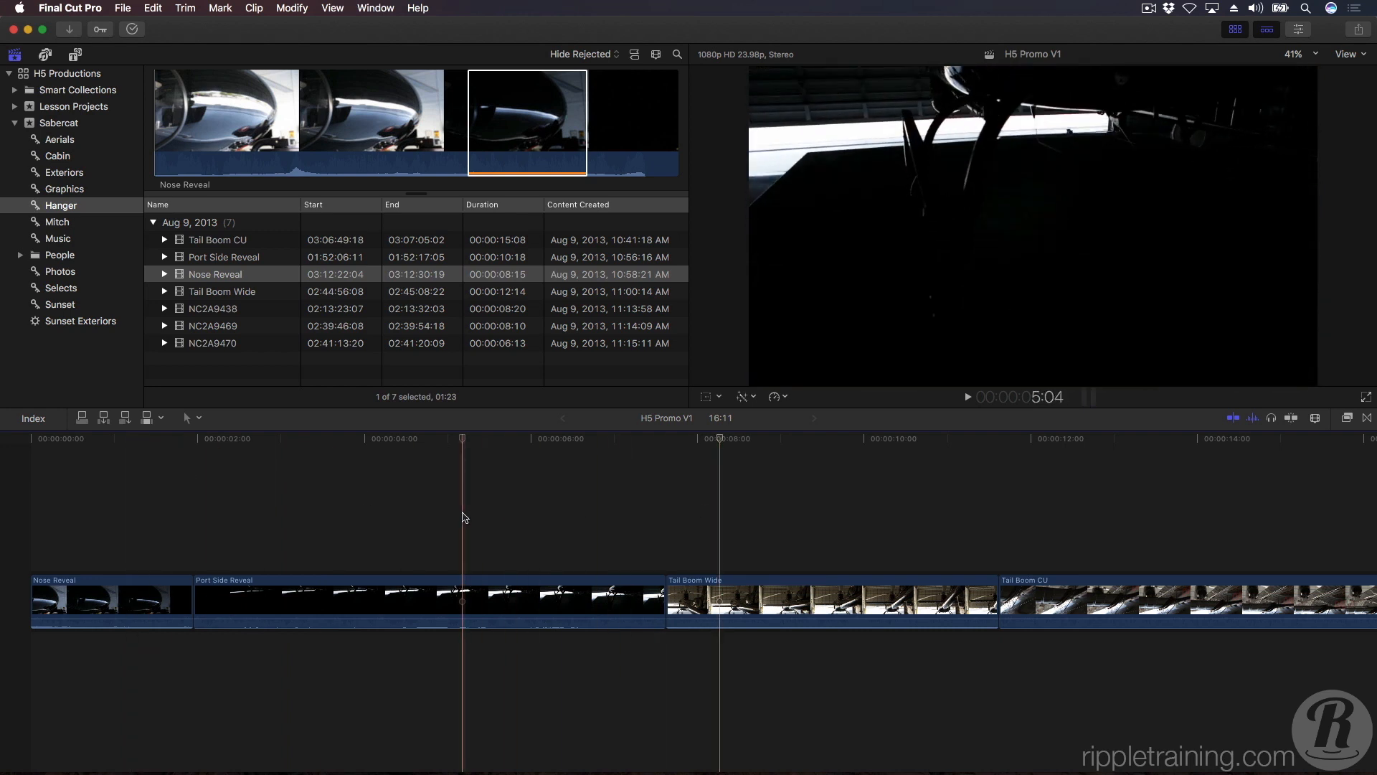
{"action": "left_click", "coordinate": [463, 517]}
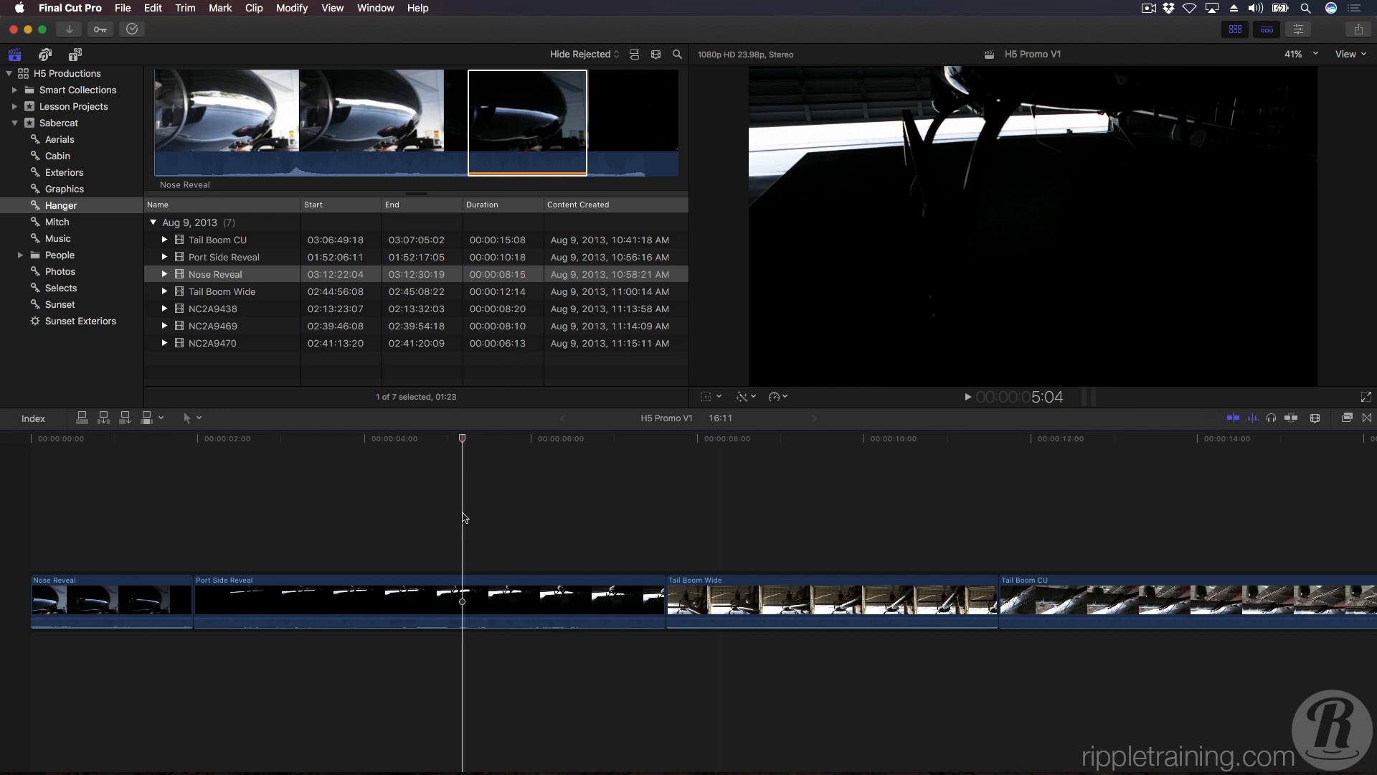
Select Tail Boom Wide, deselect it with the playhead at 8:17, and select Port Side Reveal and Tail Boom Wide one after the other.
{"action": "left_click", "coordinate": [775, 584]}
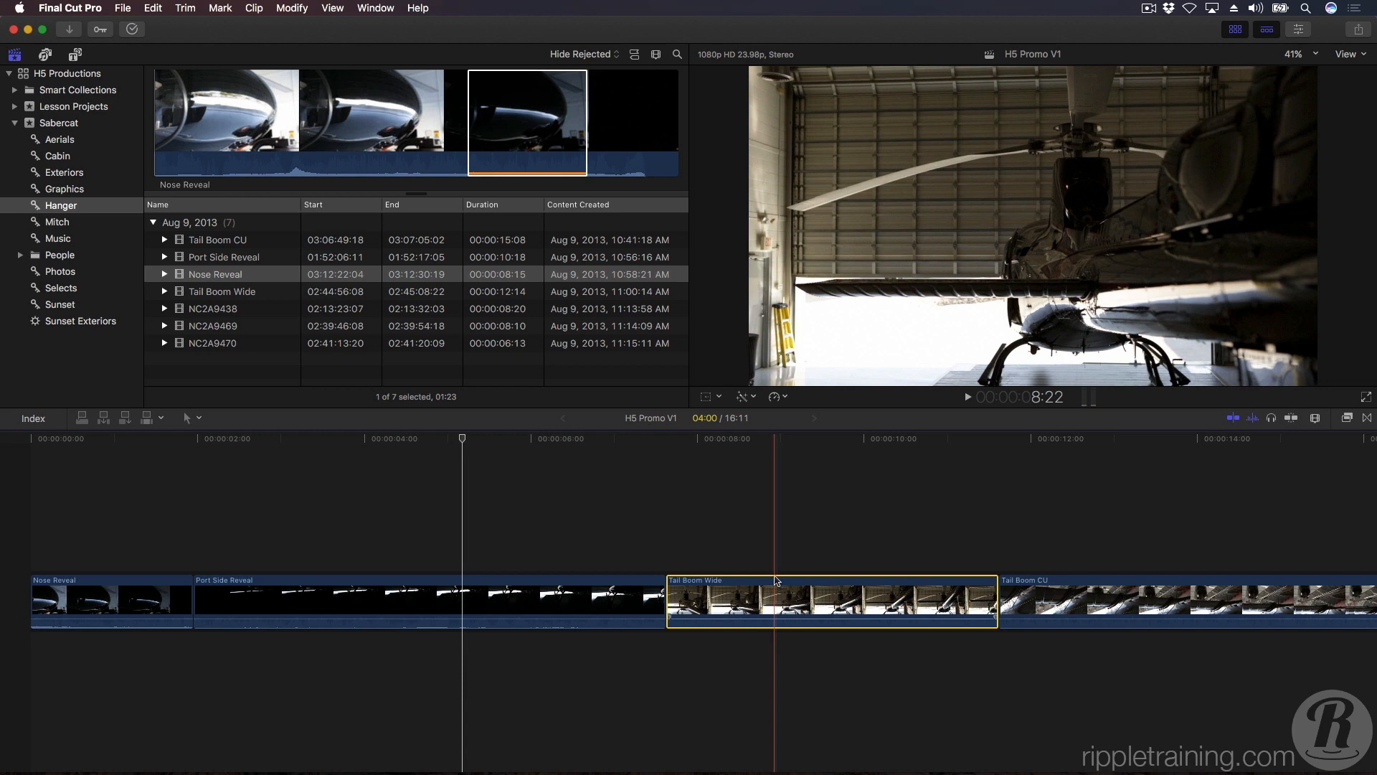
{"action": "left_click", "coordinate": [757, 534]}
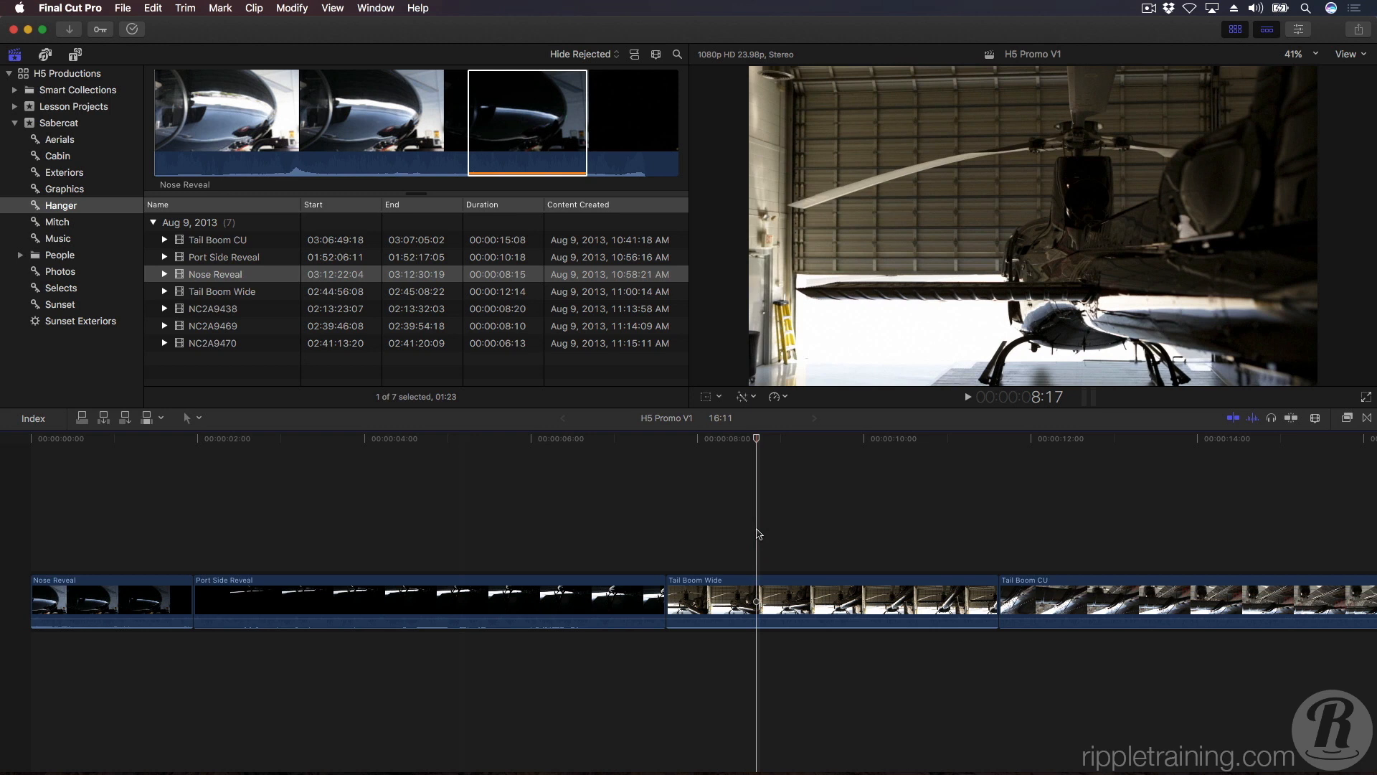
{"action": "left_click", "coordinate": [430, 599]}
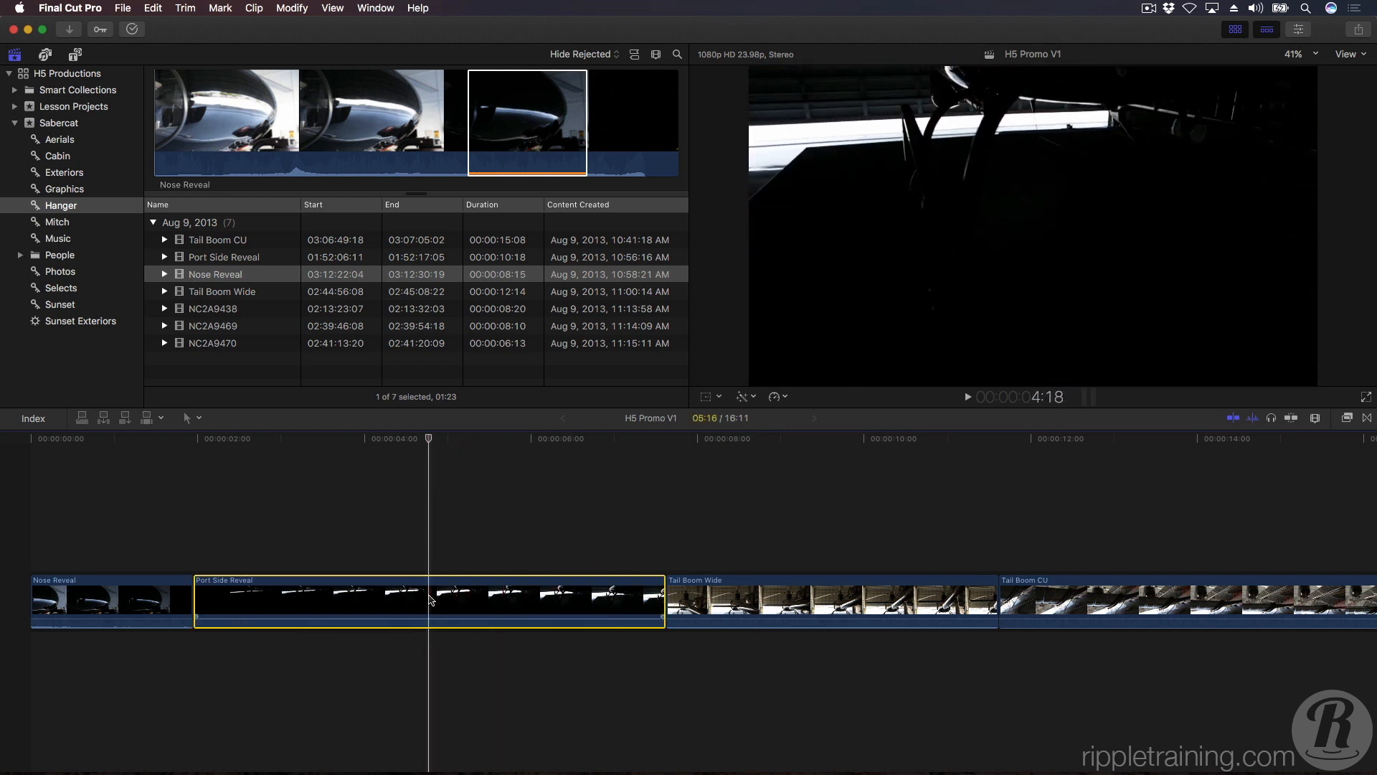
{"action": "left_click", "coordinate": [809, 608]}
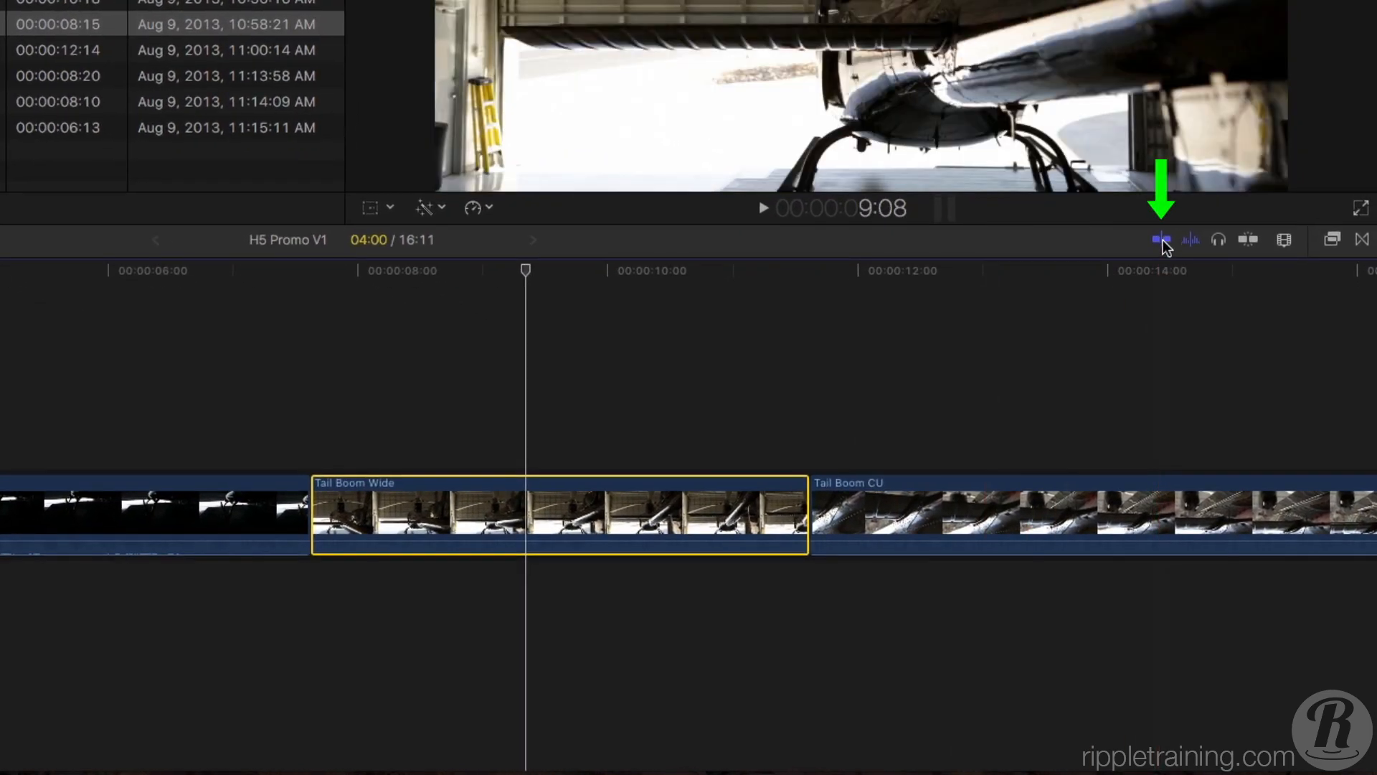
Toggle skimming off and on twice.
{"action": "left_click", "coordinate": [1163, 241]}
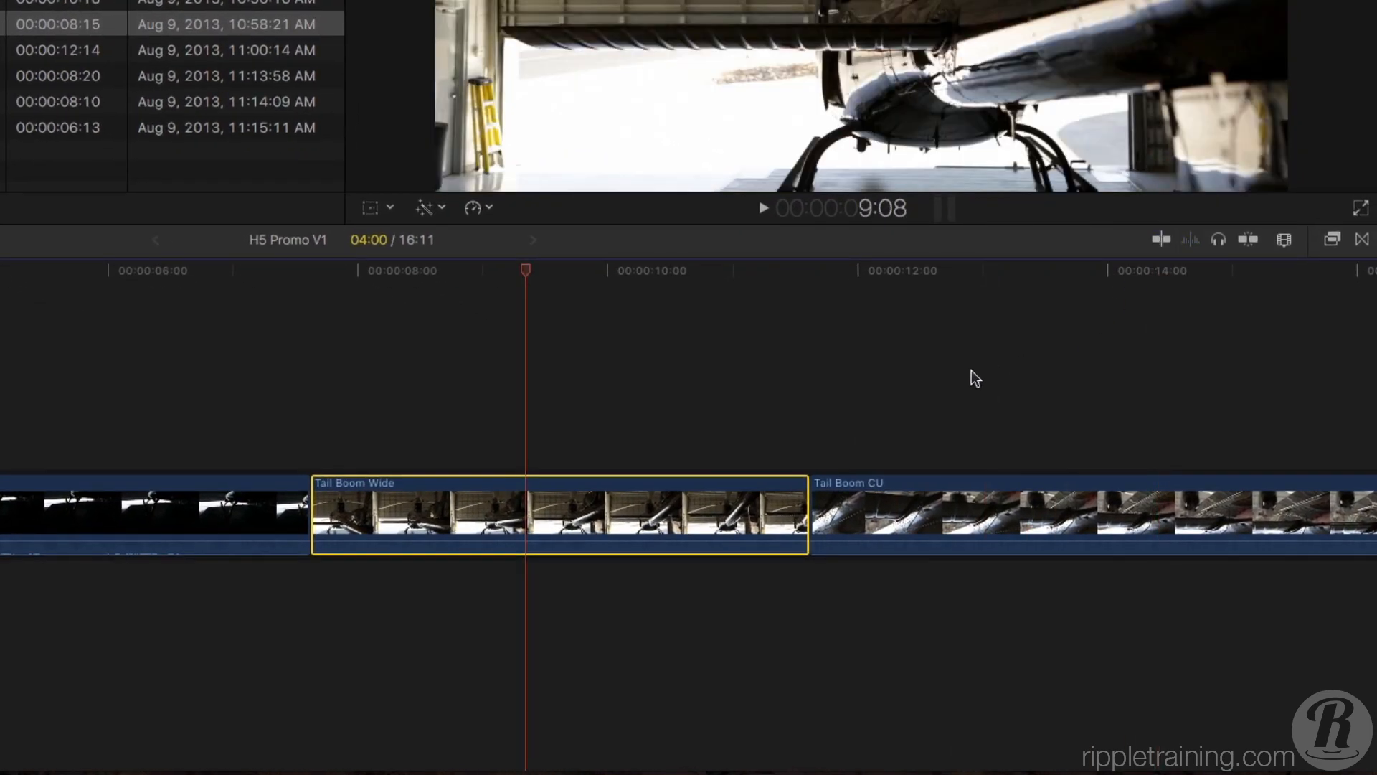
{"action": "key", "text": "s"}
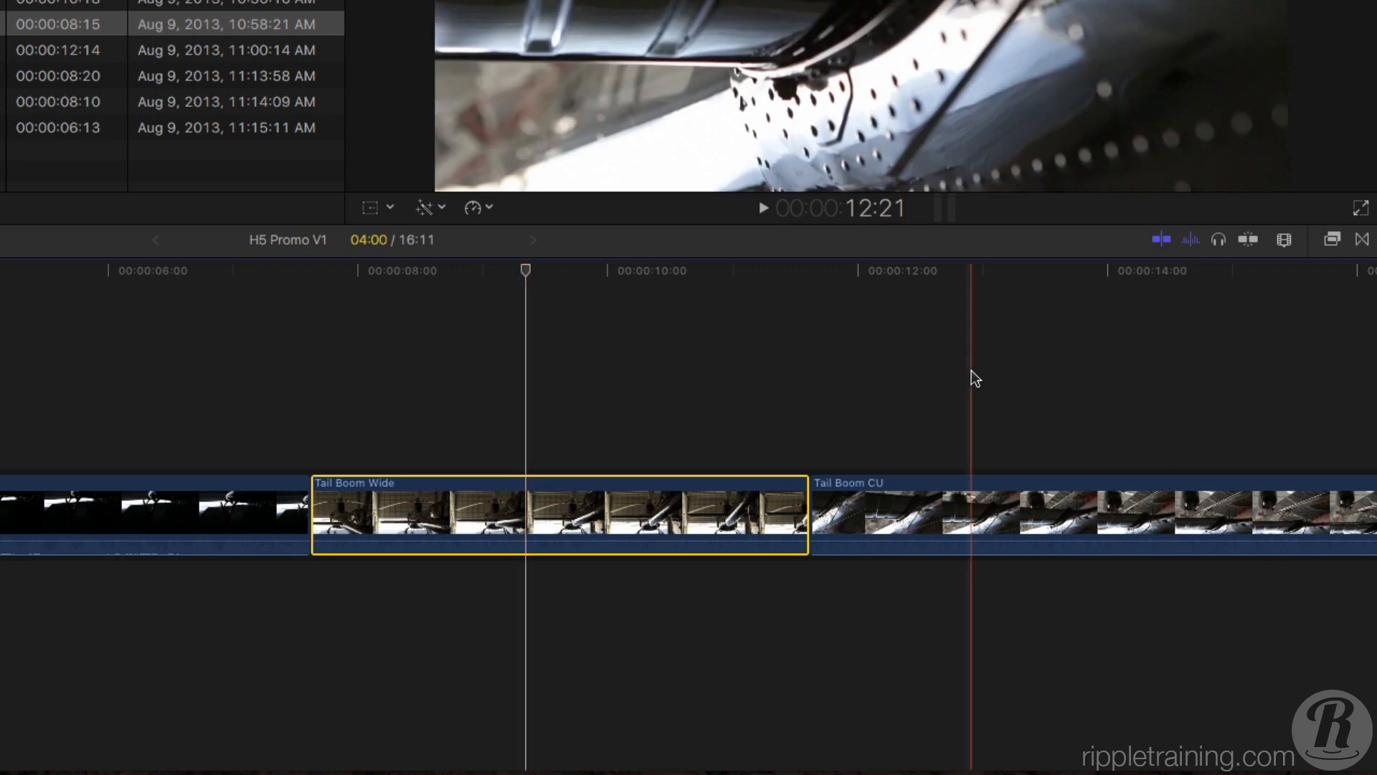
{"action": "key", "text": "s"}
{"action": "key", "text": "s"}
Turn audio skimming off, and turn it back on while skimming stays enabled.
{"action": "left_click", "coordinate": [1189, 241]}
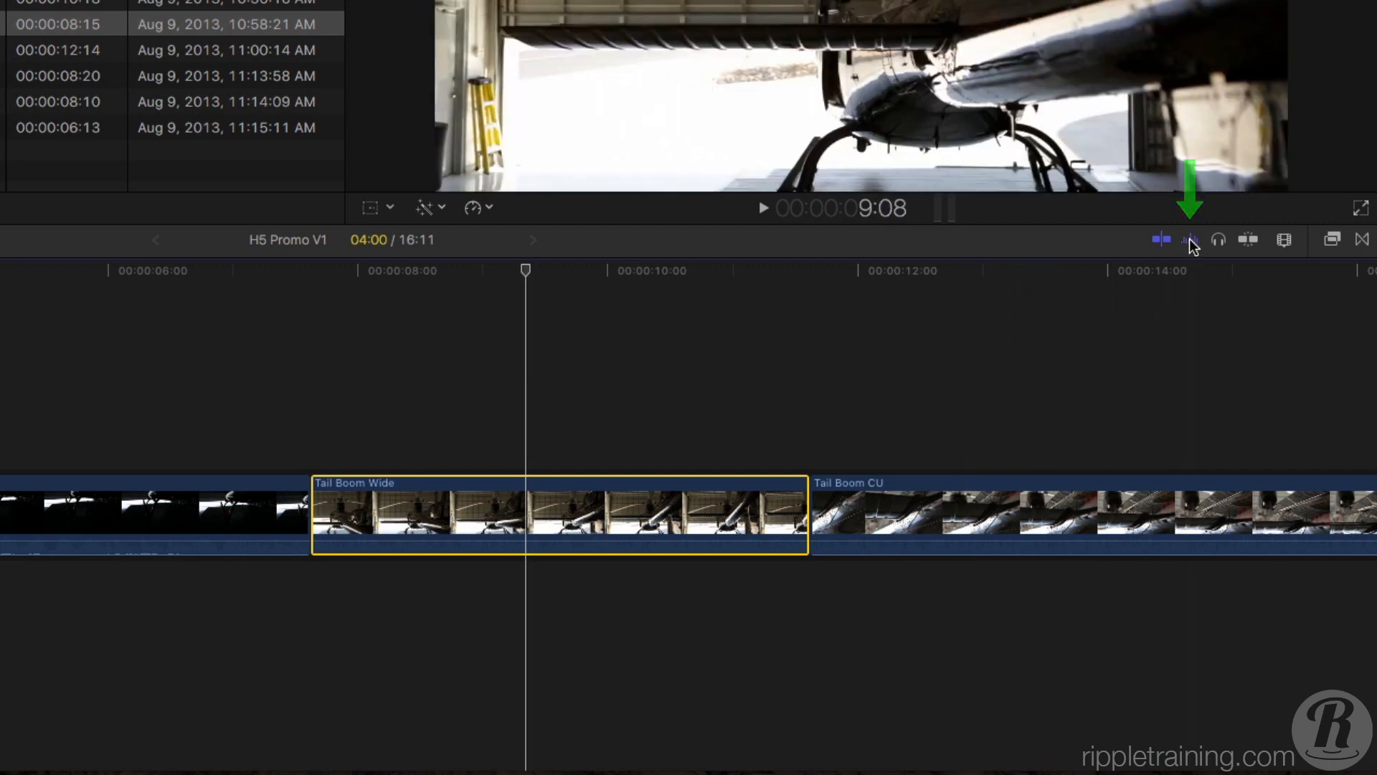
{"action": "key", "text": "shift+s"}
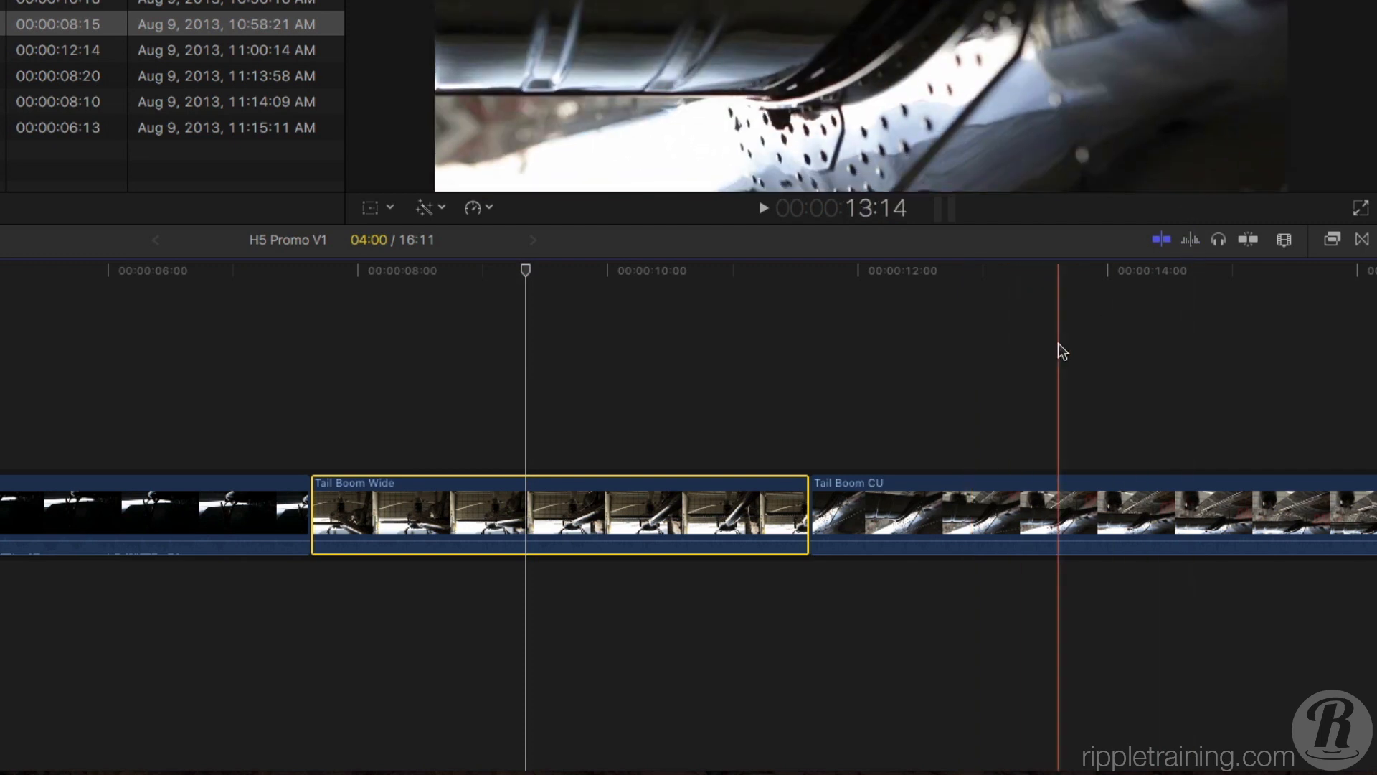
{"action": "key", "text": "shift+s"}
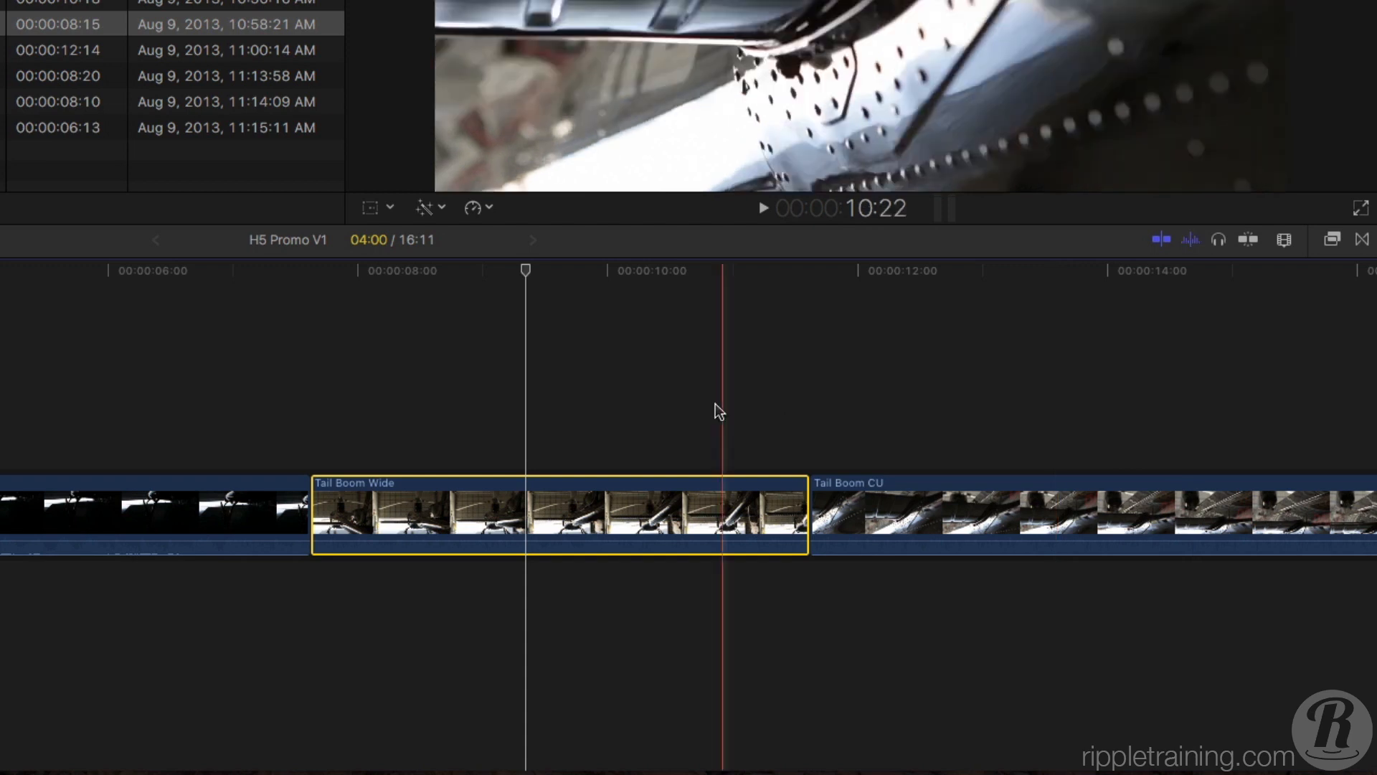
Deselect the clip with the playhead at 10:13 in Tail Boom Wide, and choose the Select tool.
{"action": "left_click", "coordinate": [679, 394]}
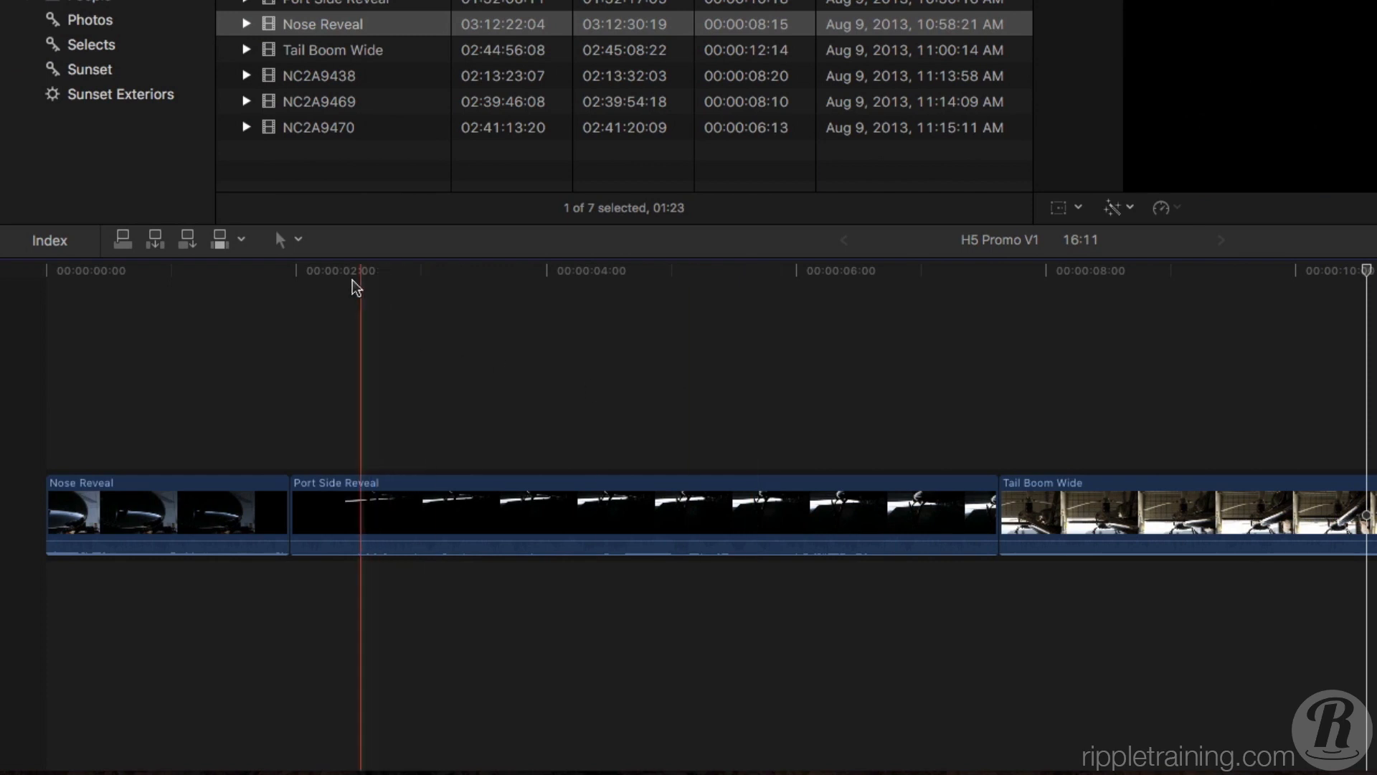
{"action": "left_click", "coordinate": [298, 240]}
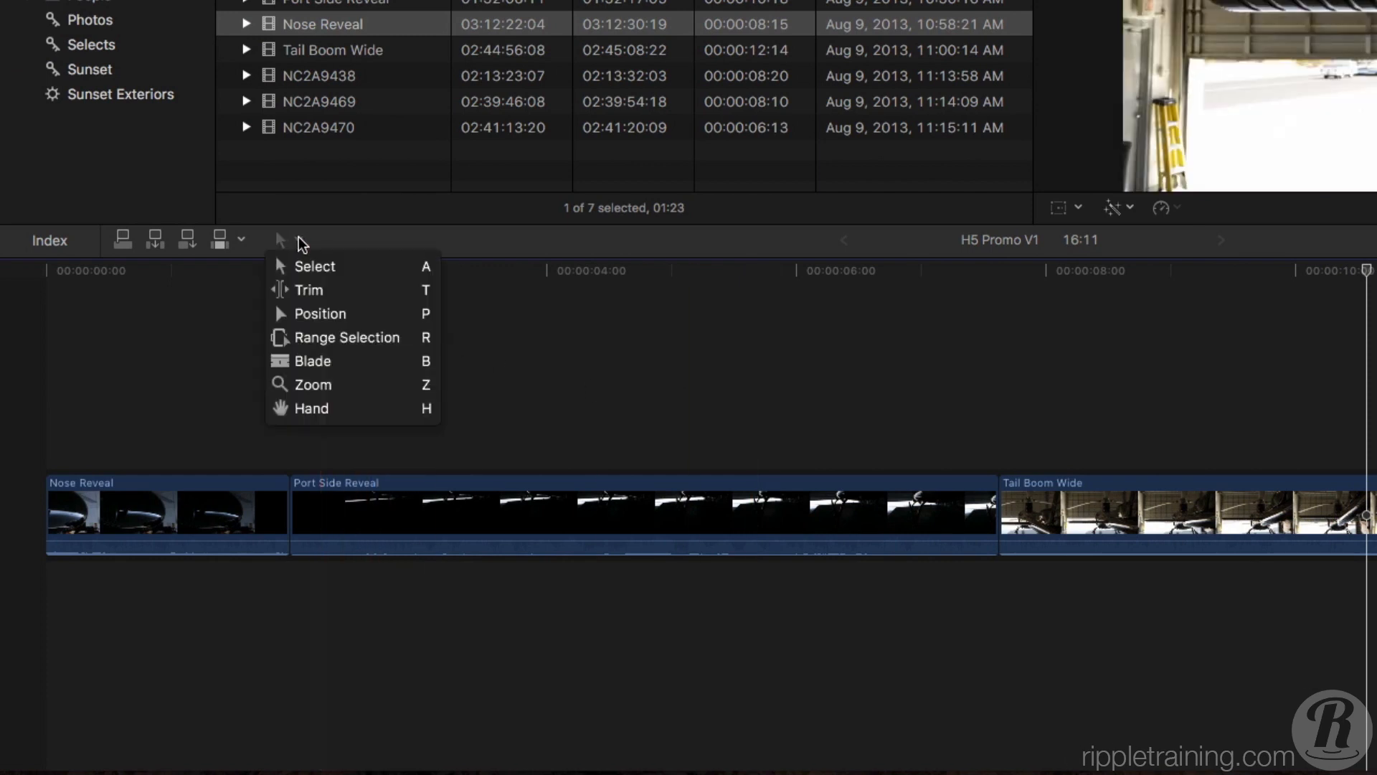
{"action": "left_click", "coordinate": [382, 275]}
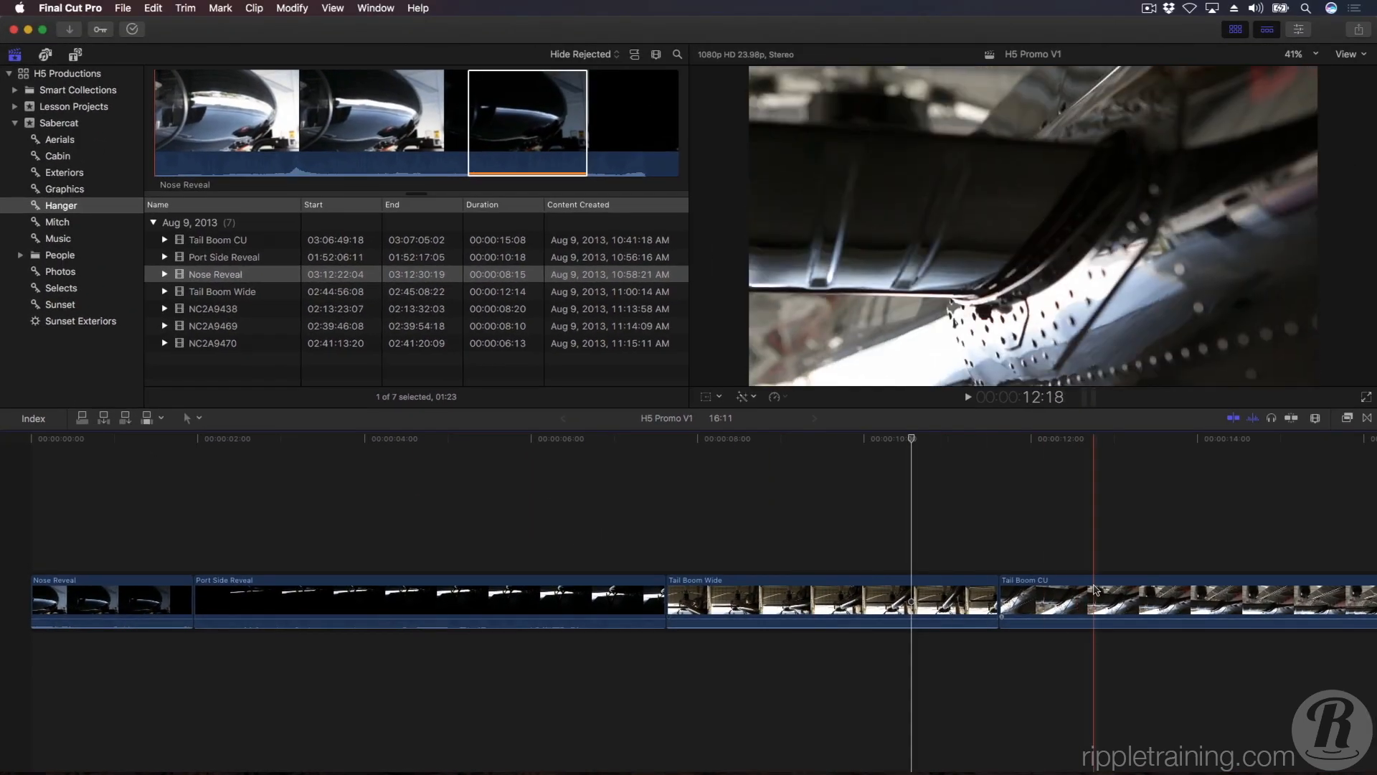
Move Tail Boom CU between Nose Reveal and Port Side Reveal, and clear the selection.
{"action": "left_click", "coordinate": [1235, 566]}
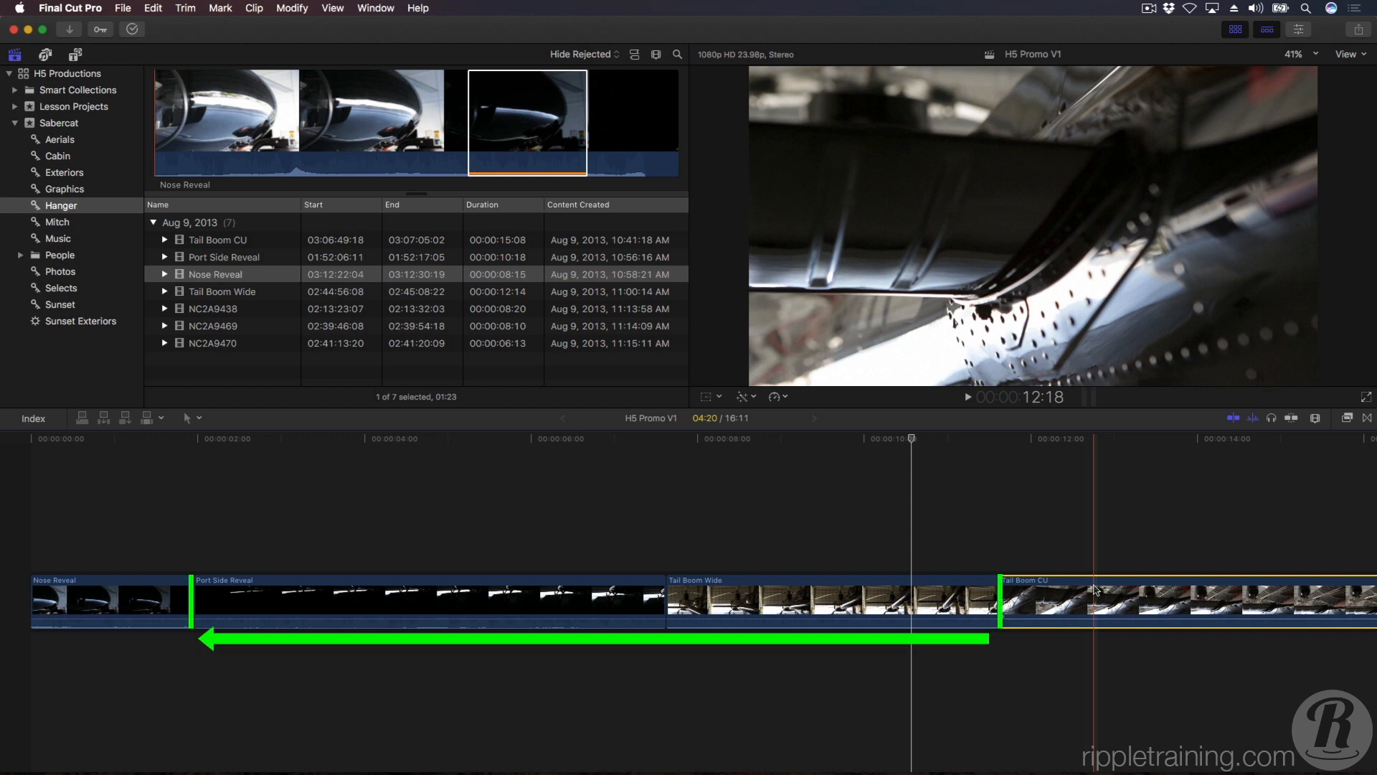
{"action": "left_click_drag", "start_coordinate": [1095, 590], "coordinate": [296, 594]}
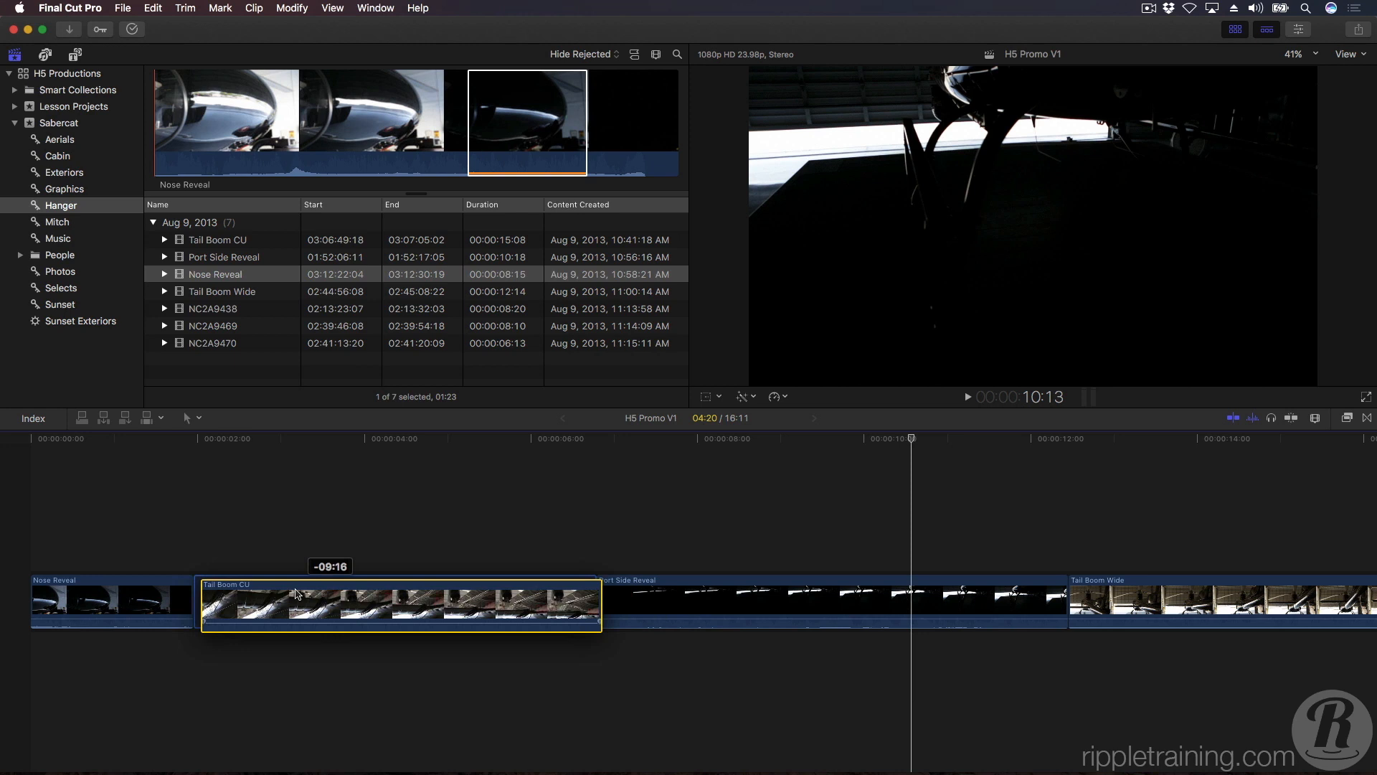
{"action": "left_click_drag", "start_coordinate": [297, 594], "coordinate": [297, 591]}
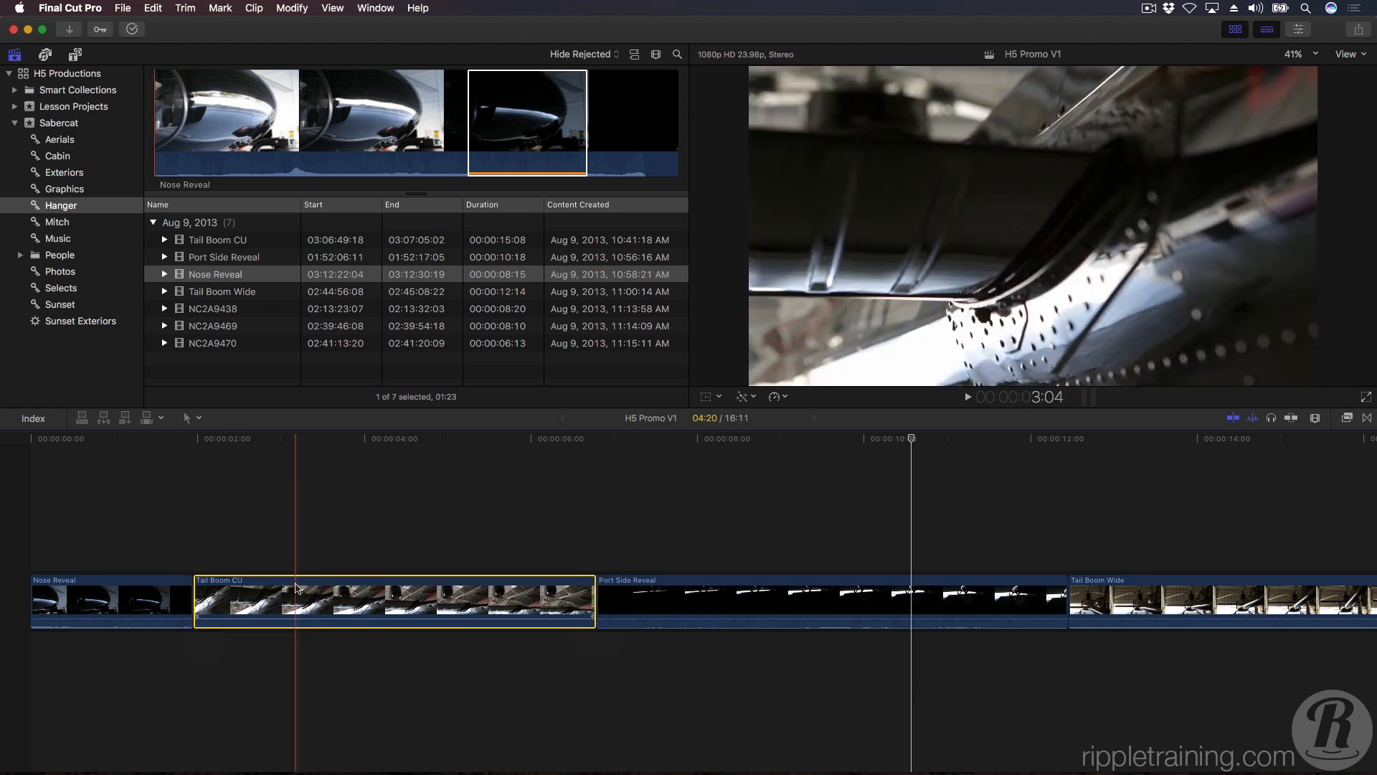
{"action": "left_click", "coordinate": [320, 545]}
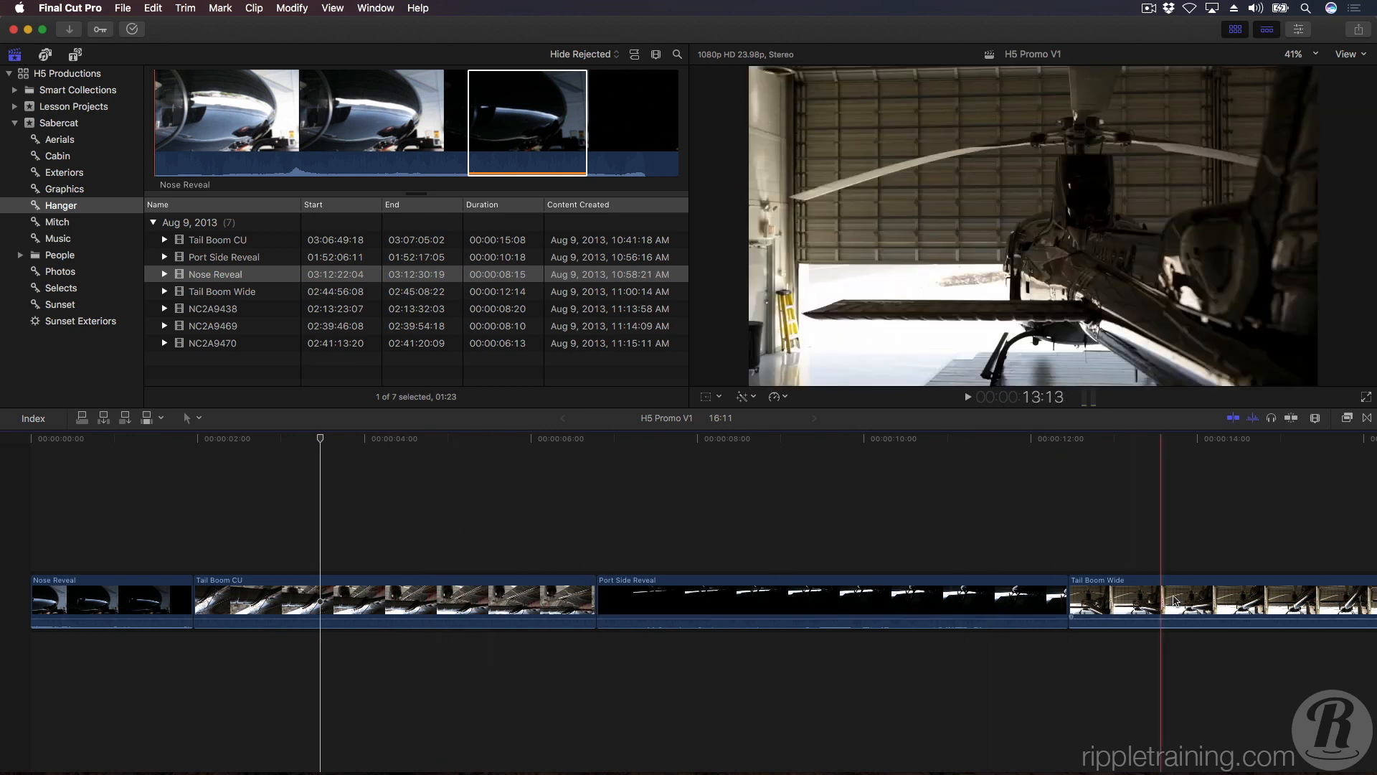
Move Tail Boom Wide ahead of Port Side Reveal, and move Port Side Reveal back ahead of Tail Boom Wide.
{"action": "left_click_drag", "start_coordinate": [1141, 602], "coordinate": [645, 609]}
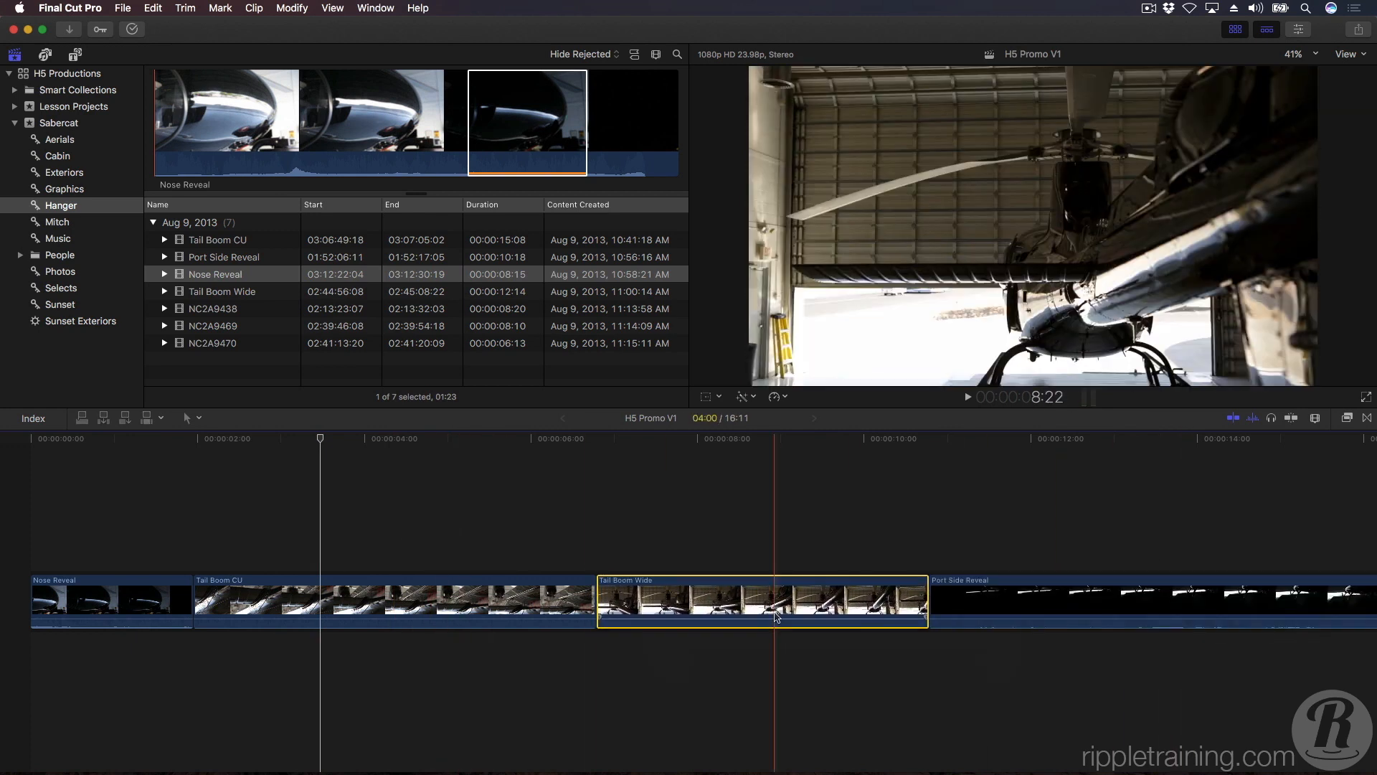
{"action": "left_click_drag", "start_coordinate": [955, 606], "coordinate": [622, 608]}
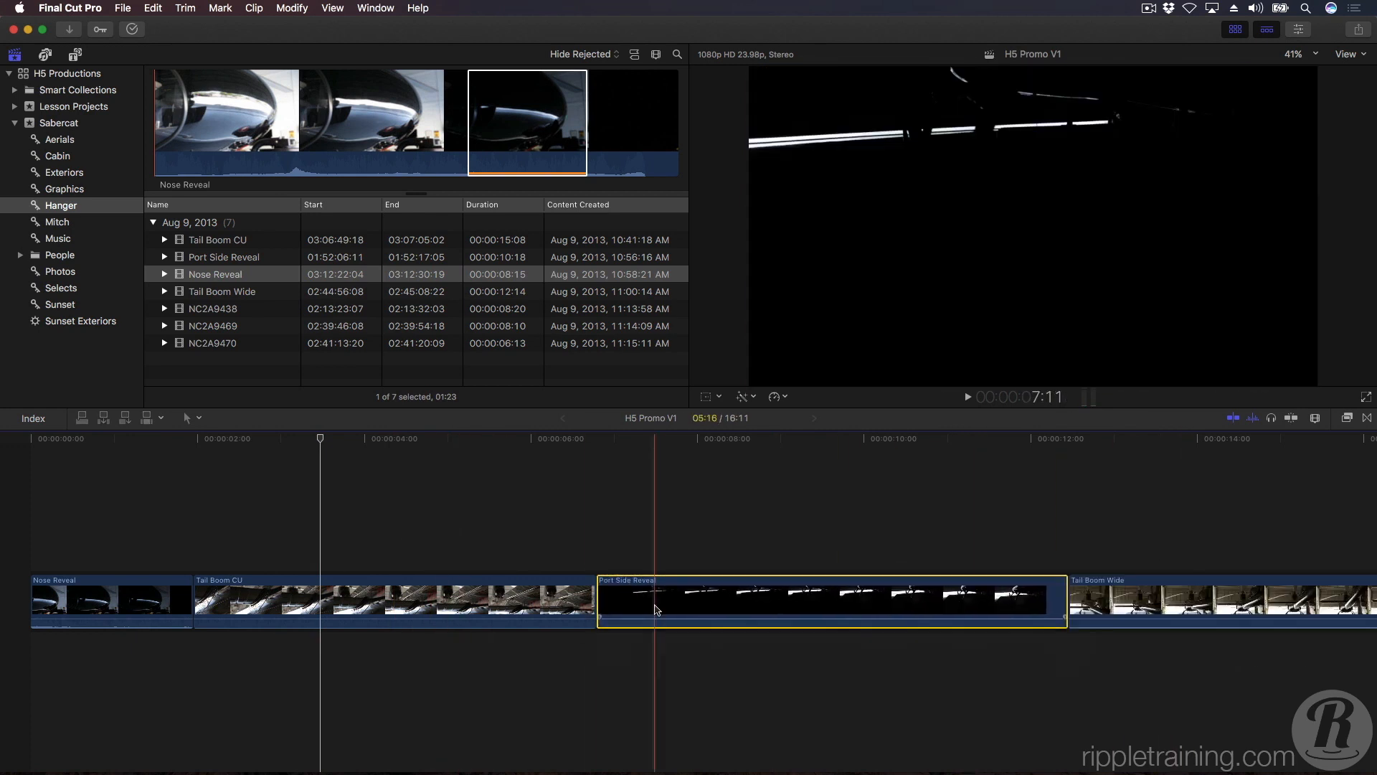
Move Port Side Reveal between Nose Reveal and Tail Boom CU, and deselect it with the playhead at 4:02.
{"action": "left_click_drag", "start_coordinate": [459, 606], "coordinate": [368, 601]}
{"action": "key", "text": "super+z"}
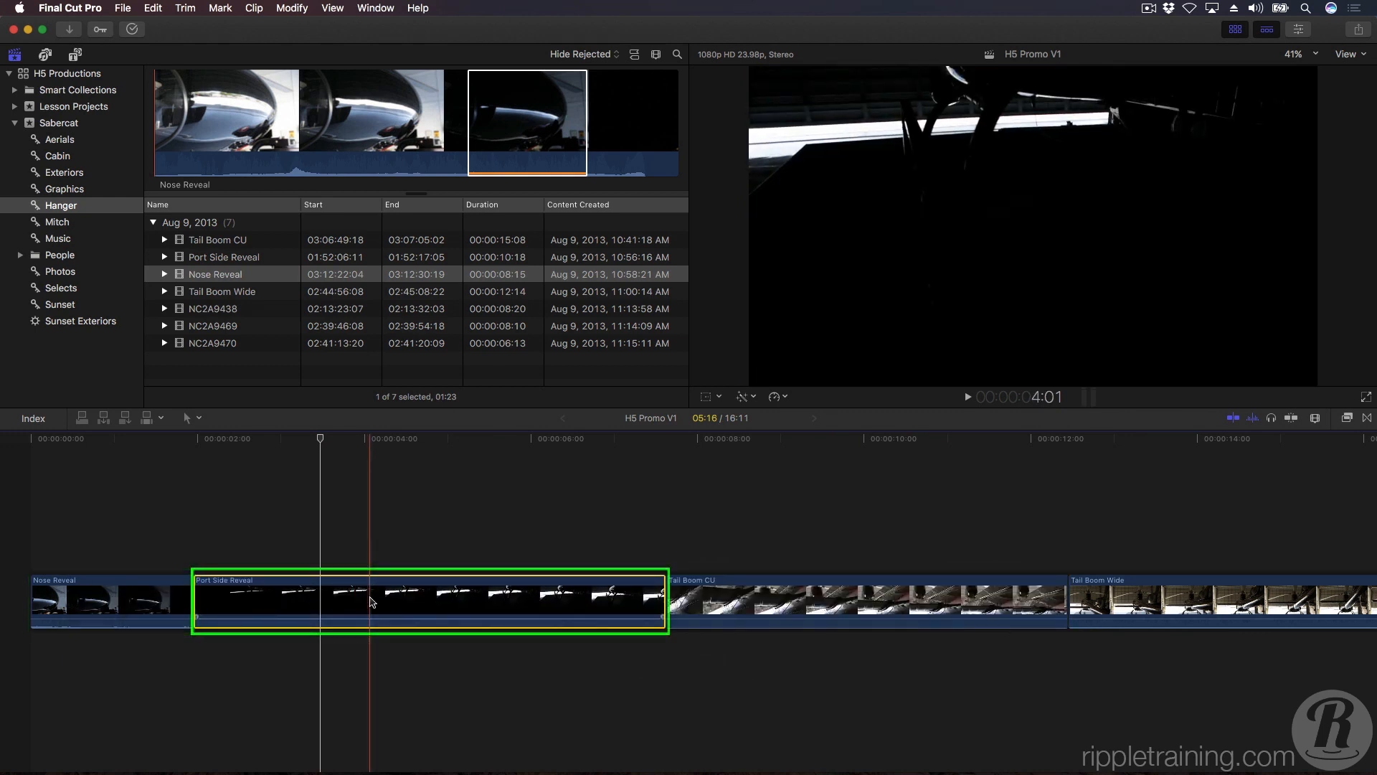
{"action": "left_click", "coordinate": [372, 645]}
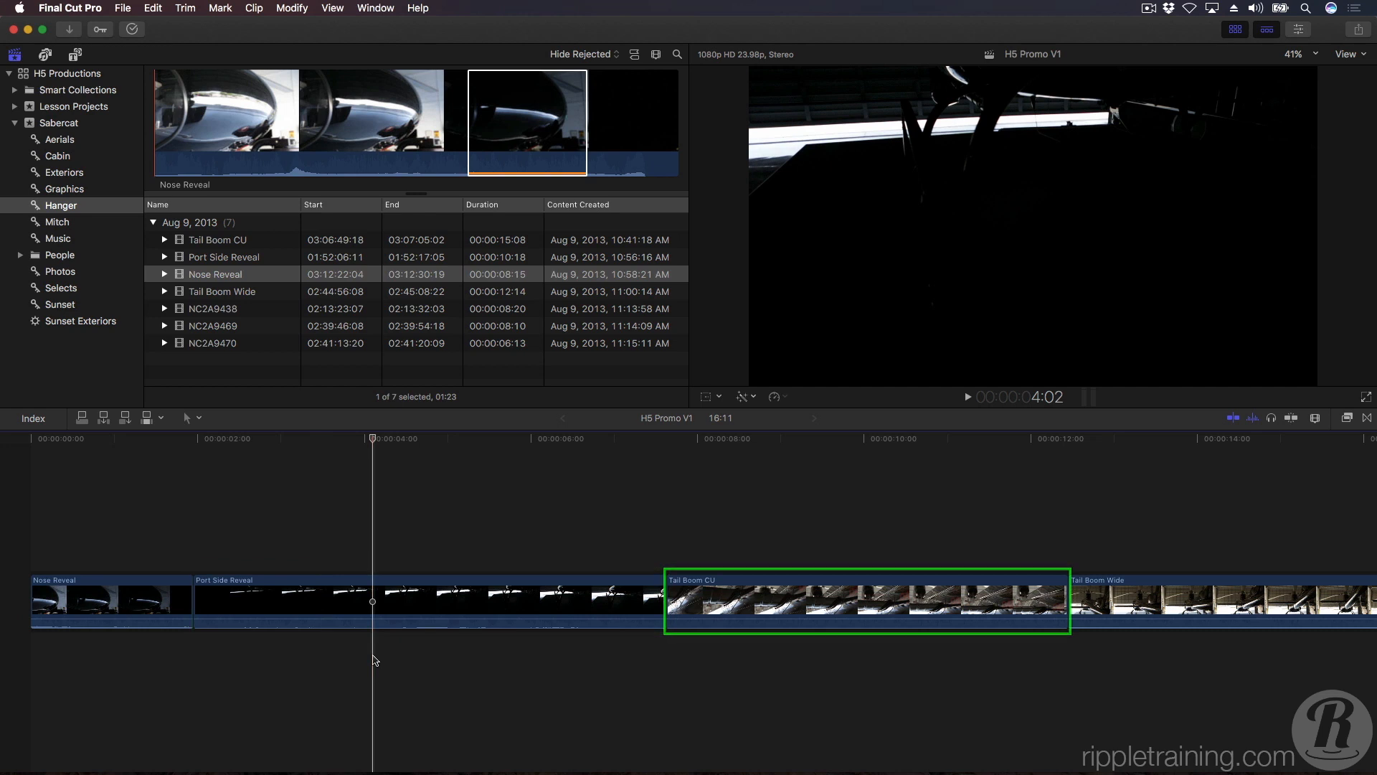